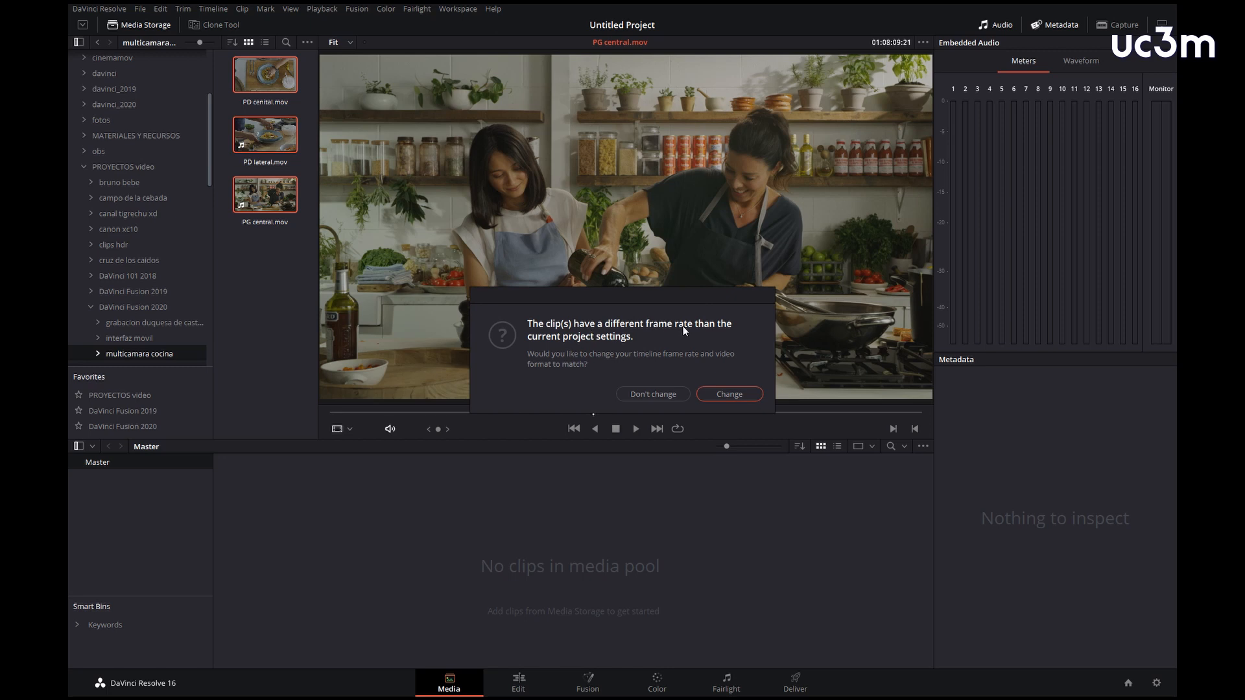
Step: Change the timeline frame rate and video format to match the imported clips
left_click(733, 399)
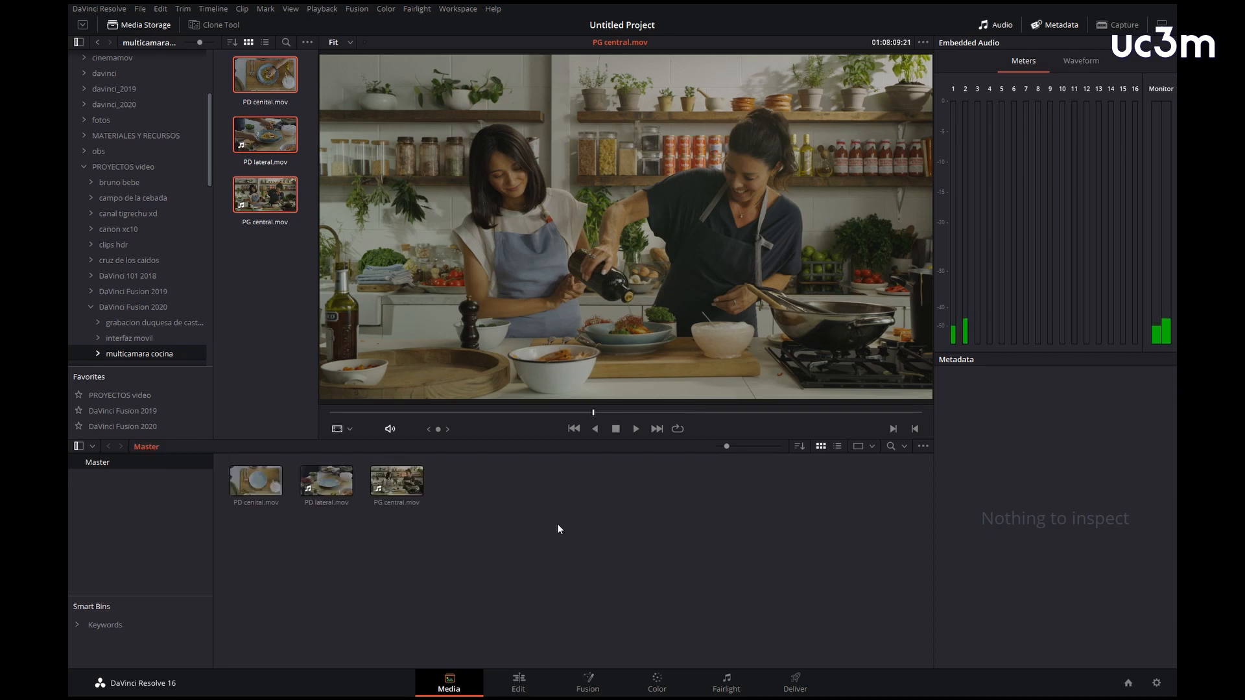
Step: Examine the metadata of PG central.mov and play the clip to check its picture and audio levels
left_click(389, 483)
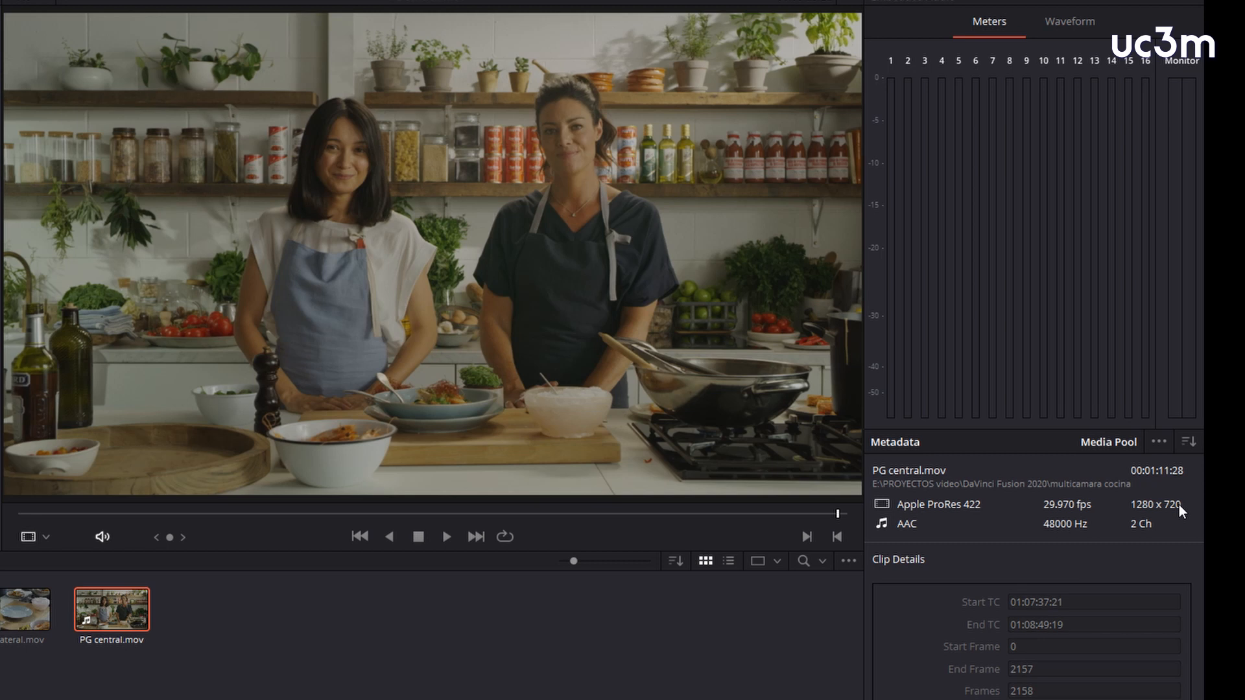
left_click(542, 683)
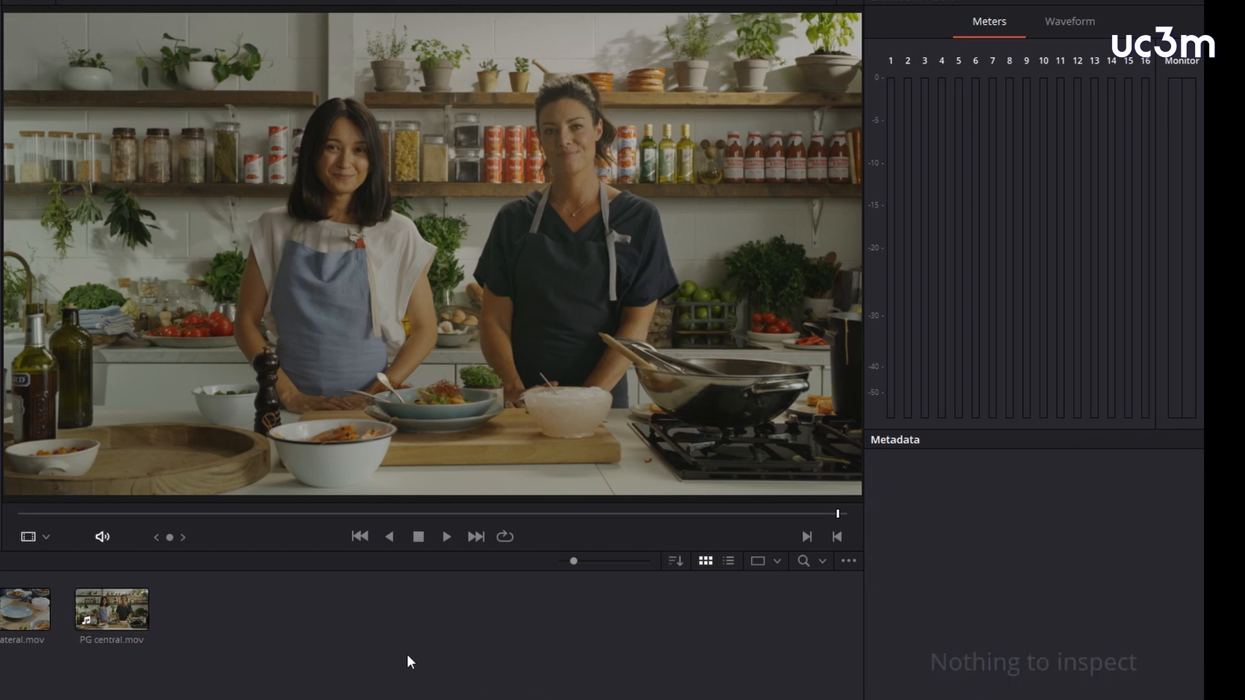
left_click(127, 613)
left_click(447, 537)
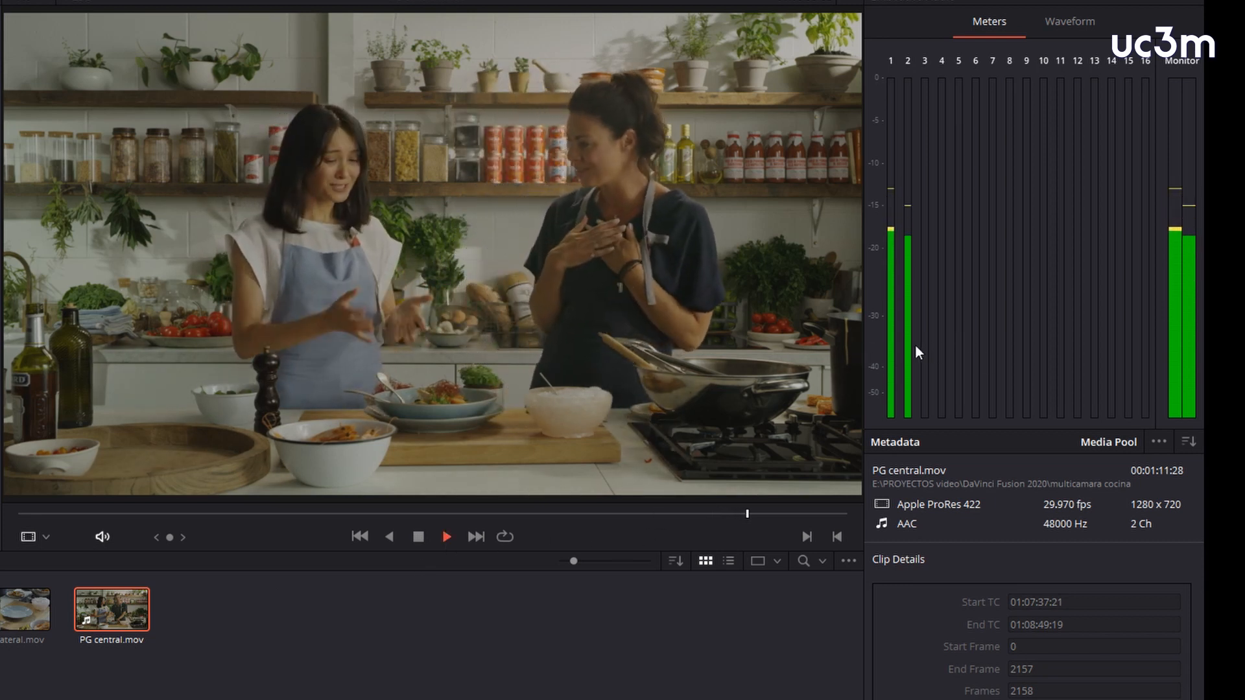
left_click(417, 536)
left_click(431, 638)
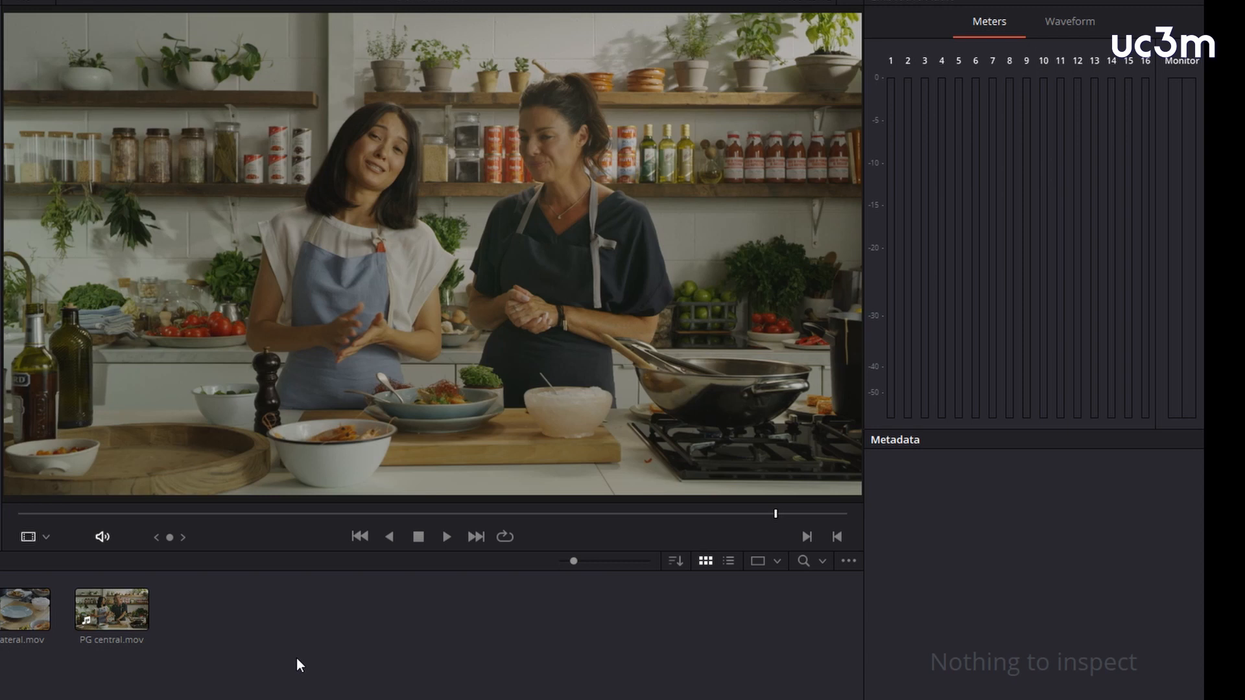
Step: Play PD lateral.mov and PD cenital.mov, checking each clip's metadata and whether it carries audio
left_click(2, 618)
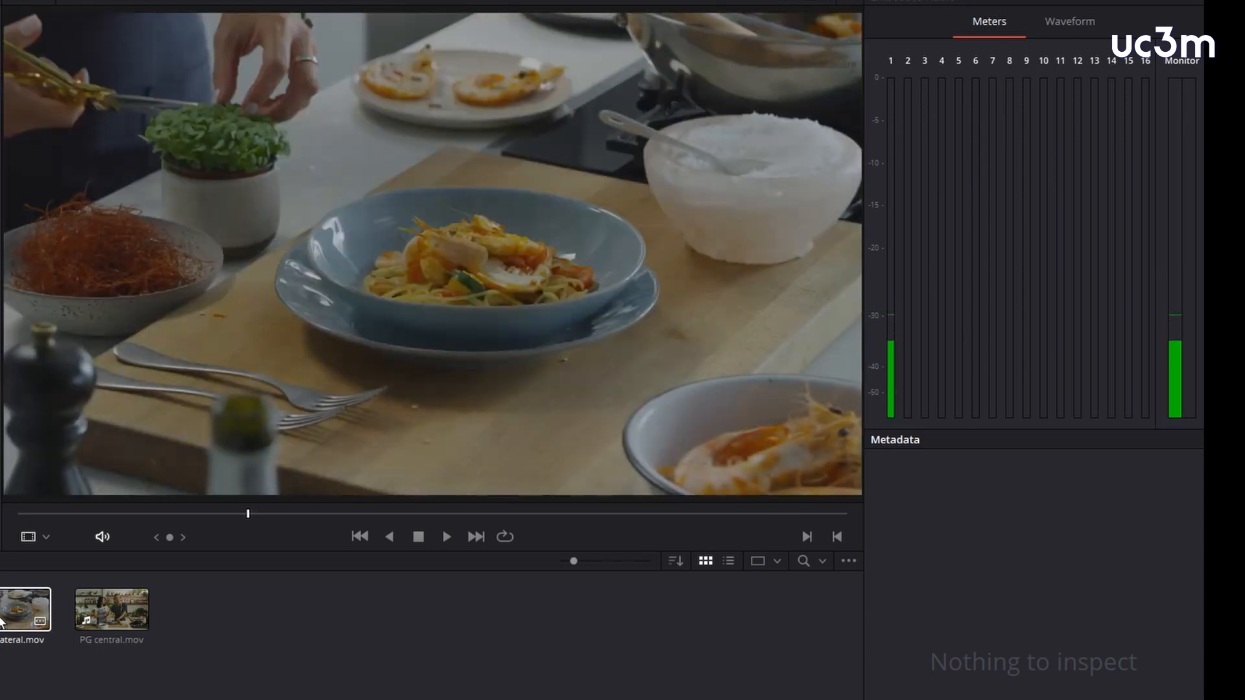
left_click(2, 619)
left_click(447, 537)
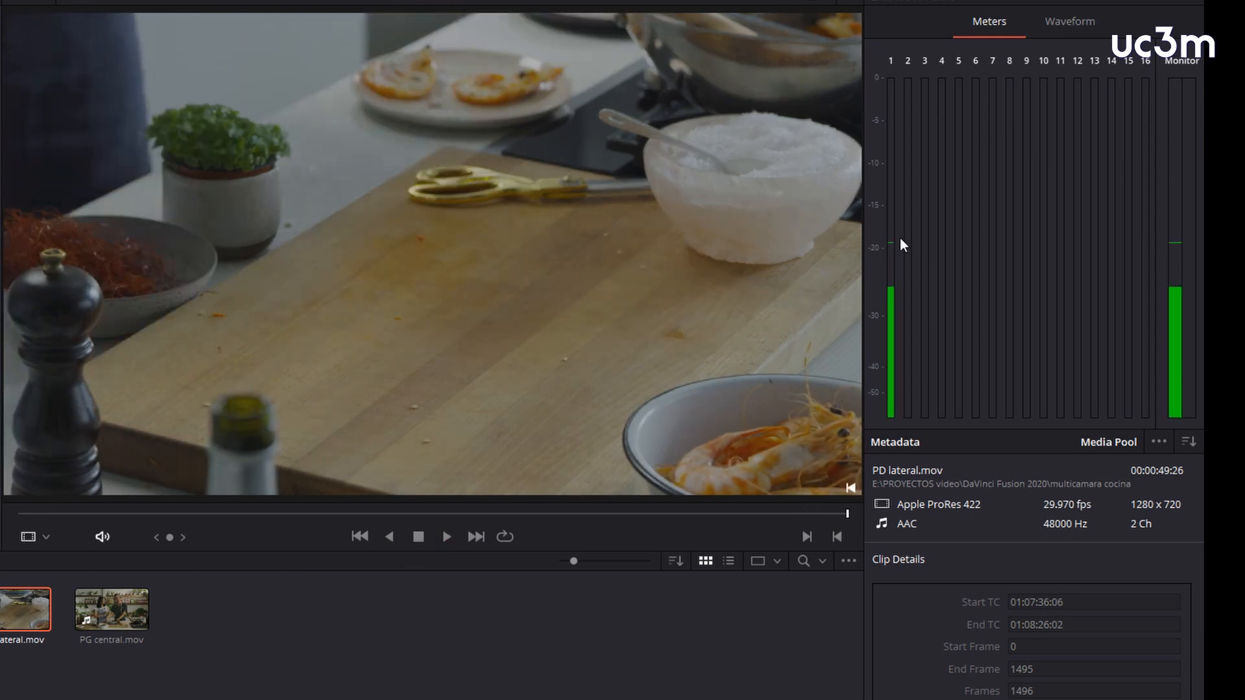
left_click(194, 658)
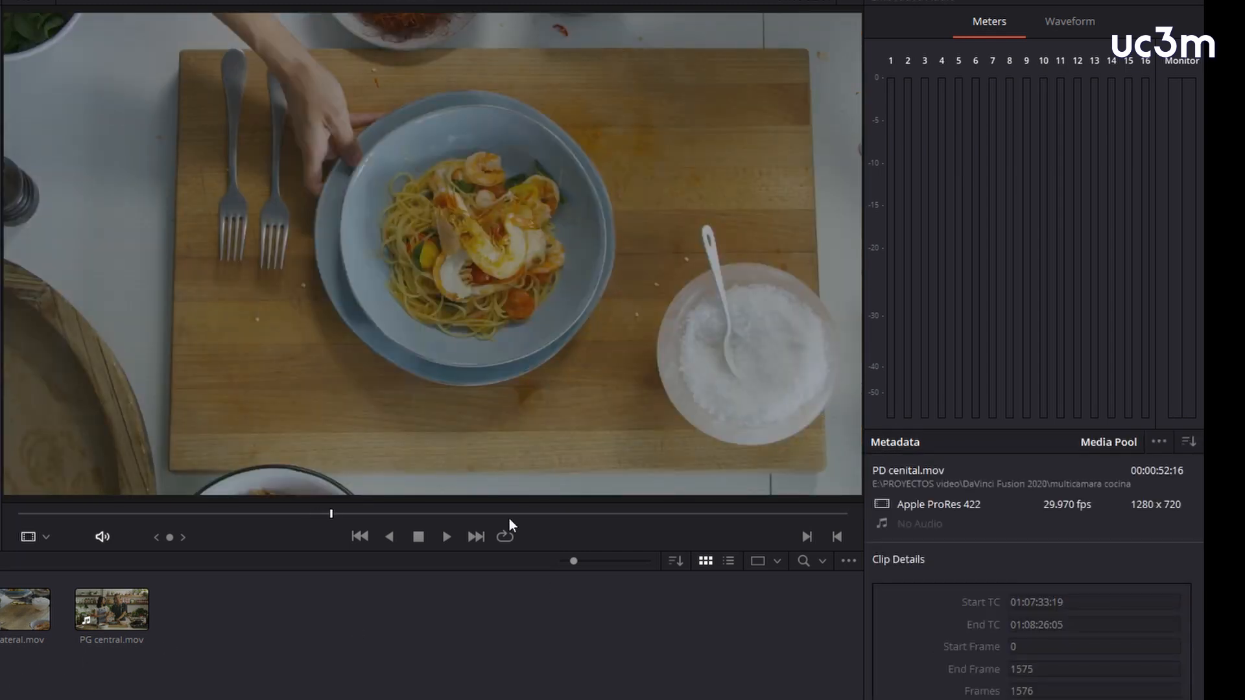
left_click(447, 537)
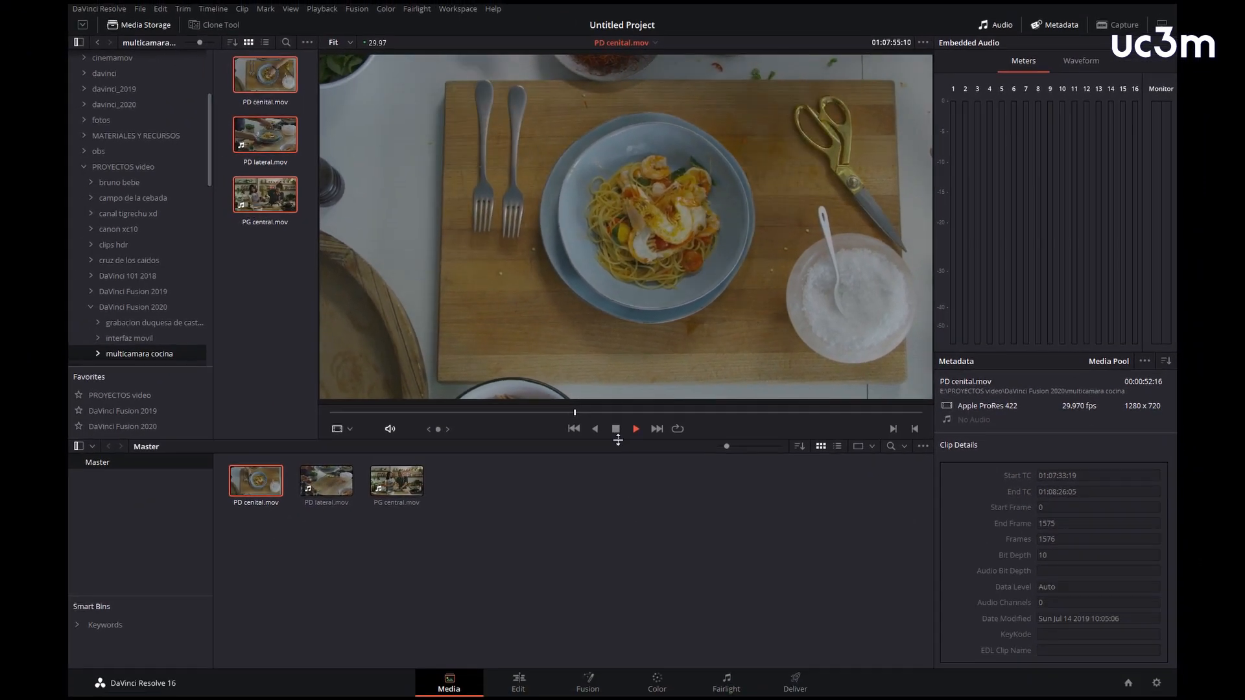
left_click(617, 429)
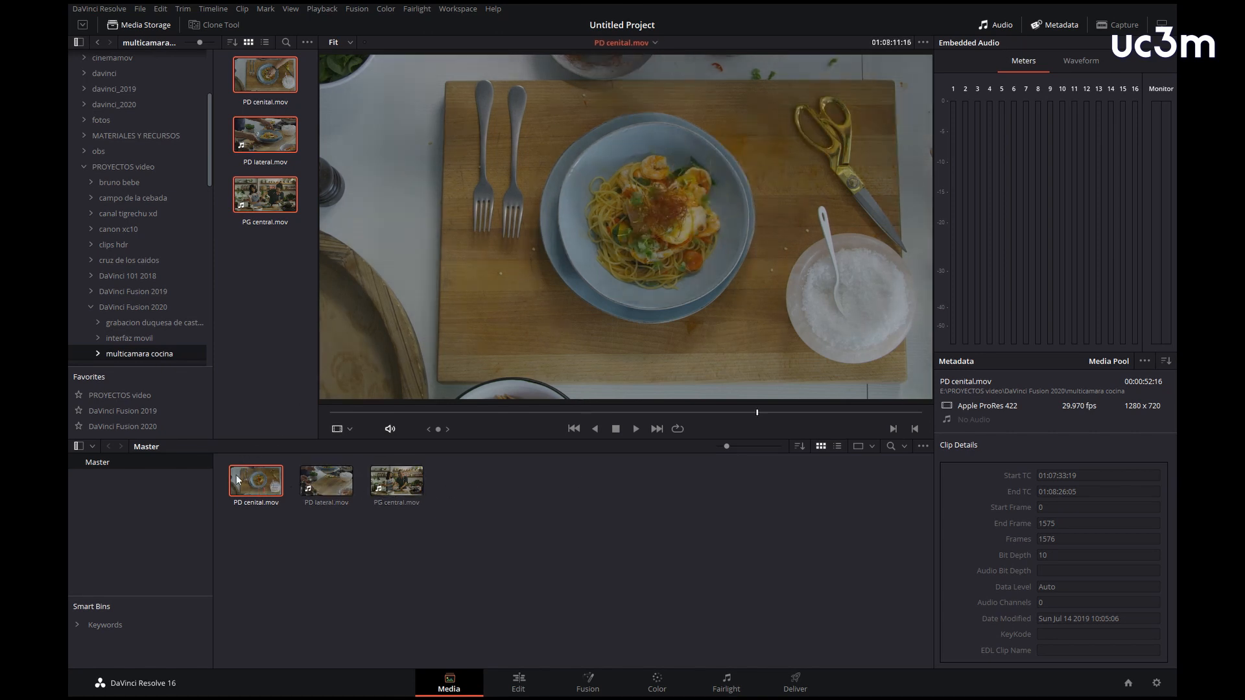
left_click(497, 511)
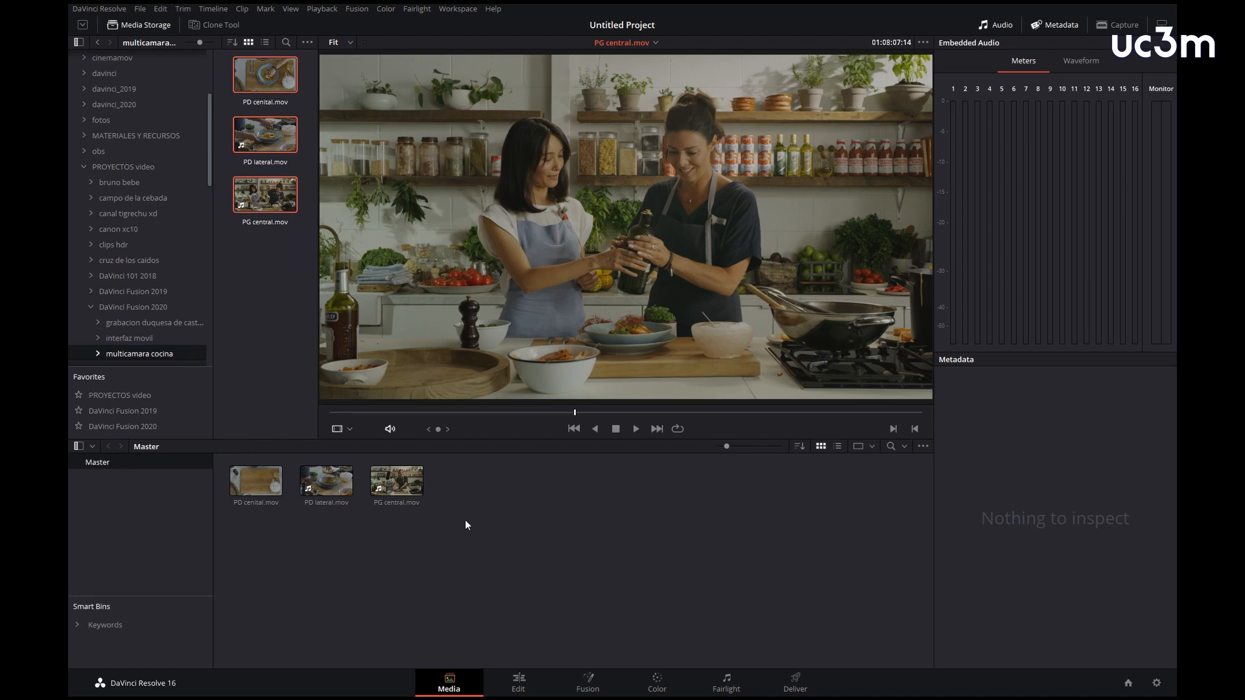
Step: Set up a new multicam clip from all three kitchen clips, named mulcam cocina, with Angle Sync set to Sound
left_click_drag(467, 526, 263, 477)
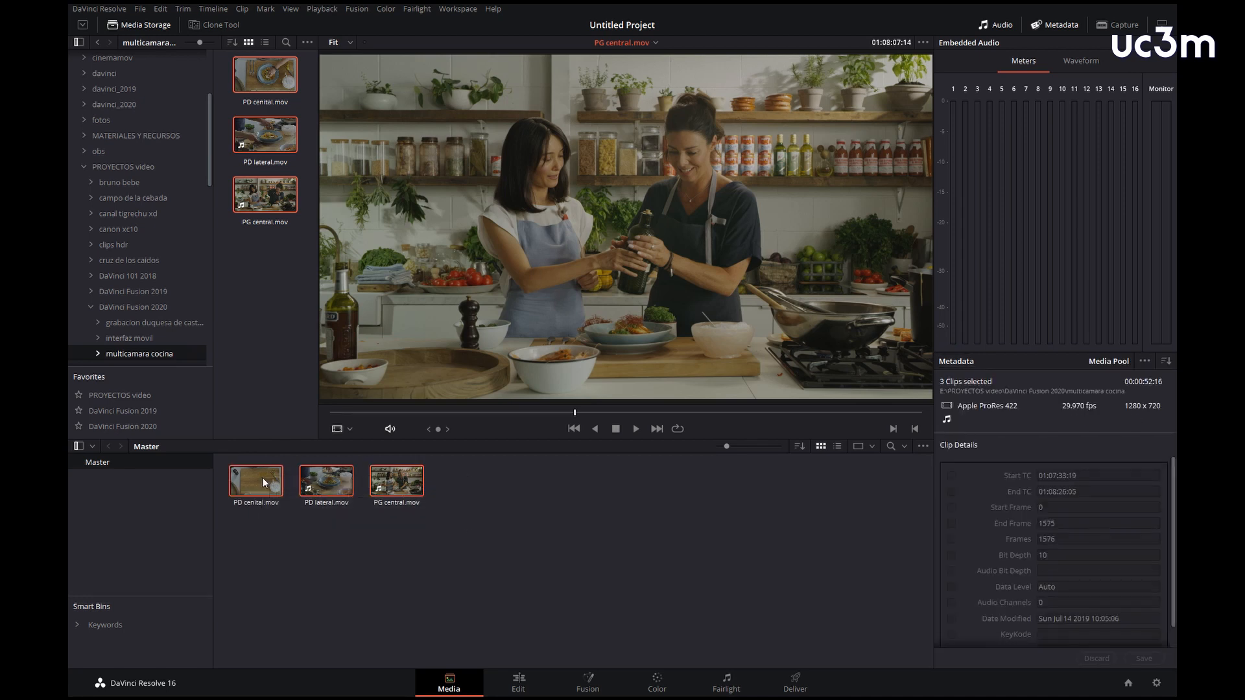
right_click(332, 480)
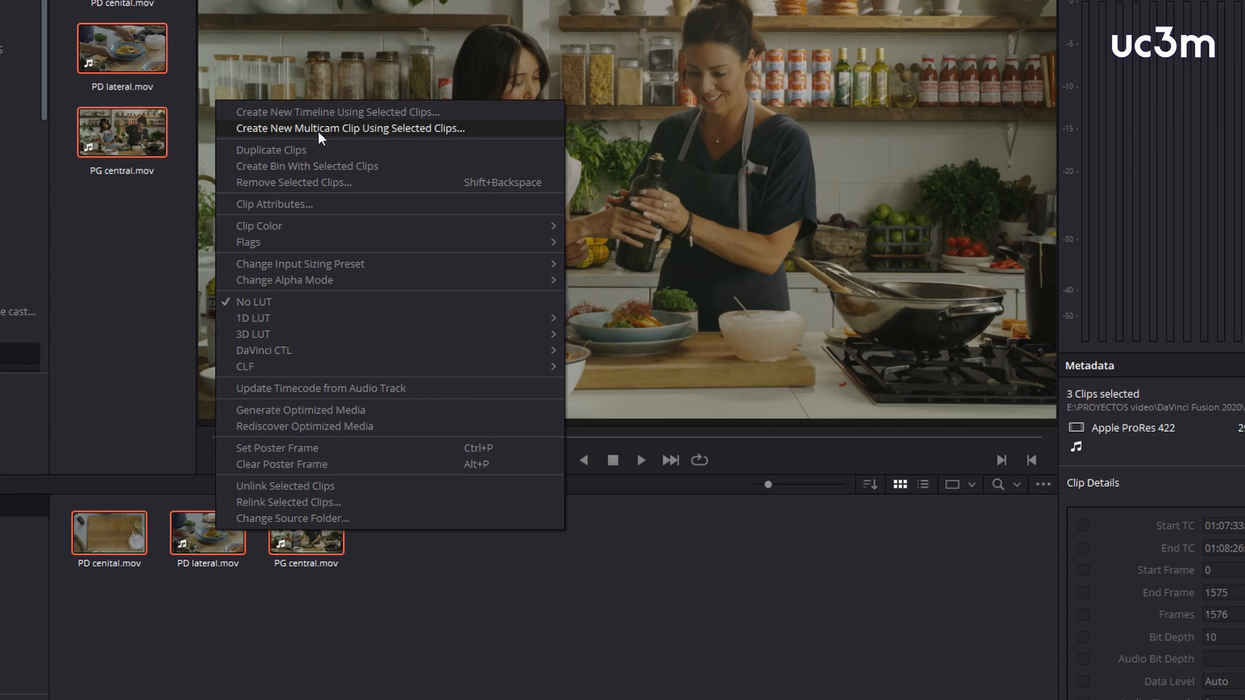
left_click(432, 133)
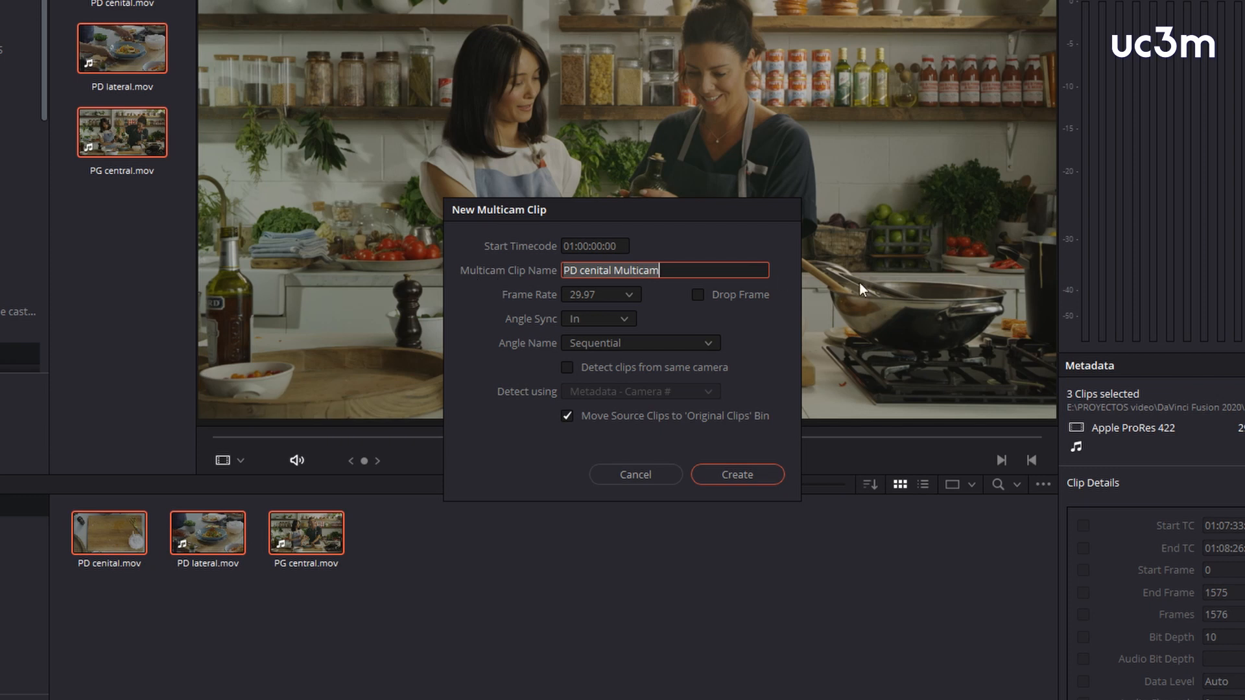
type("mulcam cocina")
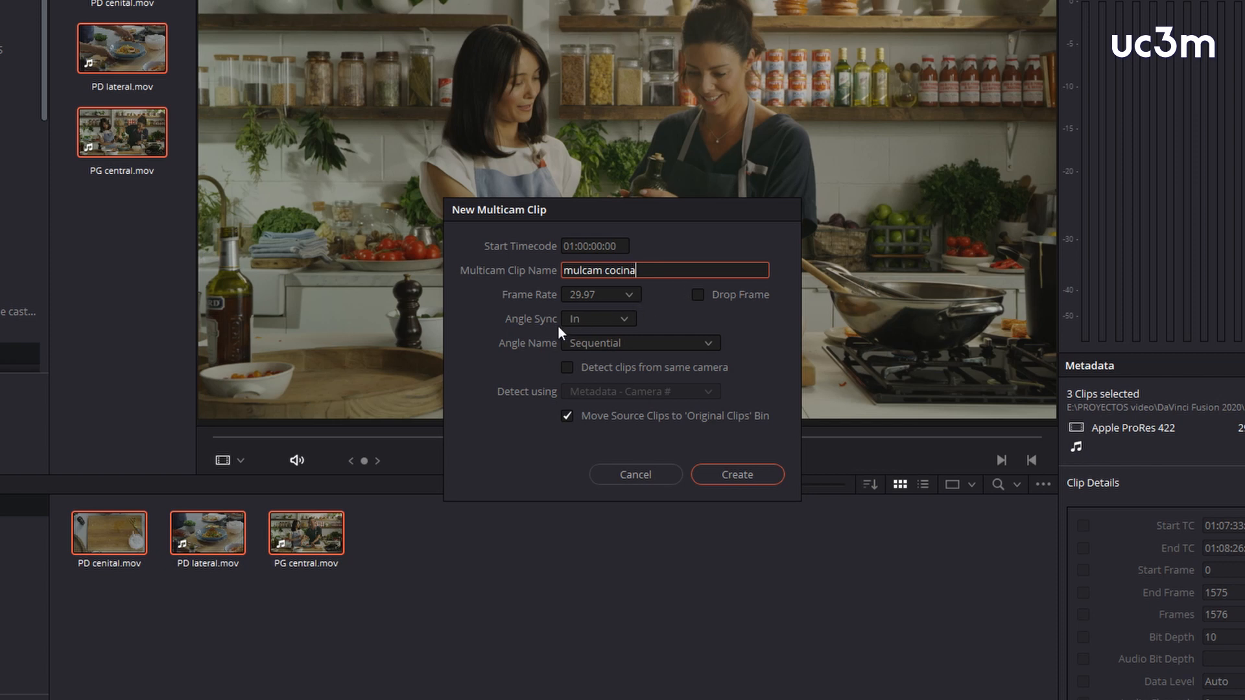
left_click(627, 320)
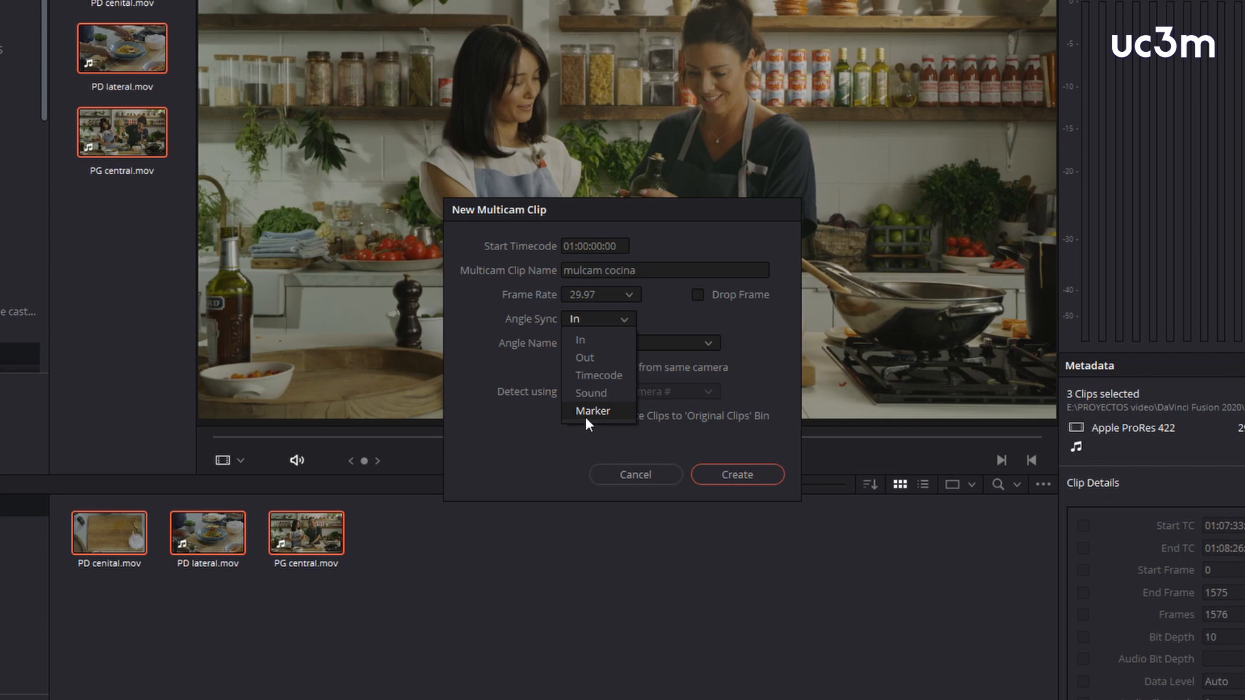
left_click(588, 394)
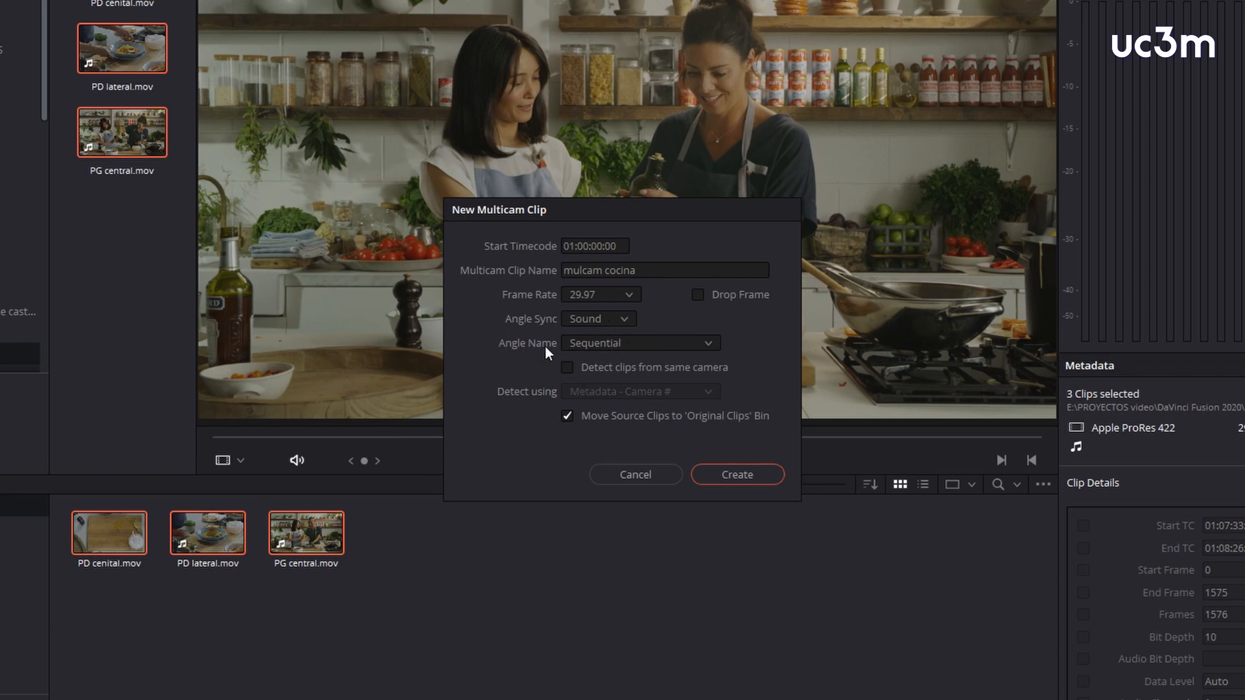
Step: Name the angles by Clip Name and try to create the sound-synced multicam clip
left_click(704, 345)
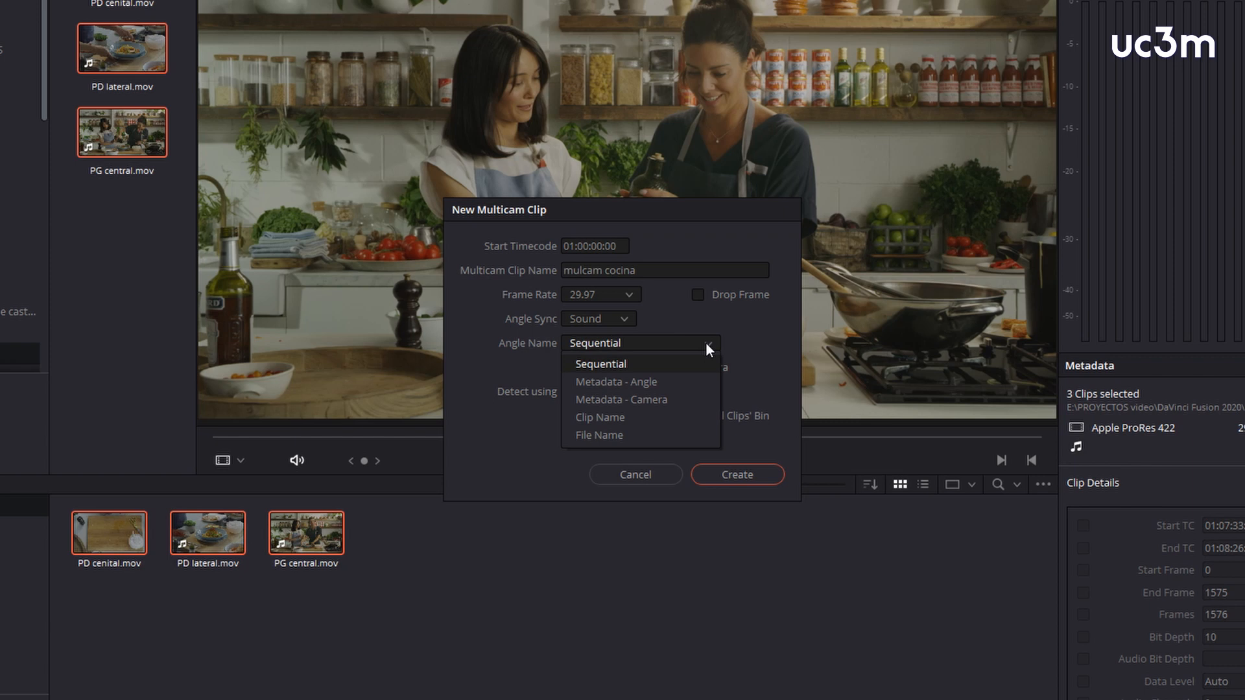
key("Down")
key("Down")
key("Down")
key("Down")
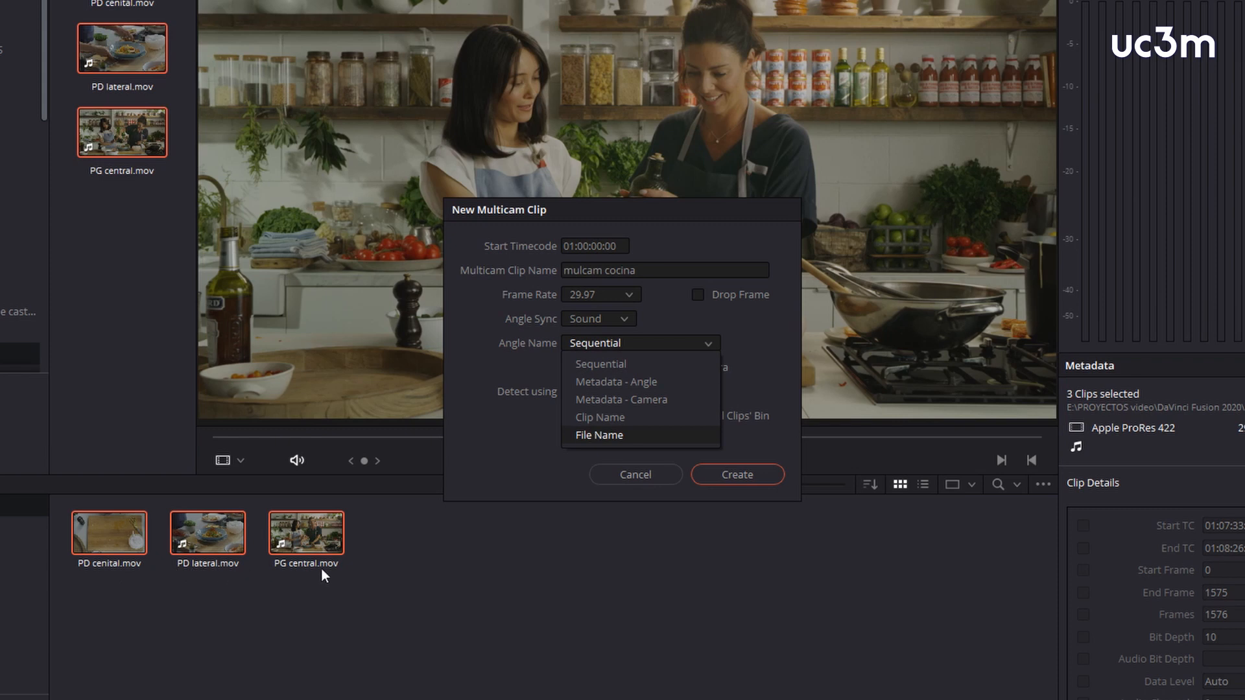
left_click(605, 418)
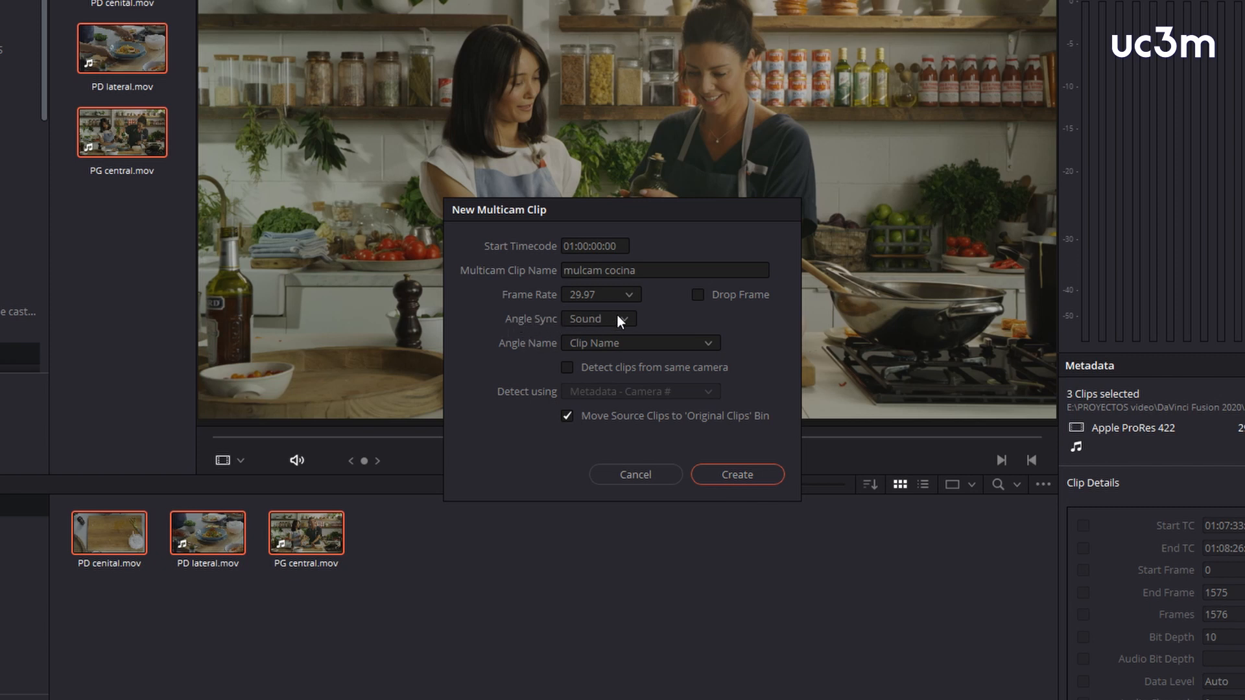
left_click(738, 474)
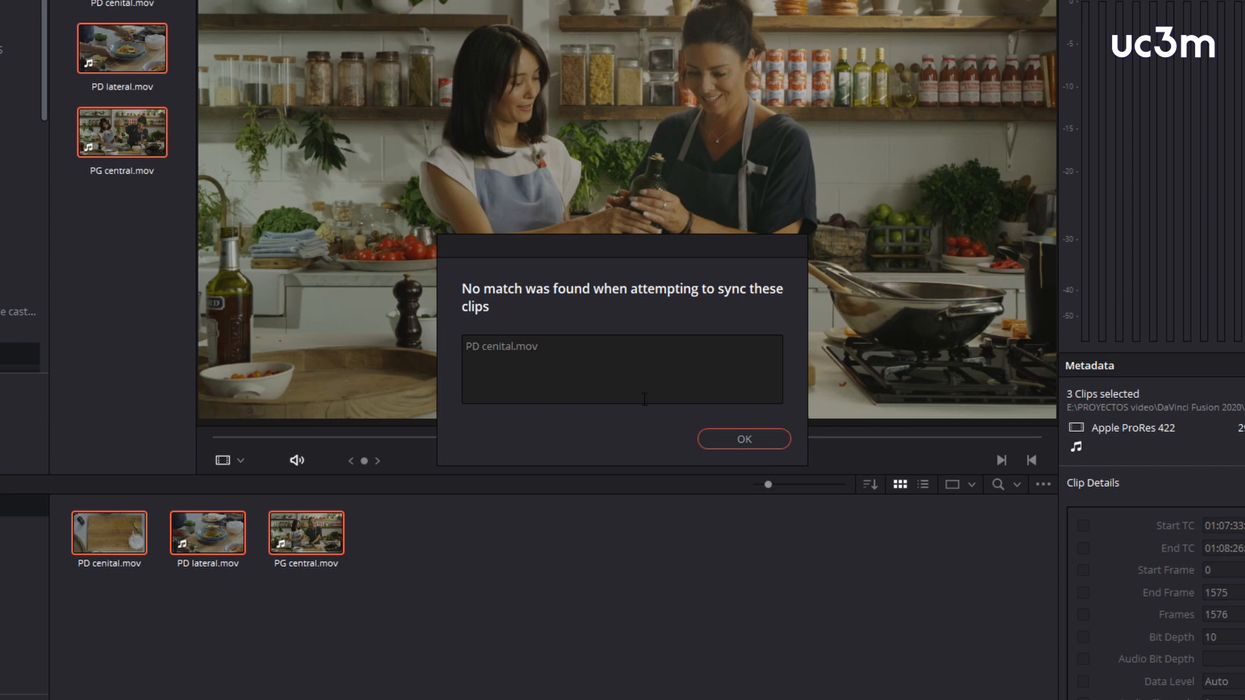
left_click(746, 439)
Step: Remove the mulcam cocina clip with its Original Clips bin and add the three source clips to the media pool again
left_click(98, 520)
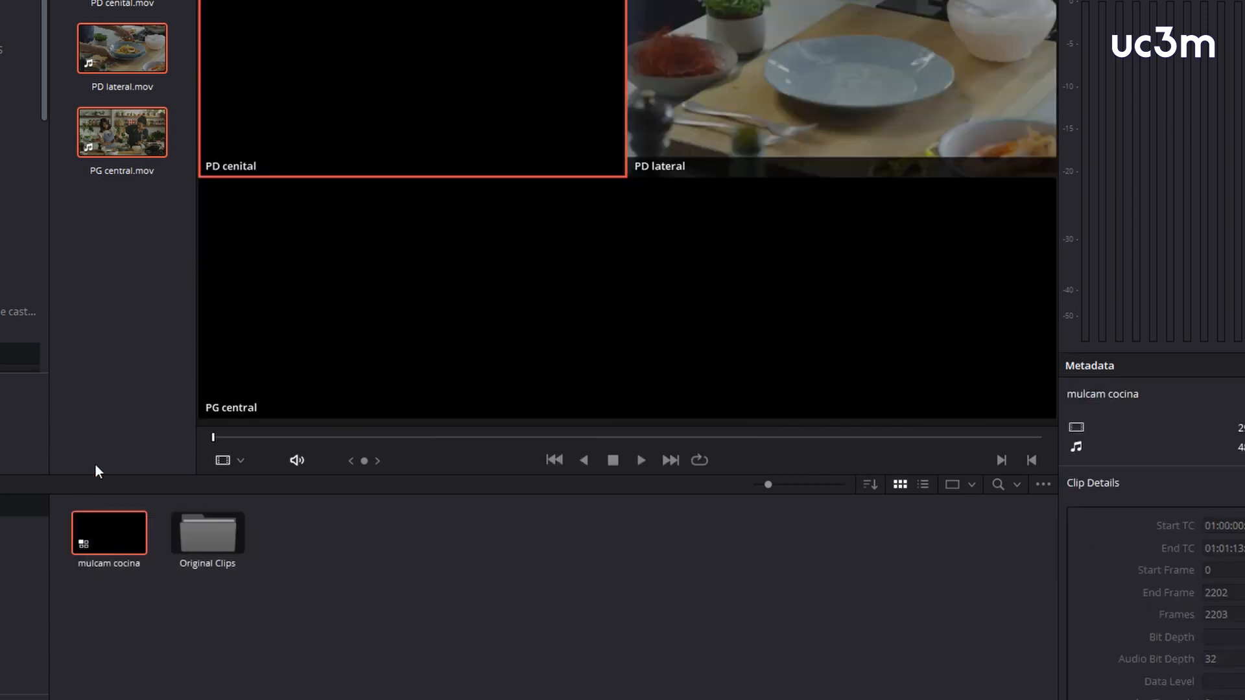
key("Delete")
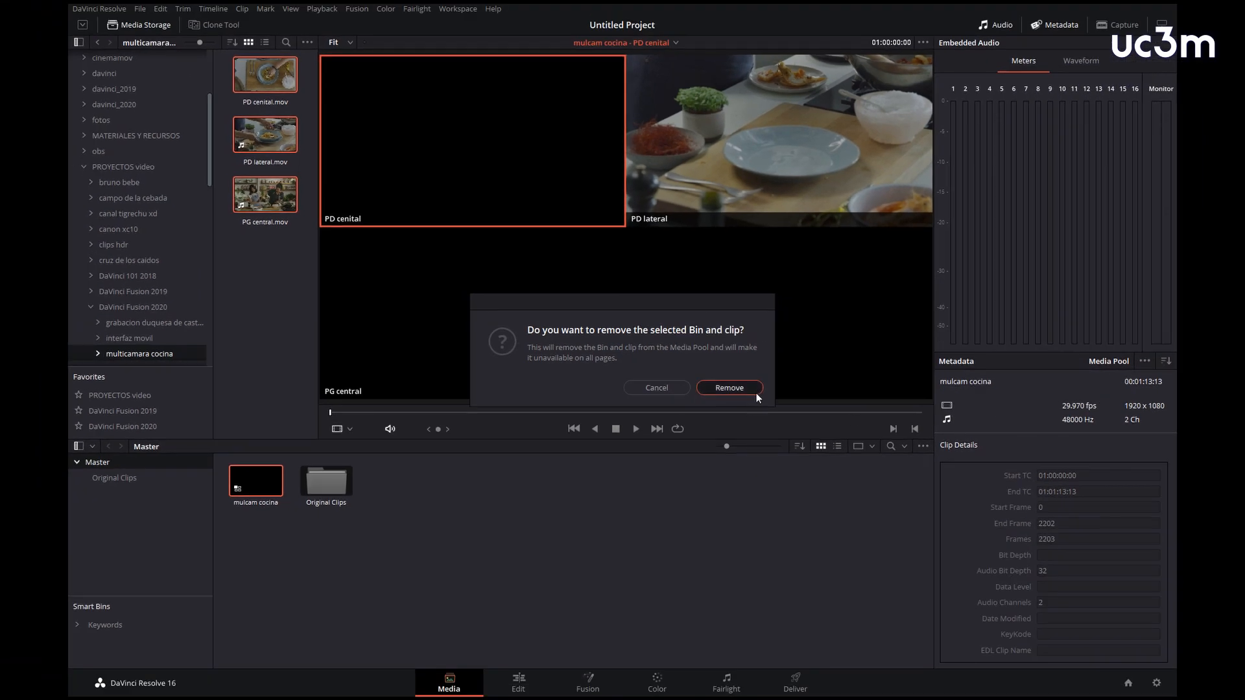
left_click(786, 398)
left_click_drag(268, 216, 243, 465)
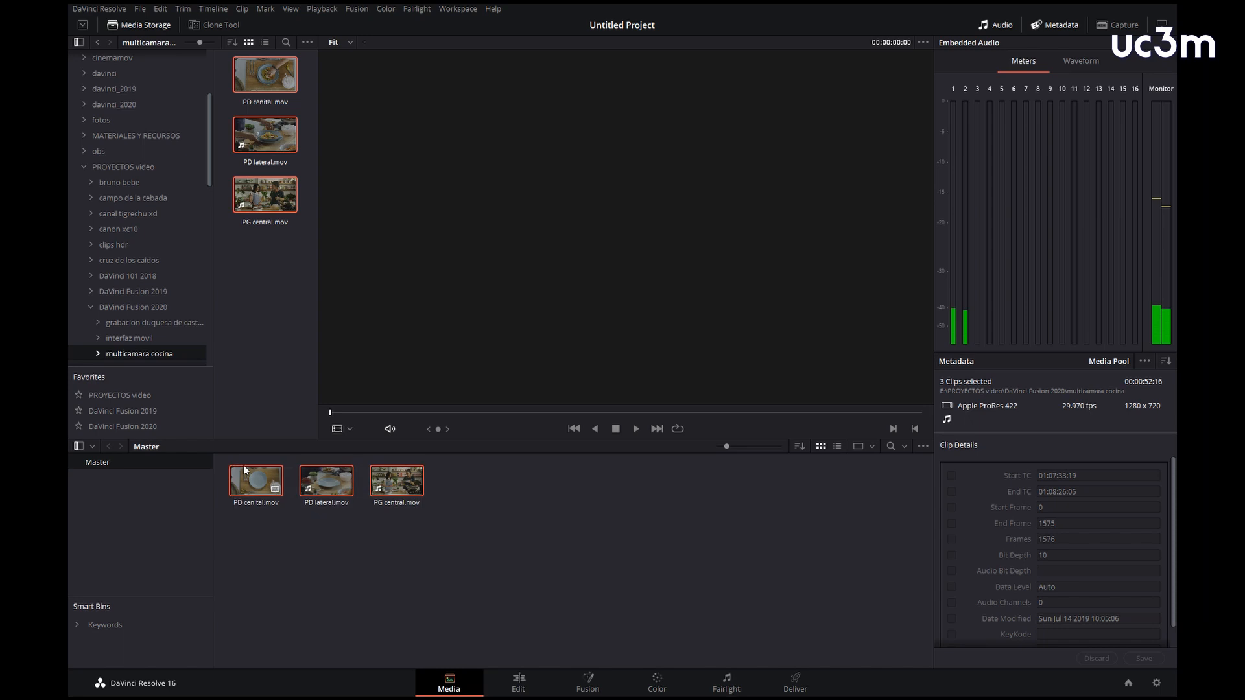
Step: Create a new multicam clip from the three selected clips with Angle Sync set to Timecode
right_click(267, 485)
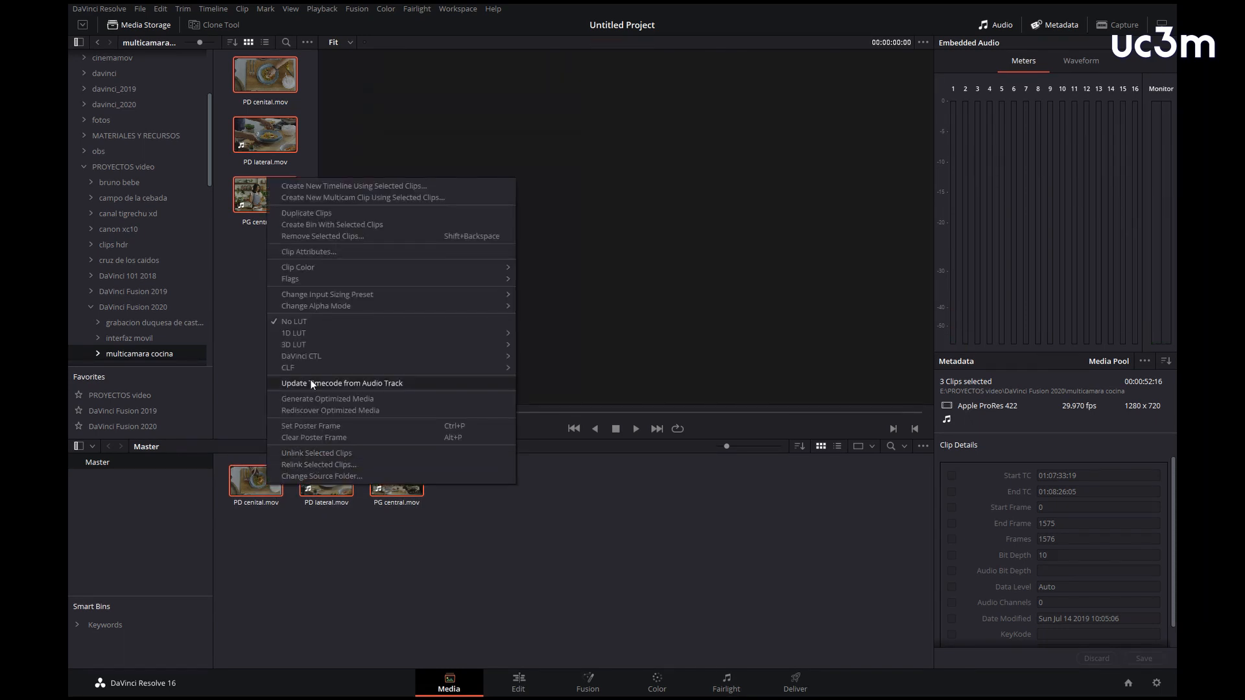
left_click(326, 197)
left_click(625, 328)
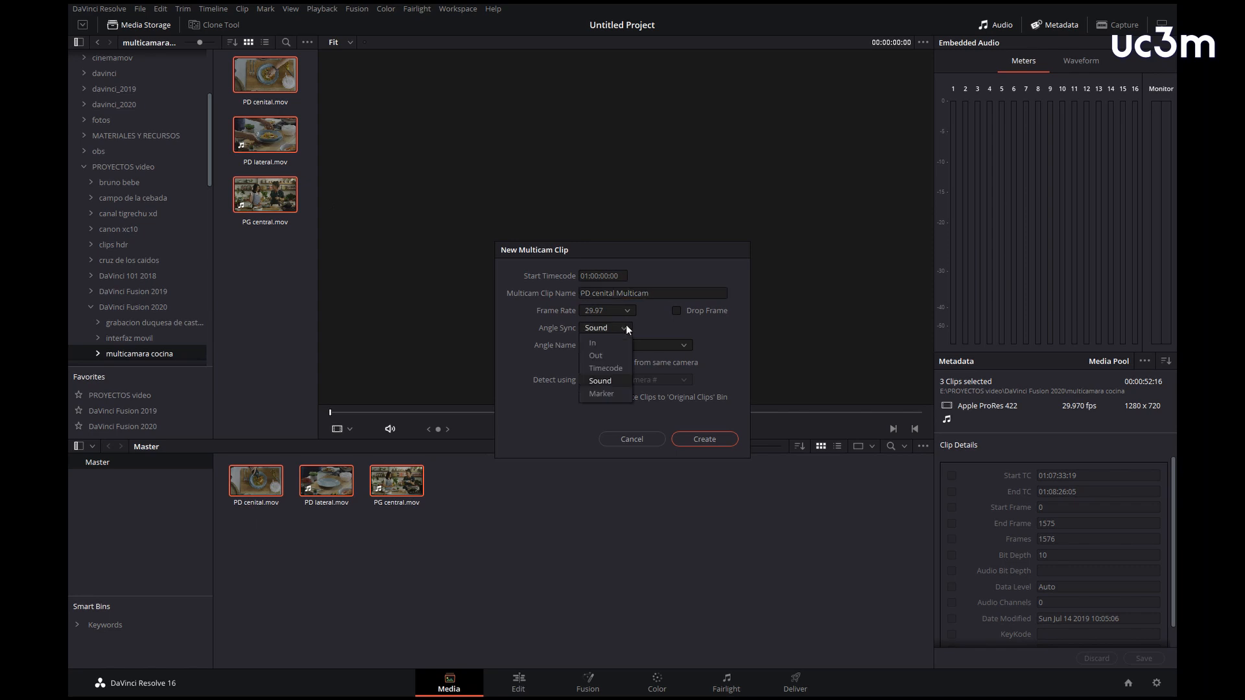
left_click(607, 368)
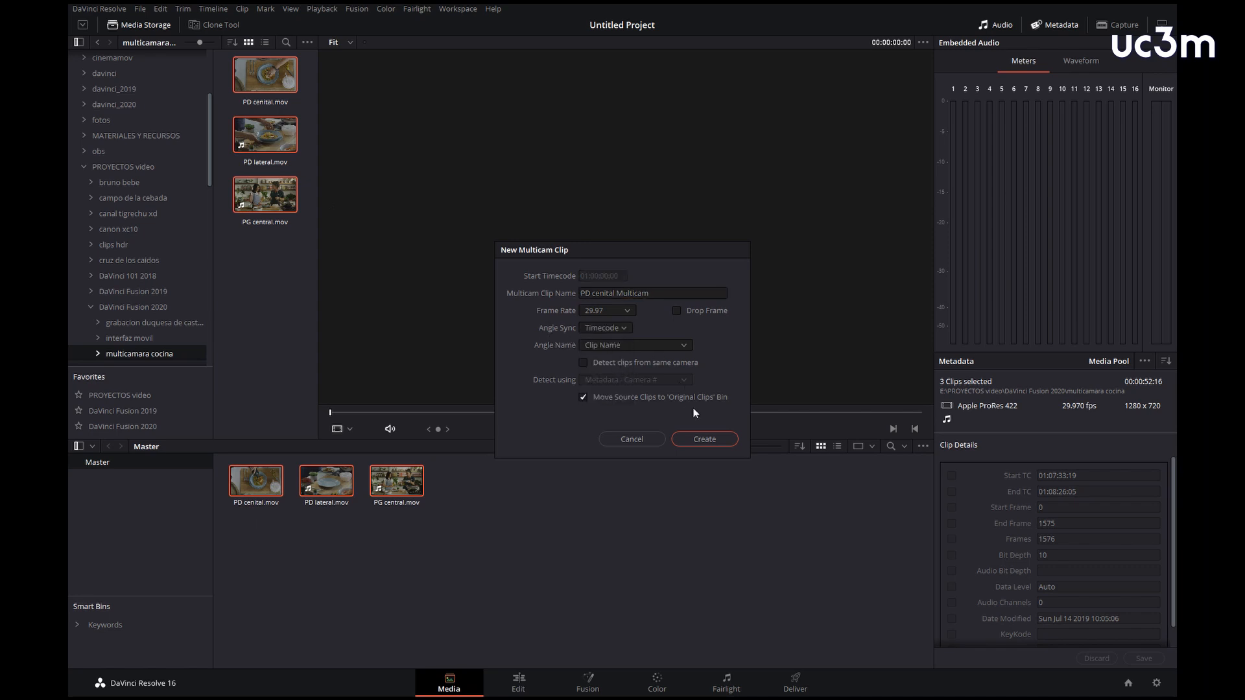
left_click(704, 439)
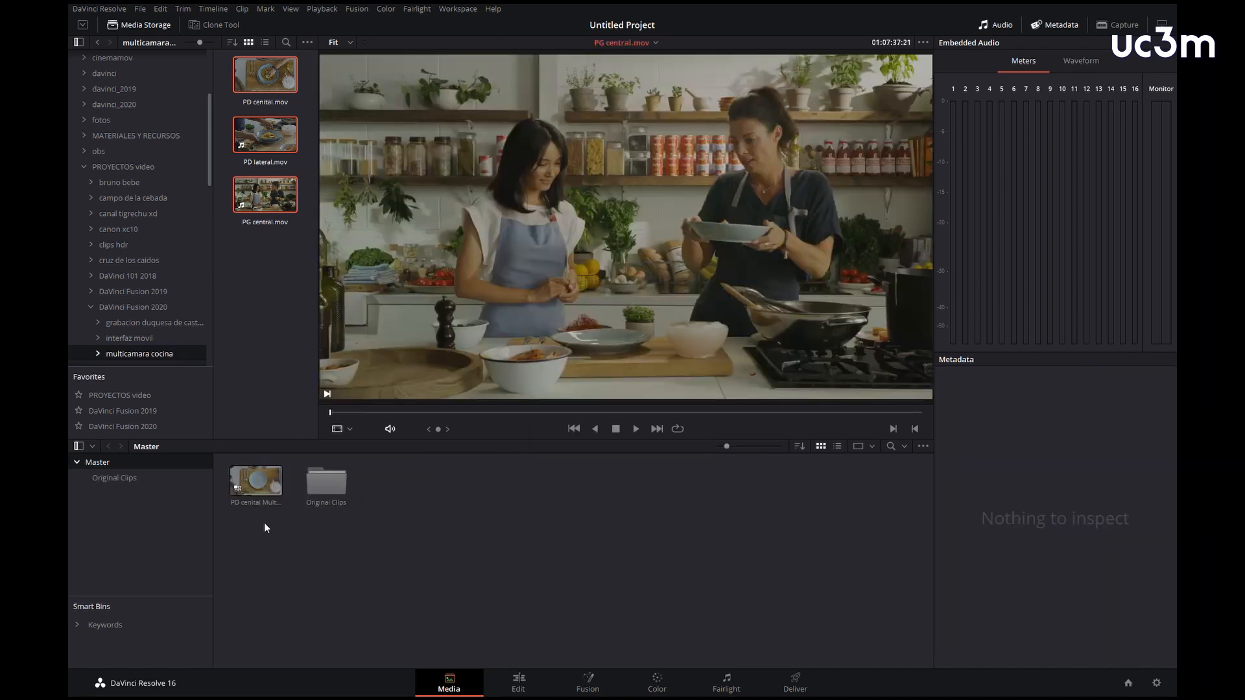
Step: Load the new multicam clip in the viewer and scrub through it to check the sync of its angles
left_click(257, 487)
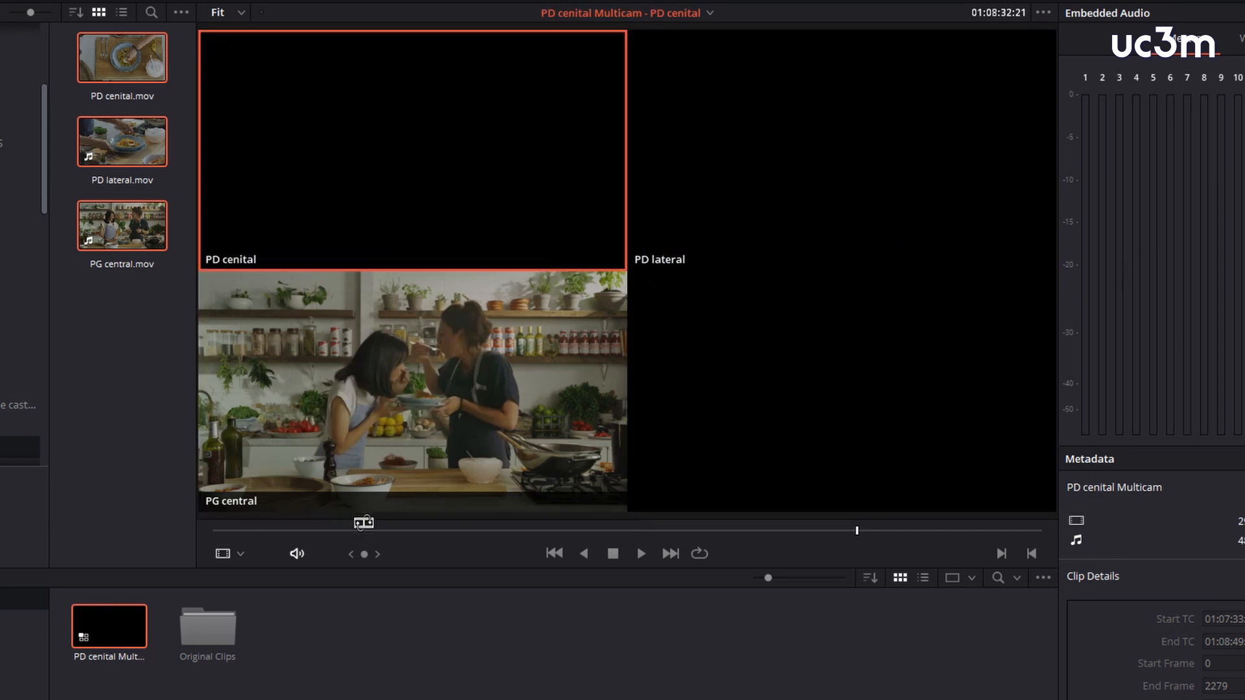
left_click(410, 530)
left_click(452, 530)
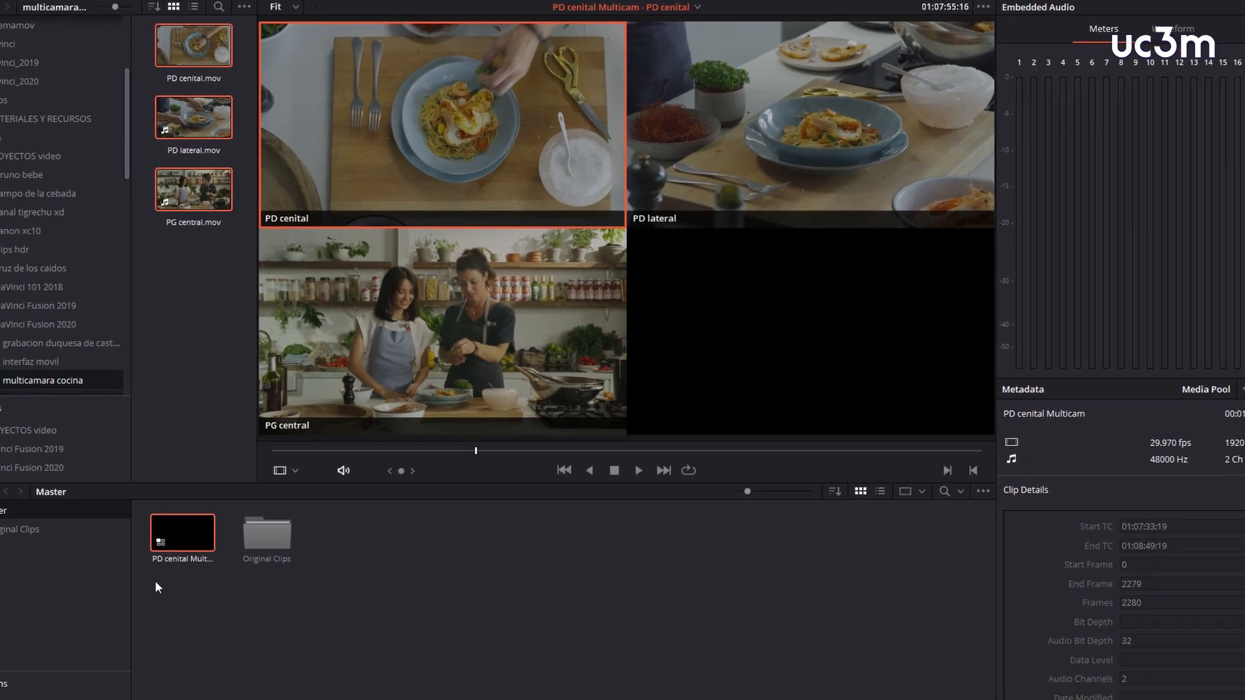
Step: Switch the multicam clip's video angle to PG central
right_click(180, 543)
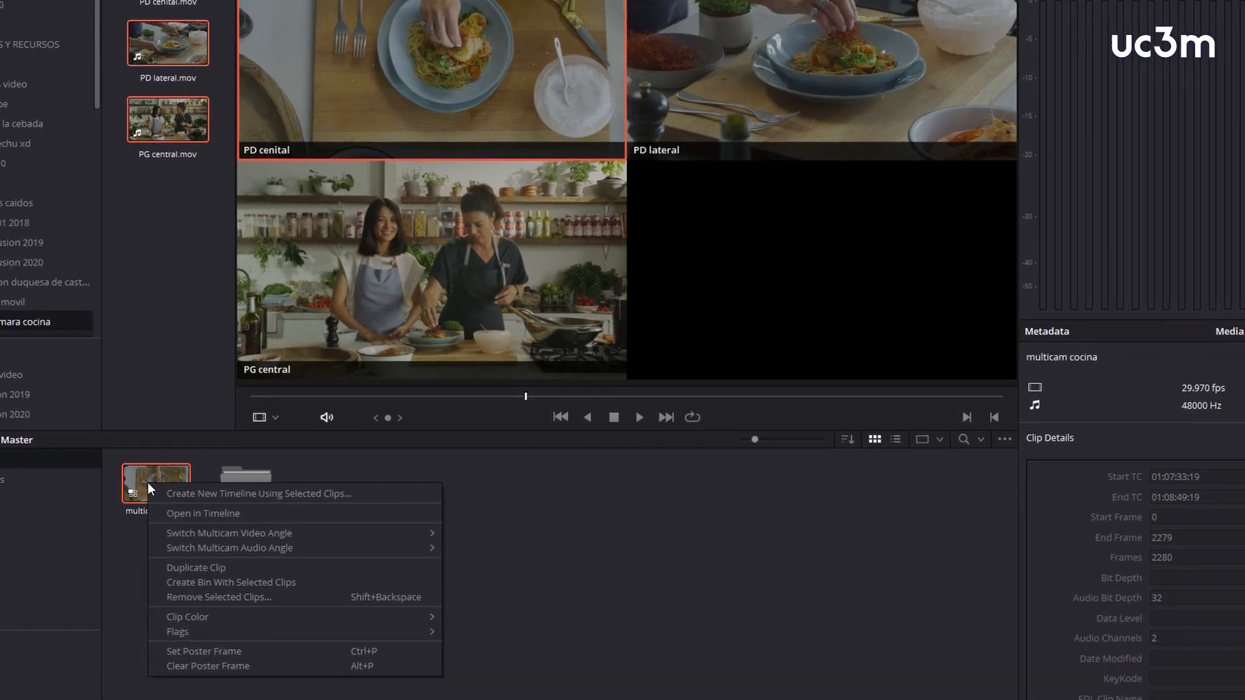
mouse_move(222, 586)
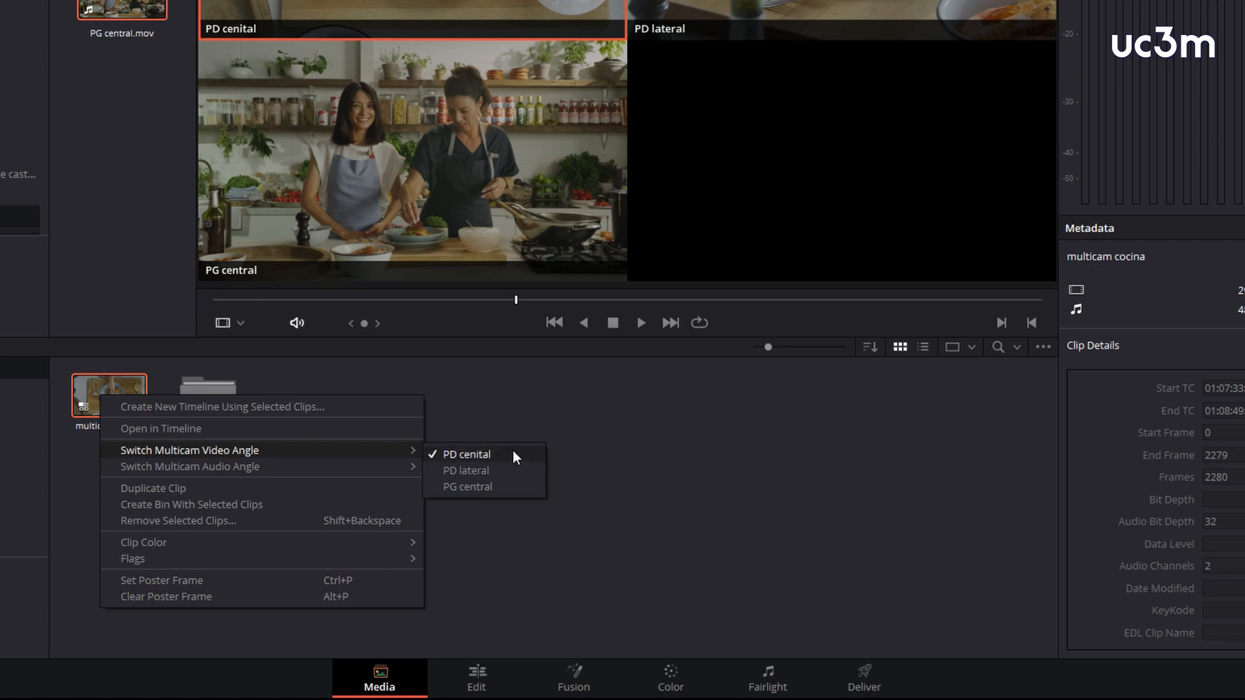
left_click(468, 487)
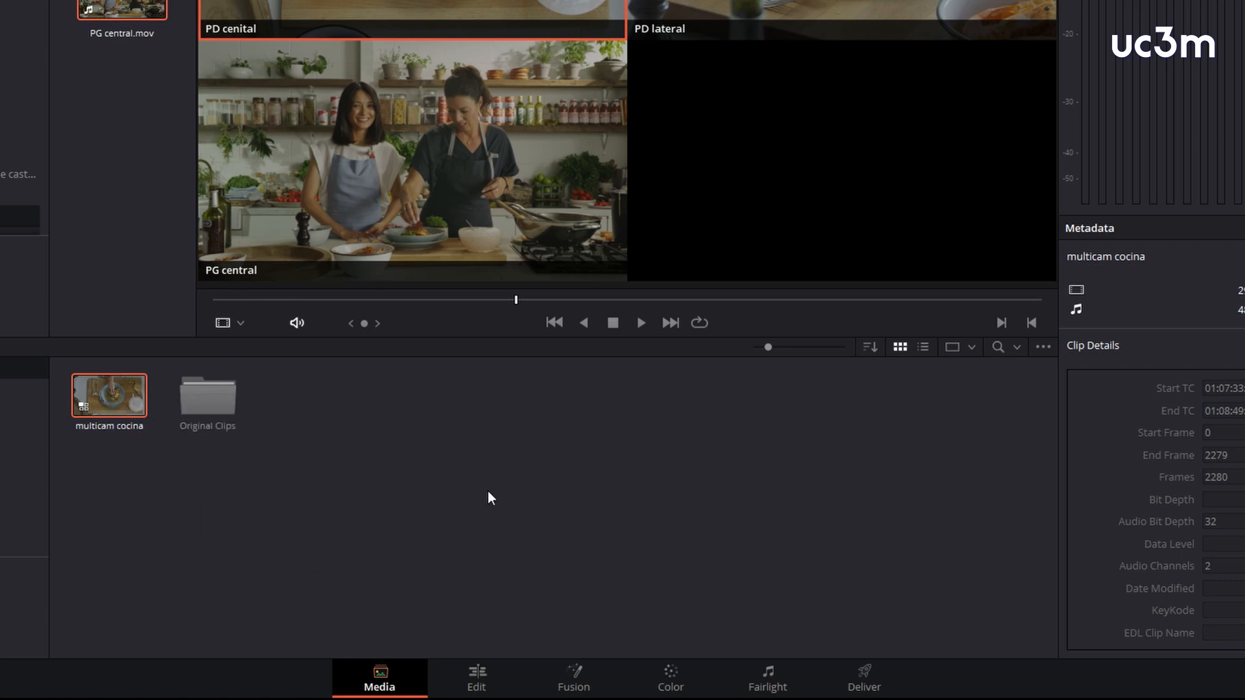
Step: Switch the multicam clip's audio angle to PG central and scrub through the clip to check it
right_click(109, 404)
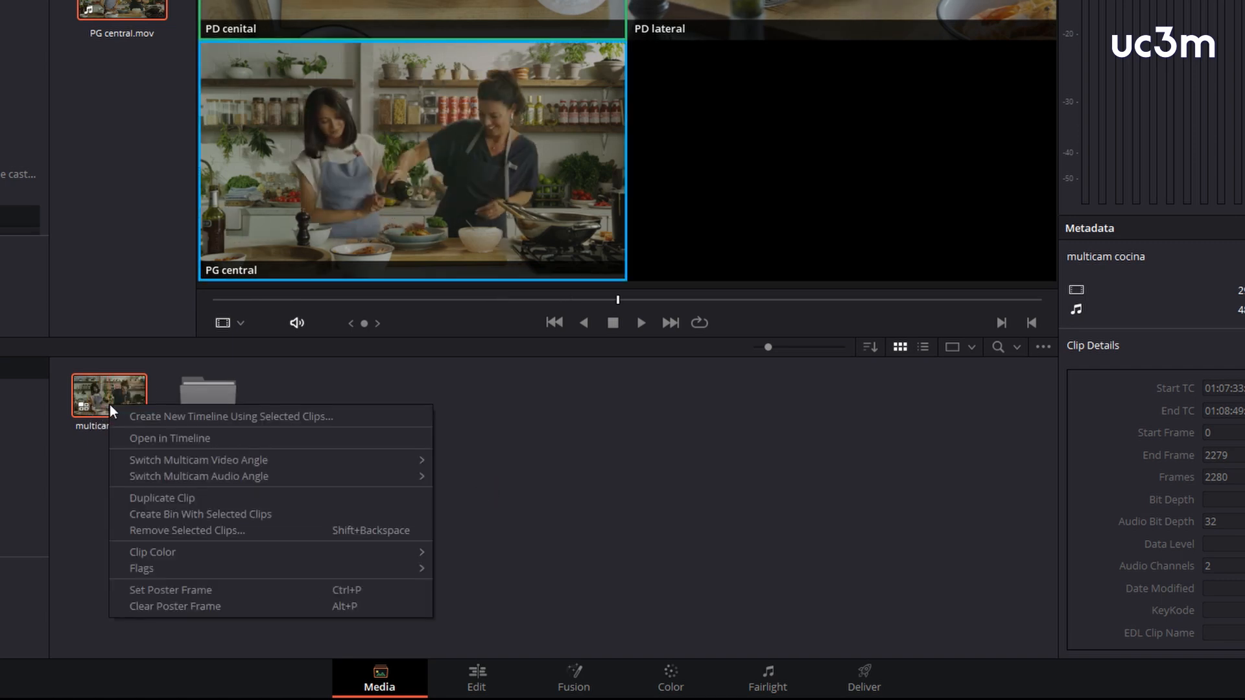
mouse_move(159, 480)
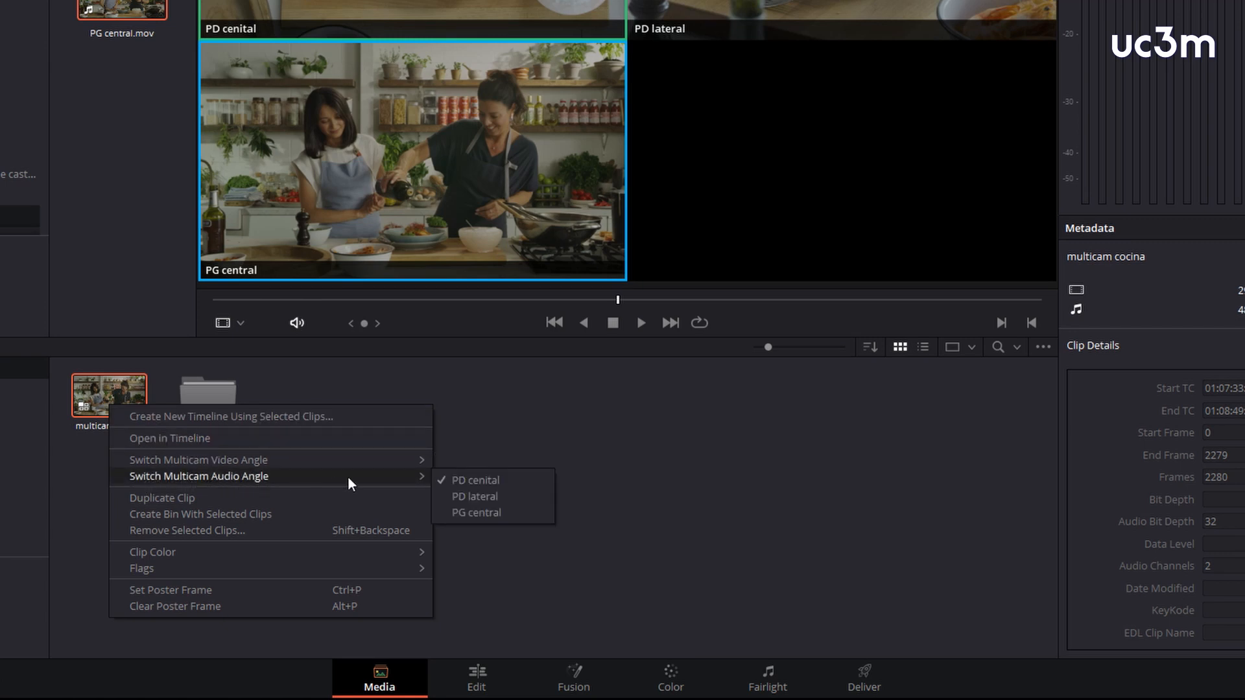
left_click(490, 515)
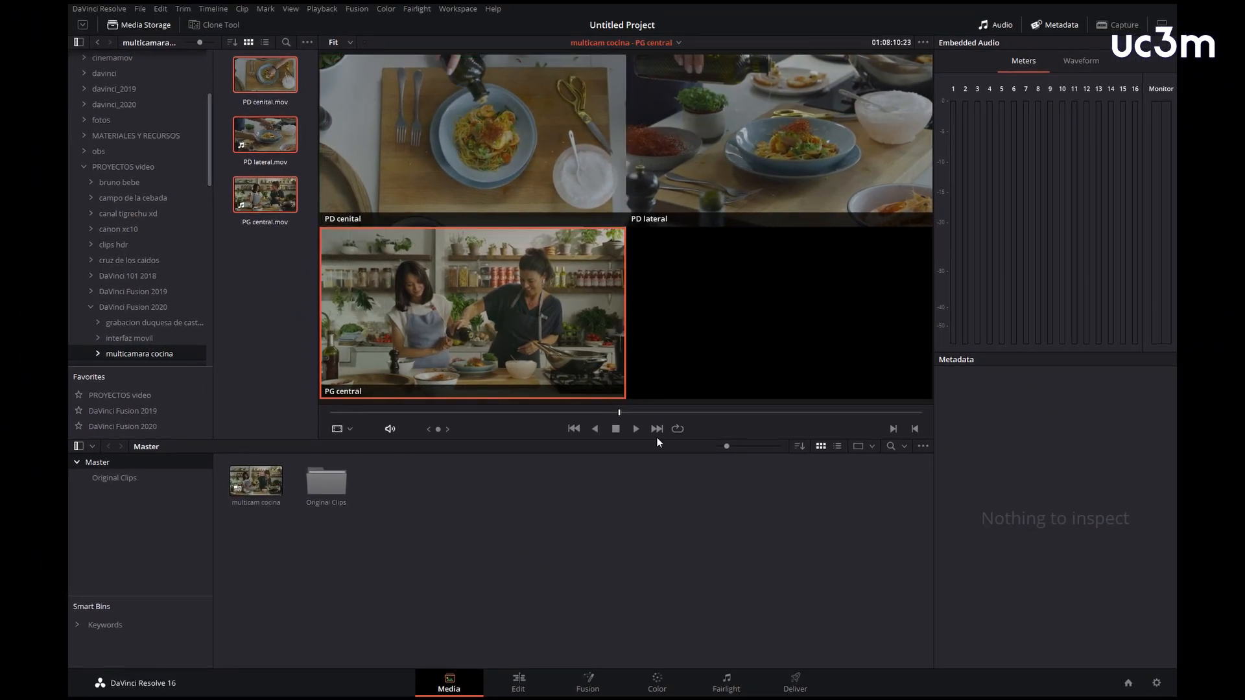
left_click_drag(621, 413, 566, 415)
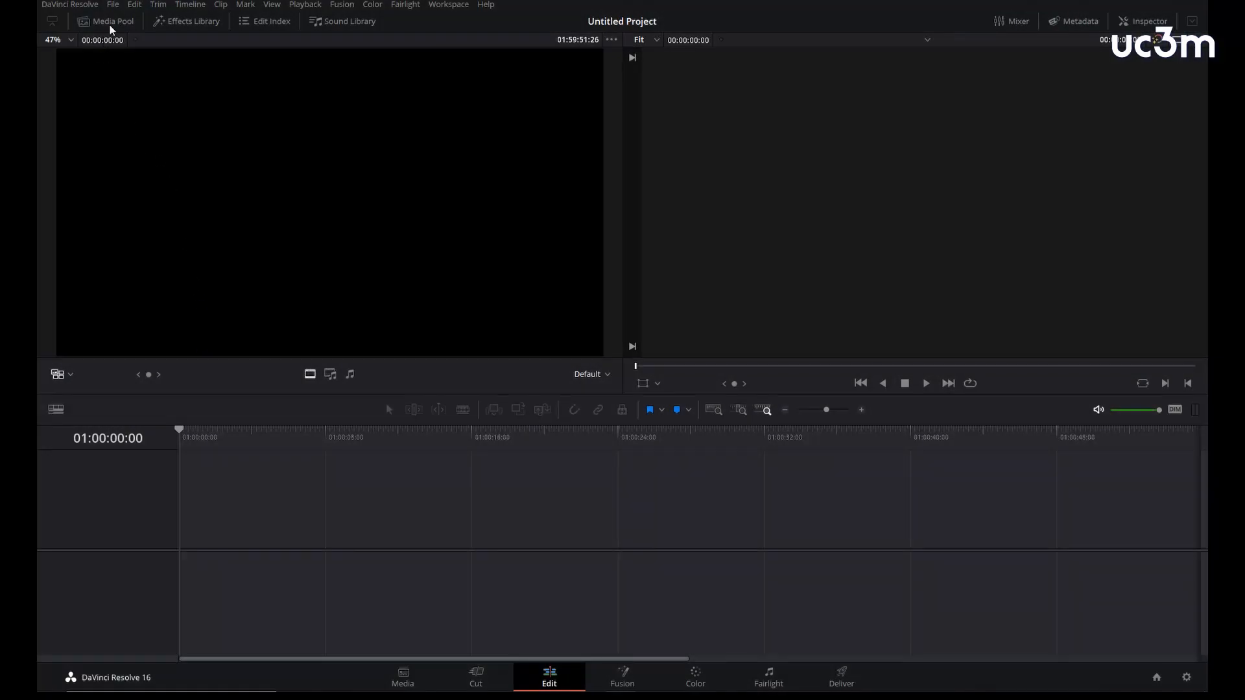
Step: On the Edit page, show the media pool and place the multicam cocina clip at the start of the empty timeline
left_click(110, 25)
double_click(187, 73)
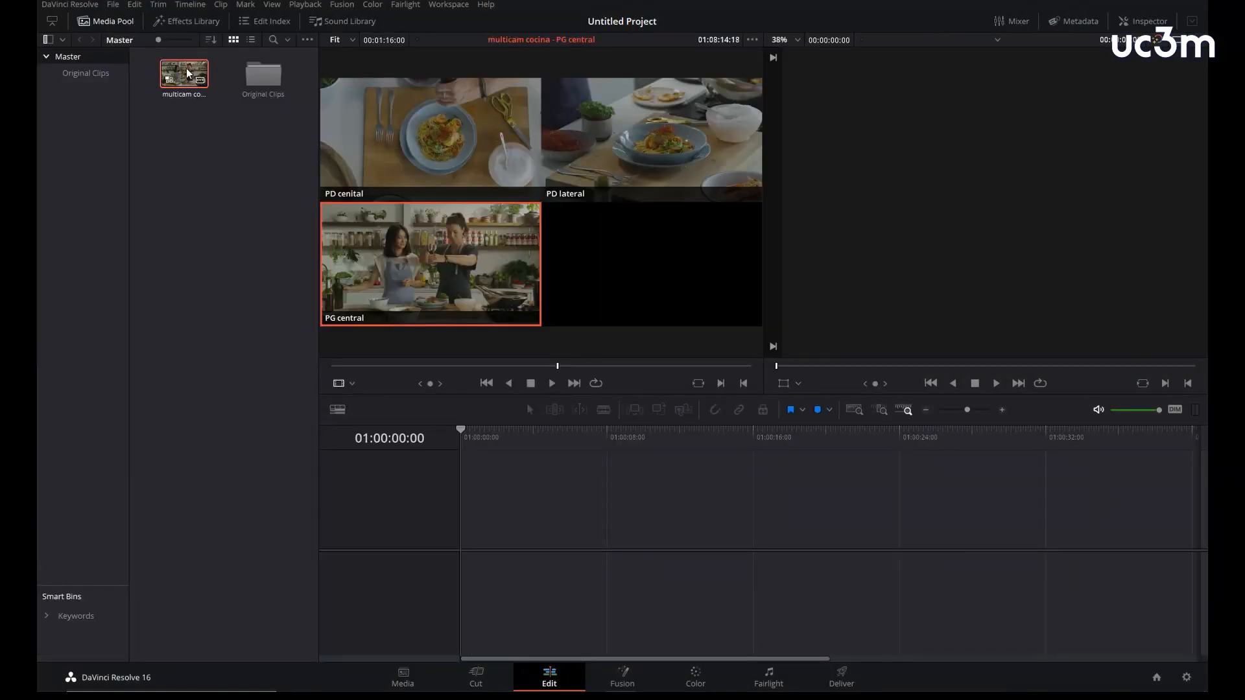
left_click_drag(185, 68, 462, 530)
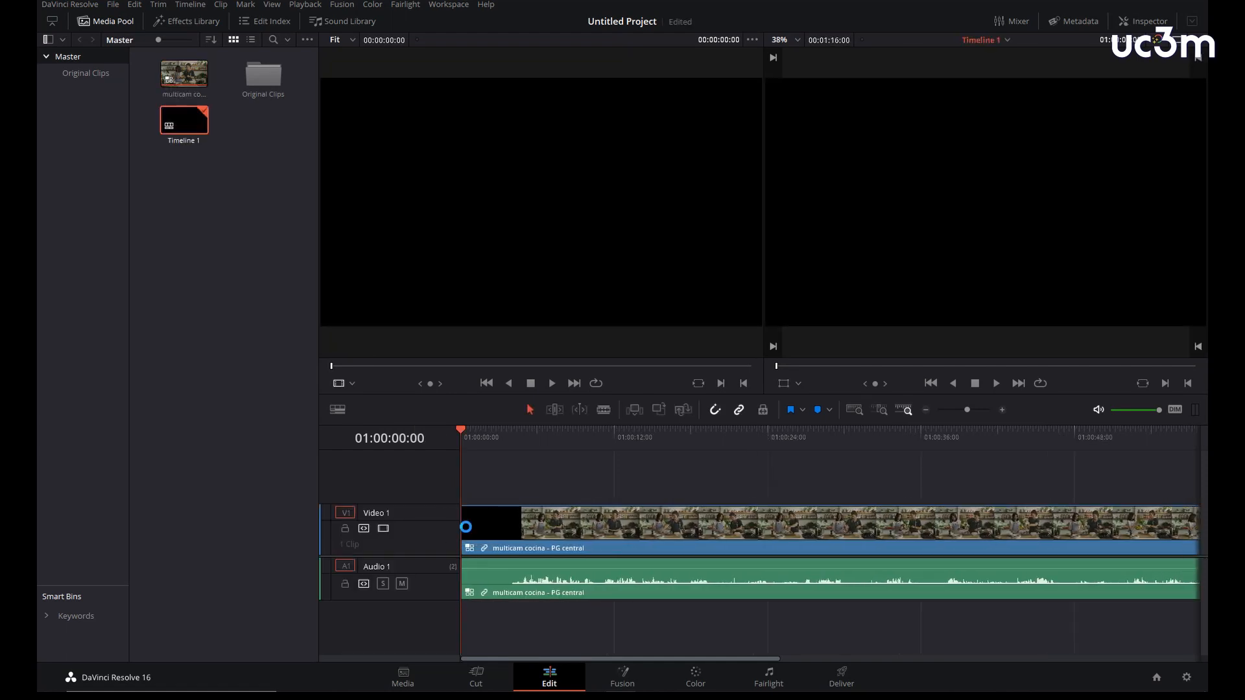
Step: Move the playhead to 01:00:08:05, set the source viewer to Multicam mode and choose the PG central angle
left_click_drag(481, 435, 565, 435)
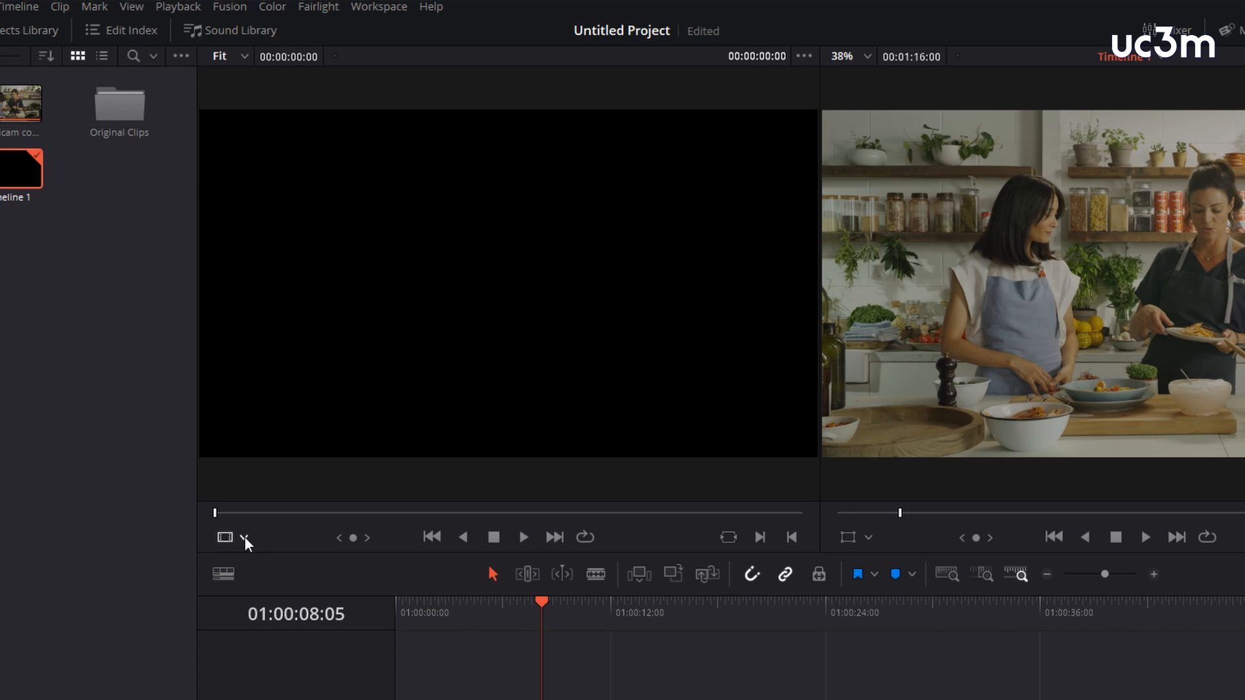
left_click(245, 538)
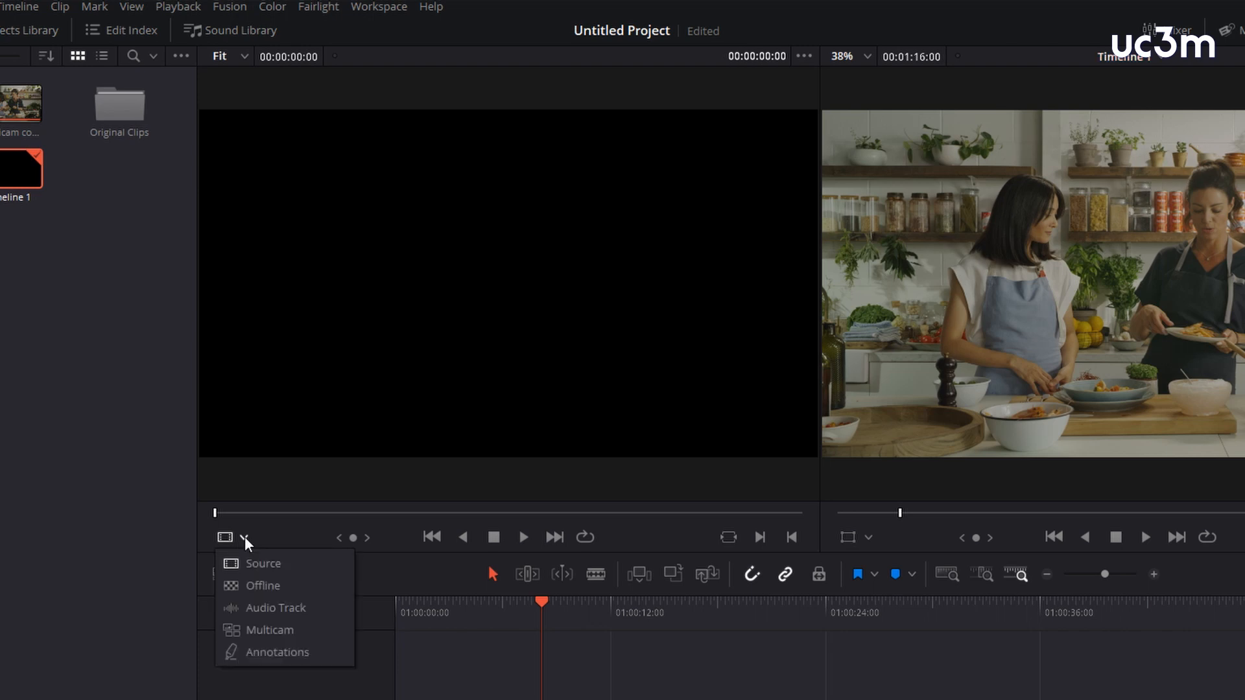
left_click(281, 631)
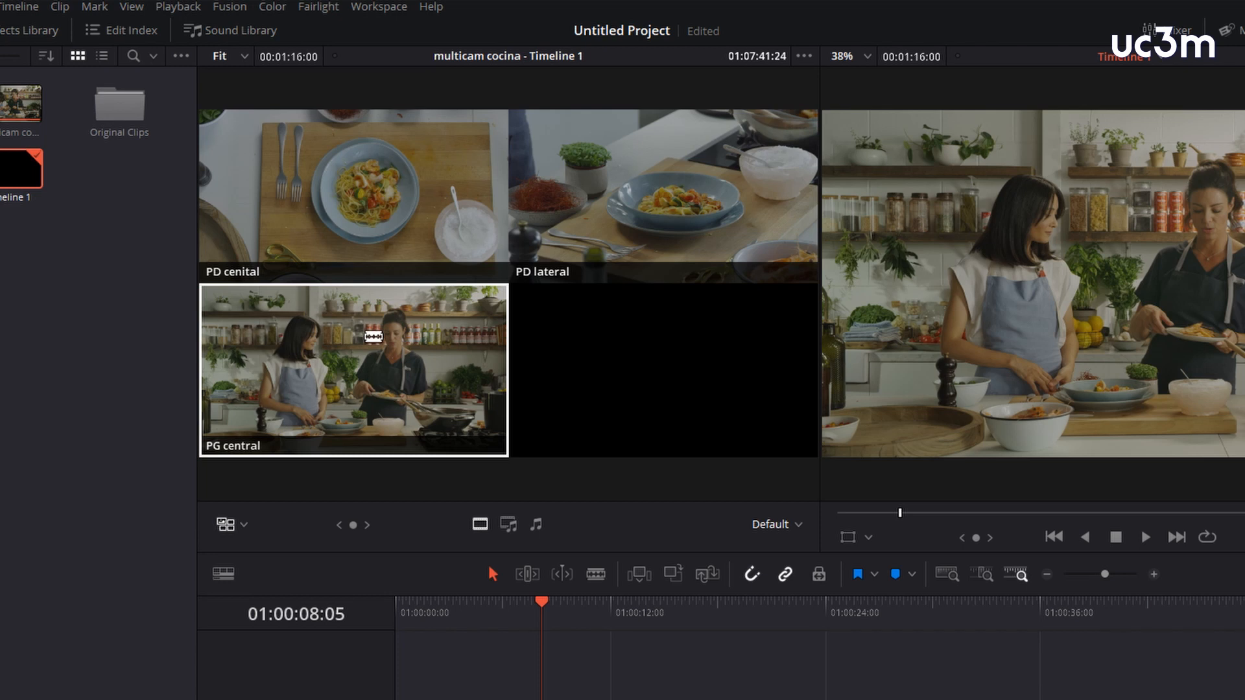
left_click(374, 336)
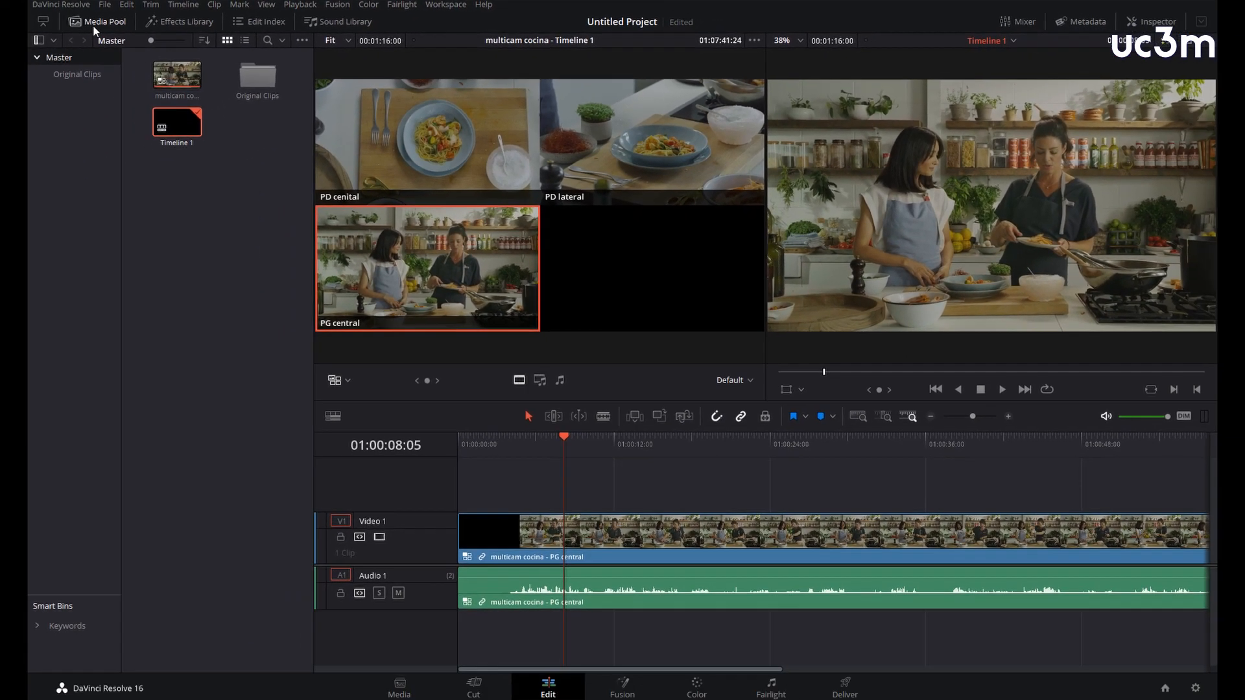
Step: Hide the media pool, split the multicam clip at 01:00:04:05 and ripple delete the opening segment
left_click(96, 23)
left_click(675, 441)
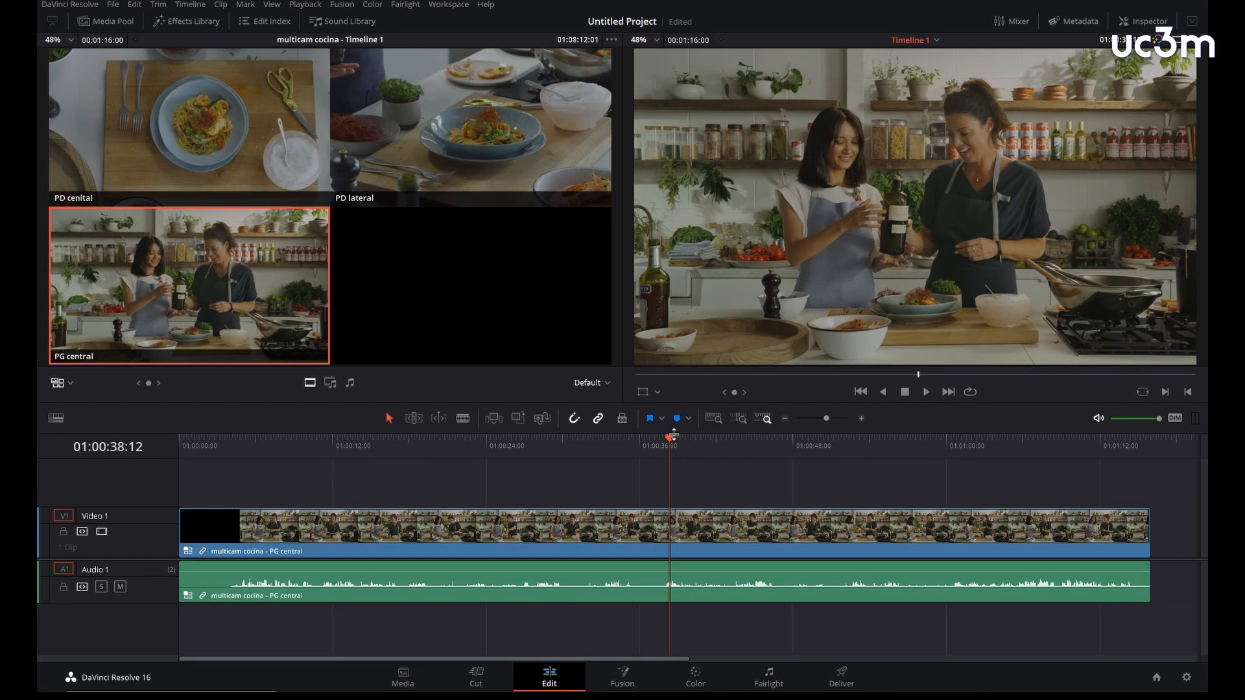
left_click_drag(674, 435, 233, 448)
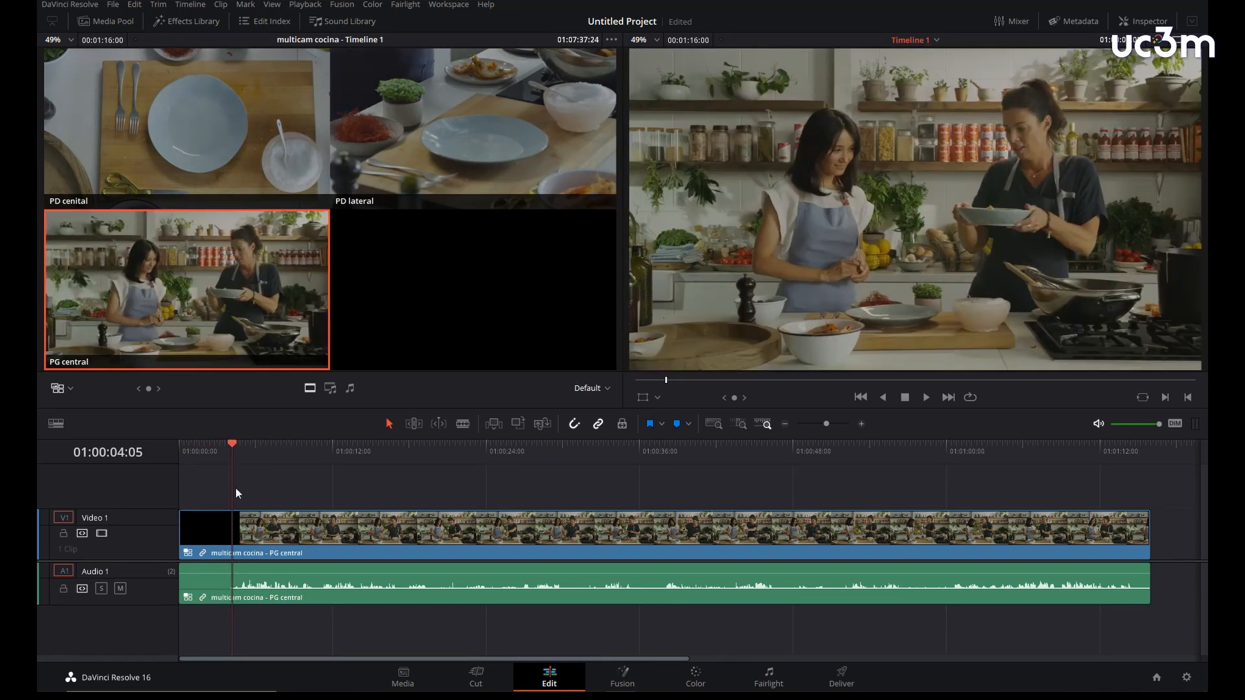
left_click(463, 424)
left_click(243, 534)
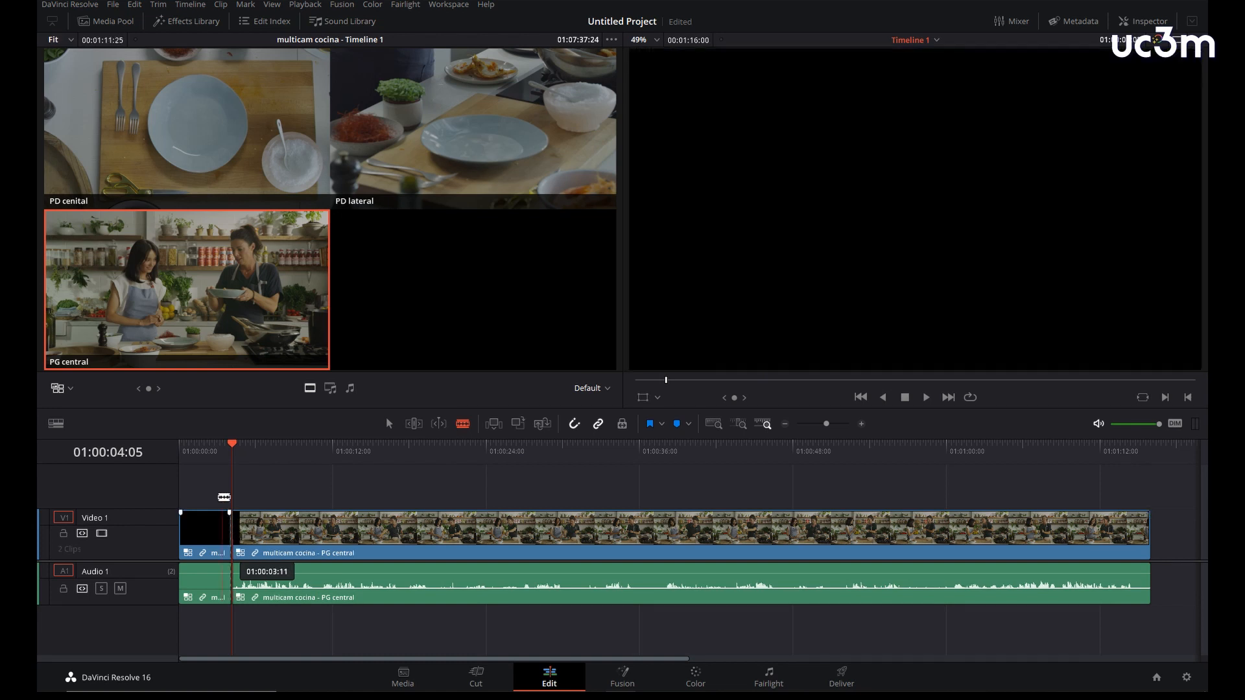
key("Delete")
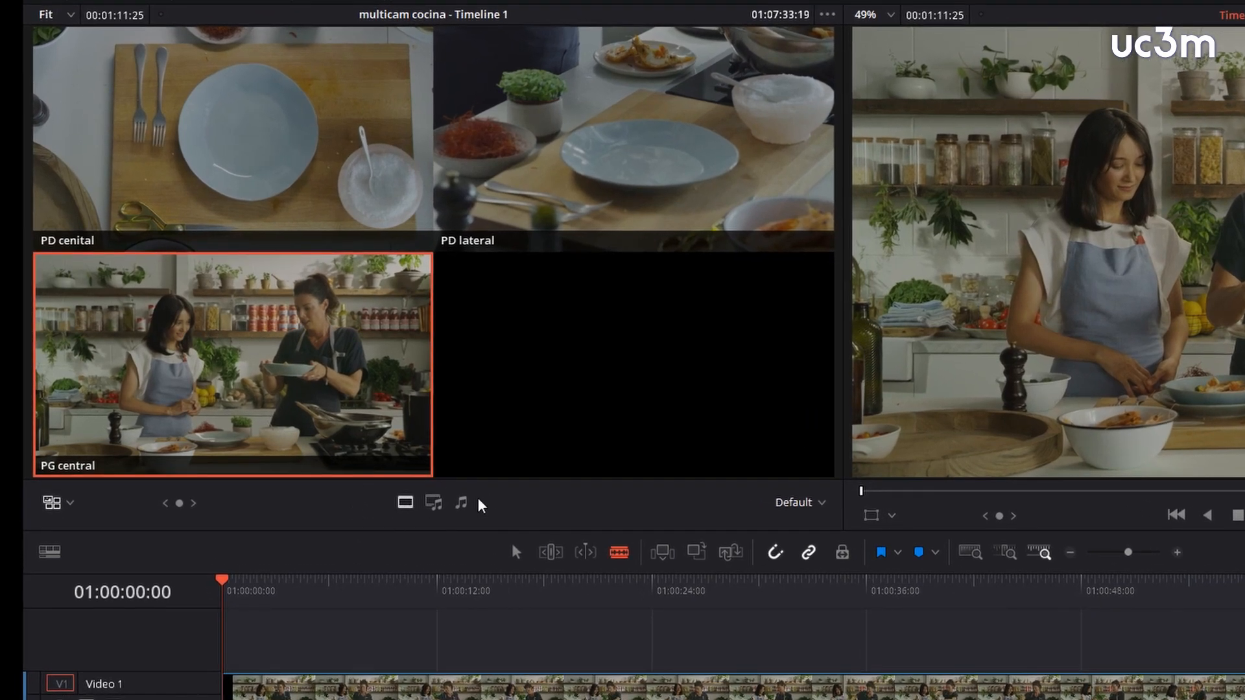
Step: Try the video-and-audio and audio-only multicam switching modes, finishing with switching set to video only
left_click(434, 504)
left_click(466, 507)
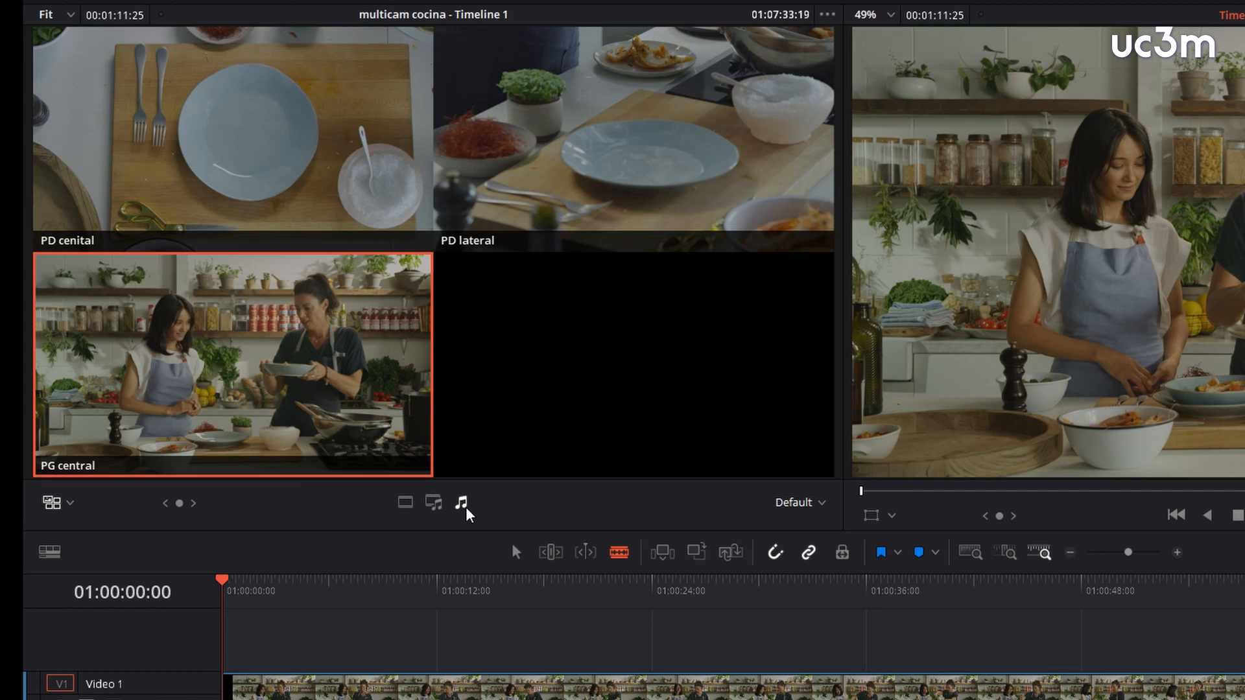
left_click(409, 509)
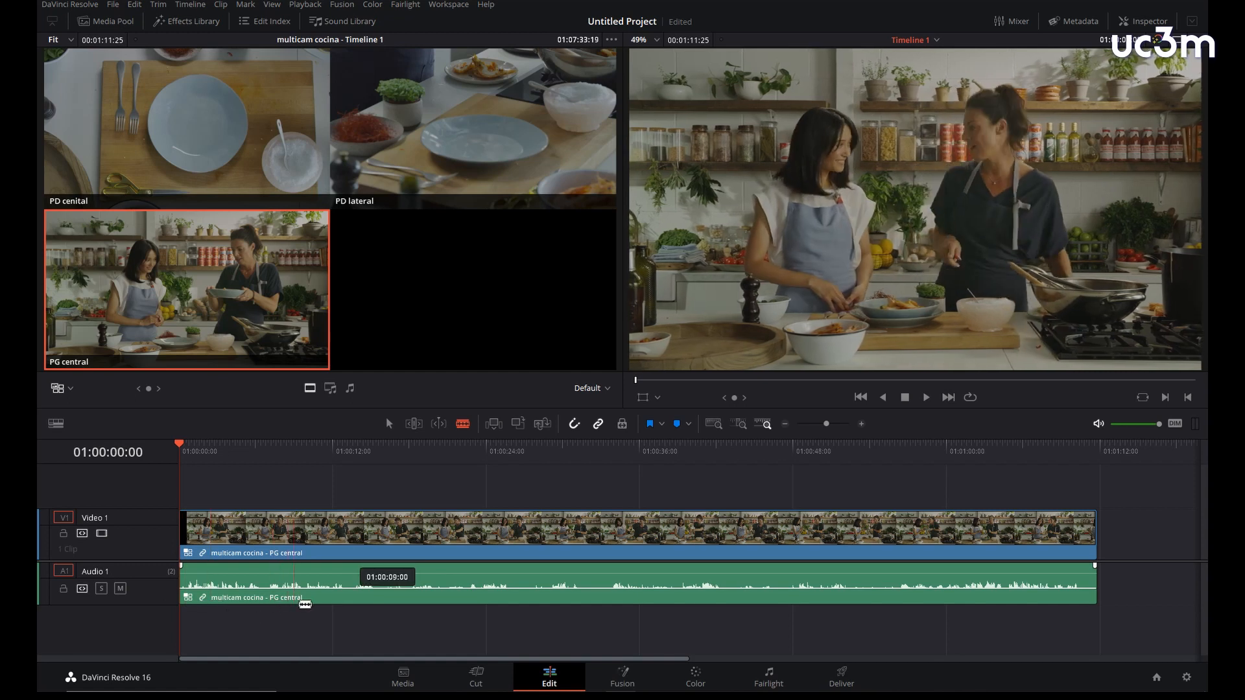
Step: Review the trimmed timeline from its start and cut the video to the PD lateral angle at 01:00:00:19
left_click(176, 446)
left_click_drag(182, 447, 803, 486)
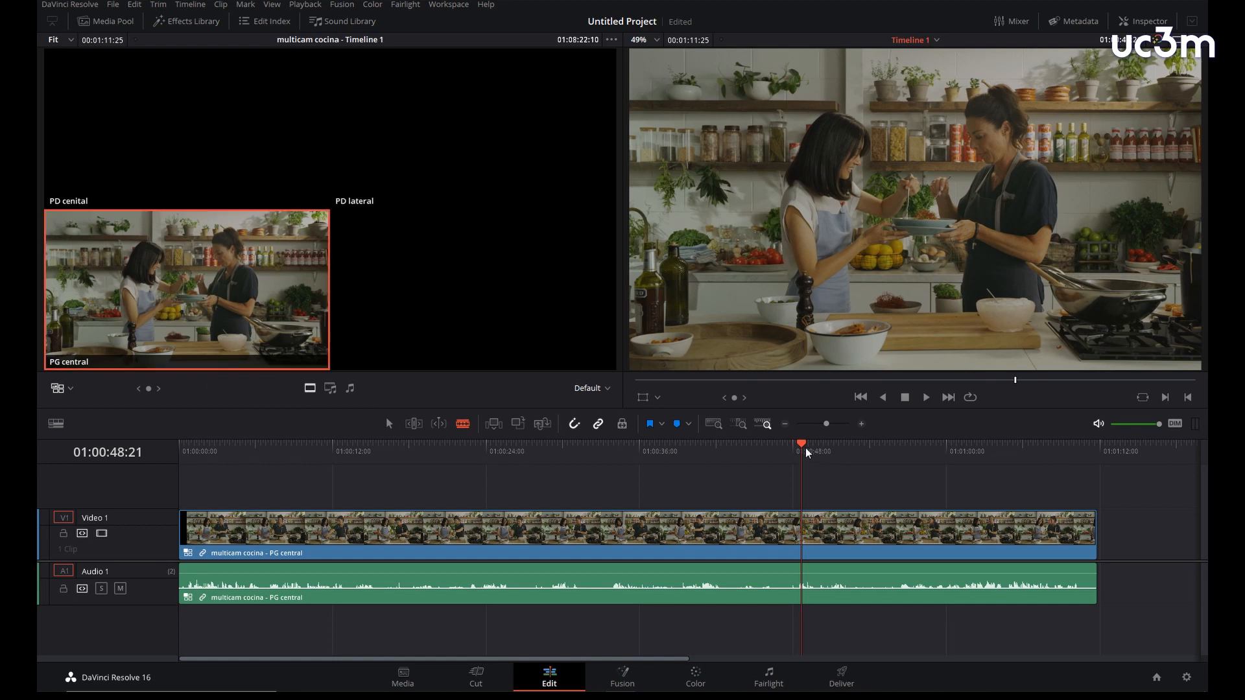
left_click_drag(805, 453, 174, 489)
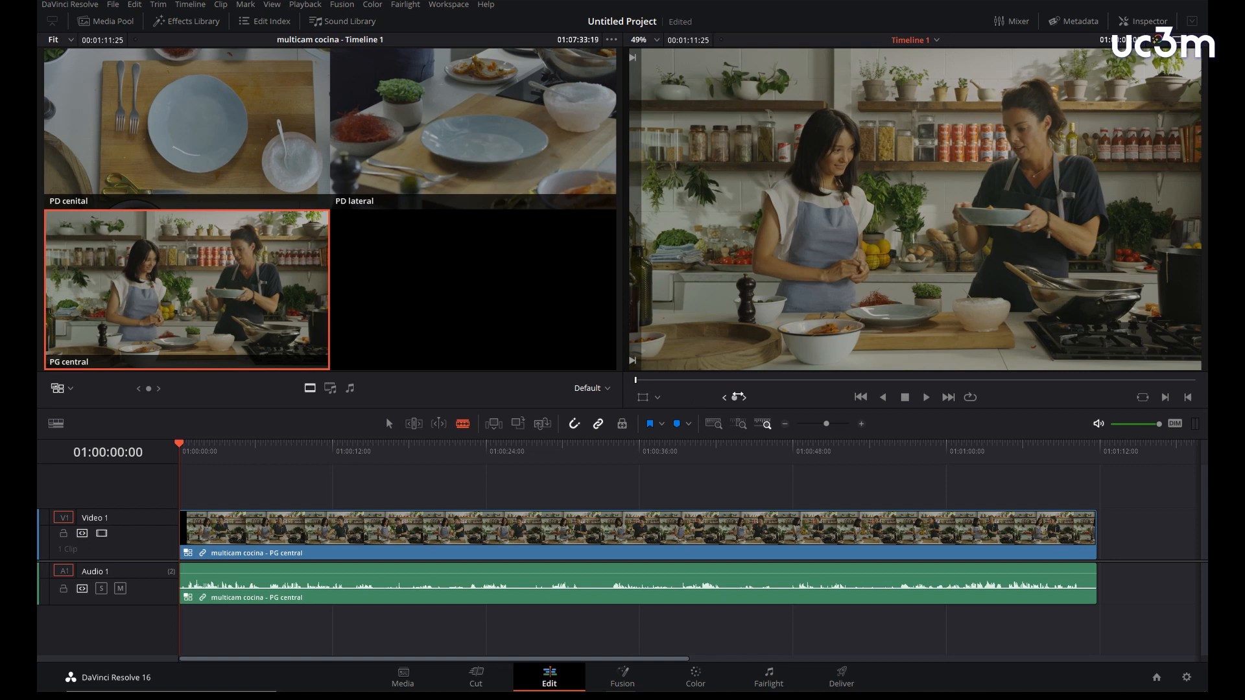
key("space")
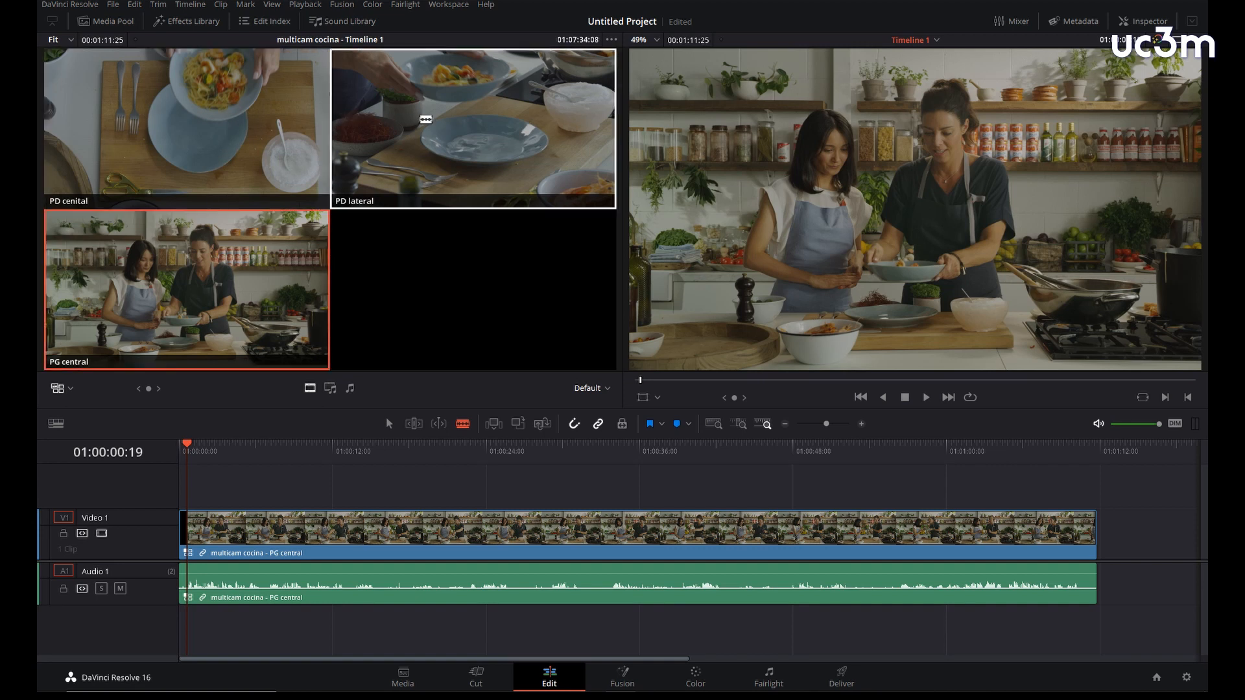
left_click(424, 120)
Step: Play back the first cut and cut the video to the PG central angle at 01:00:01:26
left_click(204, 448)
left_click_drag(204, 447, 175, 448)
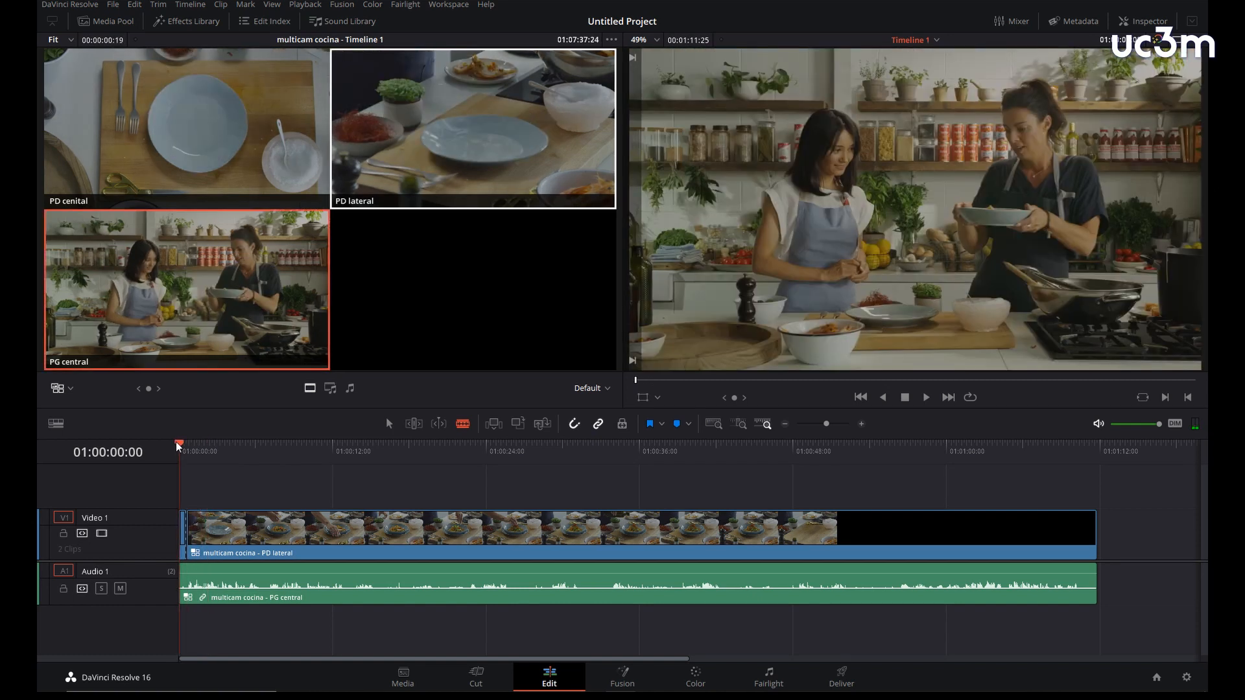
key("space")
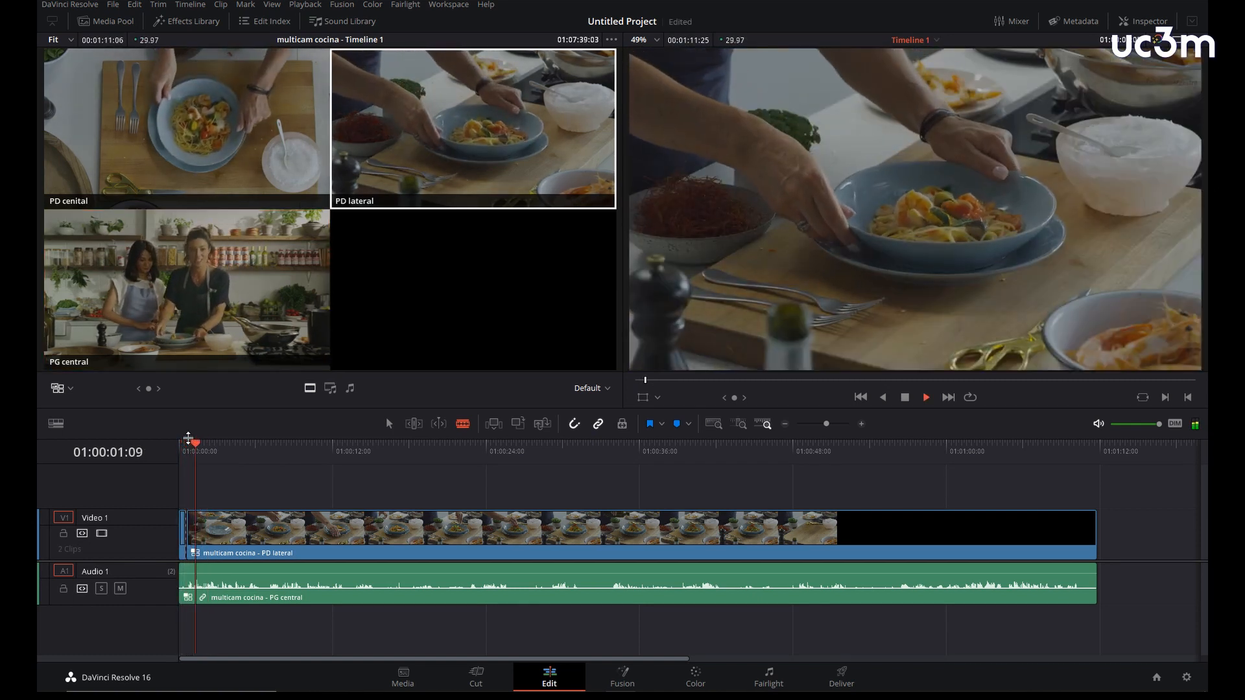
key("space")
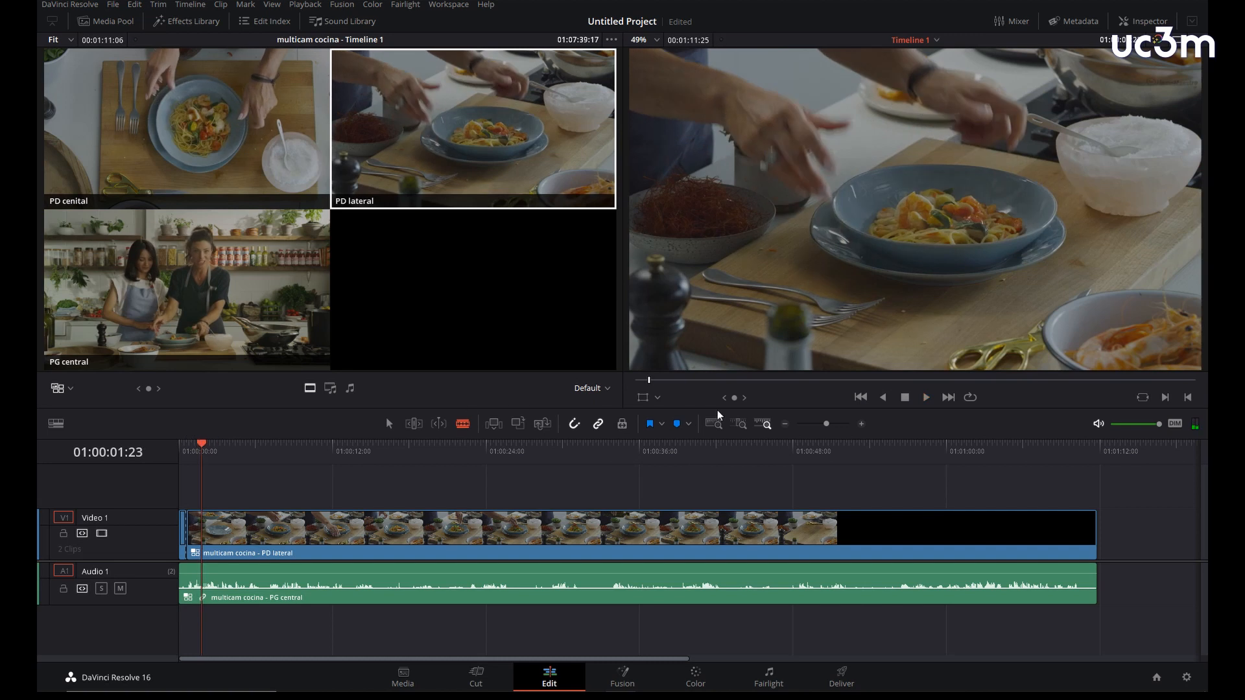
left_click_drag(751, 399, 758, 399)
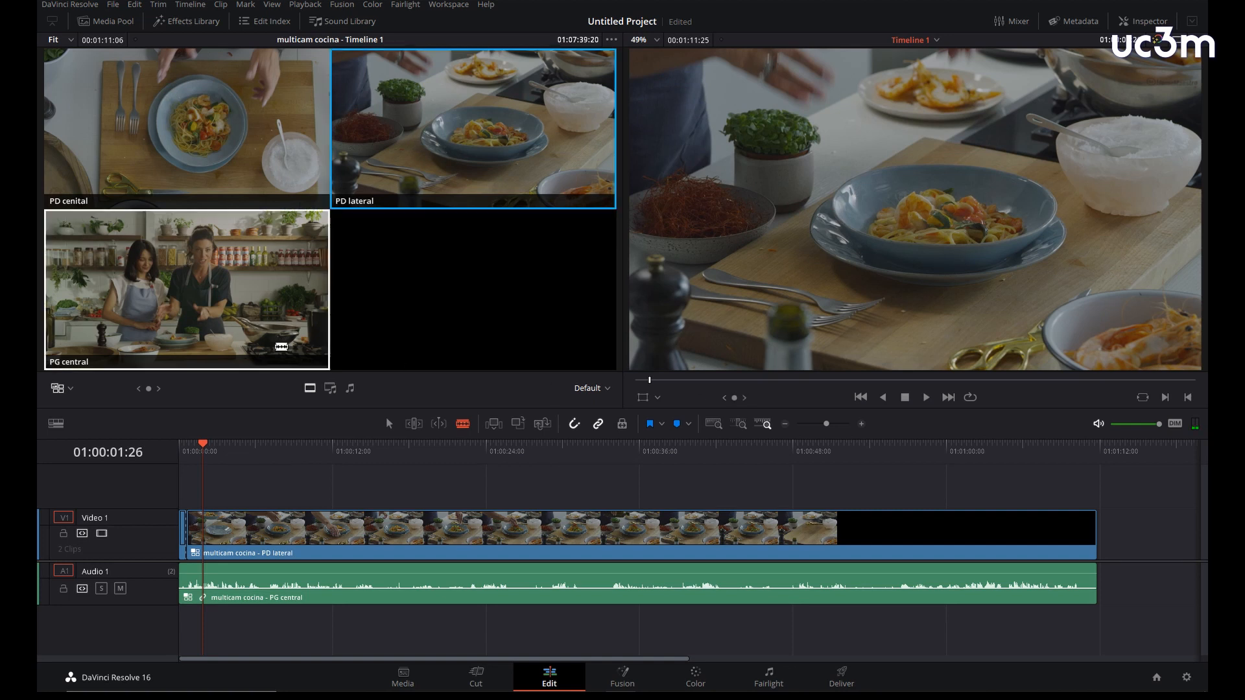
left_click(221, 310)
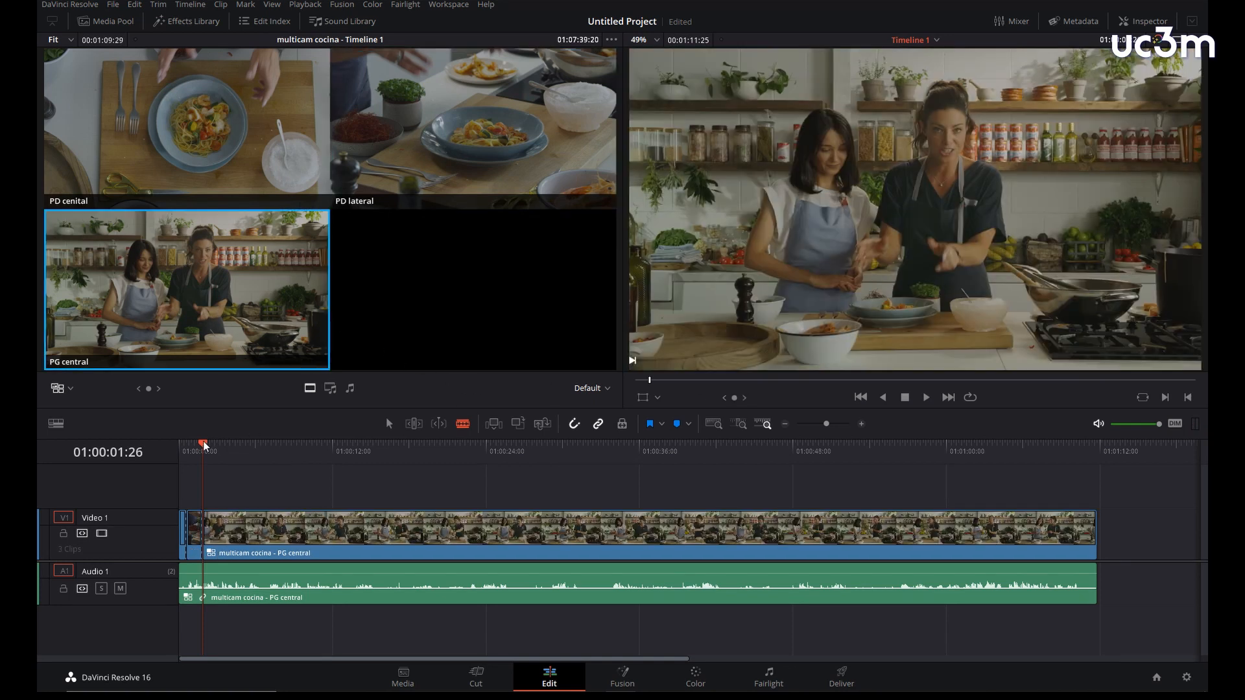
Step: Cut the video to the PD cenital angle at 01:00:05:00
mouse_move(208, 448)
left_mouse_down()
mouse_move(186, 447)
mouse_move(203, 448)
left_mouse_up()
mouse_move(733, 398)
left_mouse_down()
mouse_move(746, 398)
mouse_move(733, 398)
left_mouse_up()
left_click(219, 105)
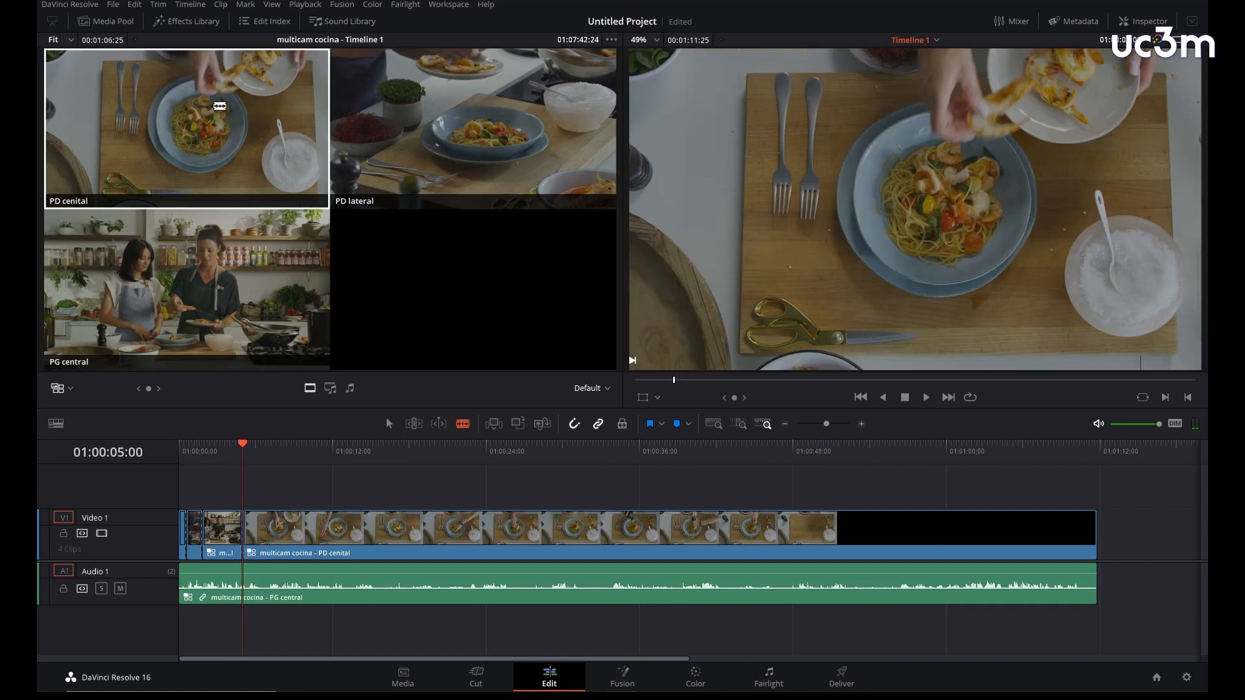
Step: Turn off timeline snapping and cut the video back to the PG central angle at 01:00:07:15
left_click_drag(239, 446, 235, 446)
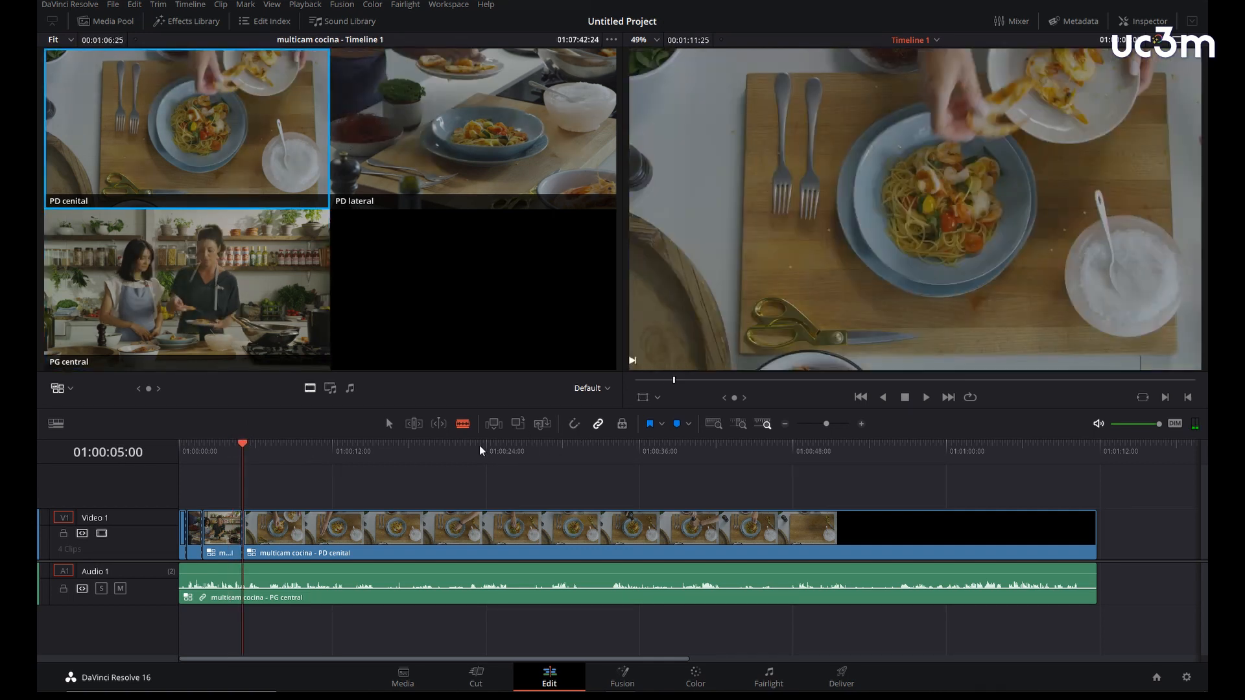
left_click(243, 447)
left_click_drag(244, 452, 275, 447)
left_click(190, 296)
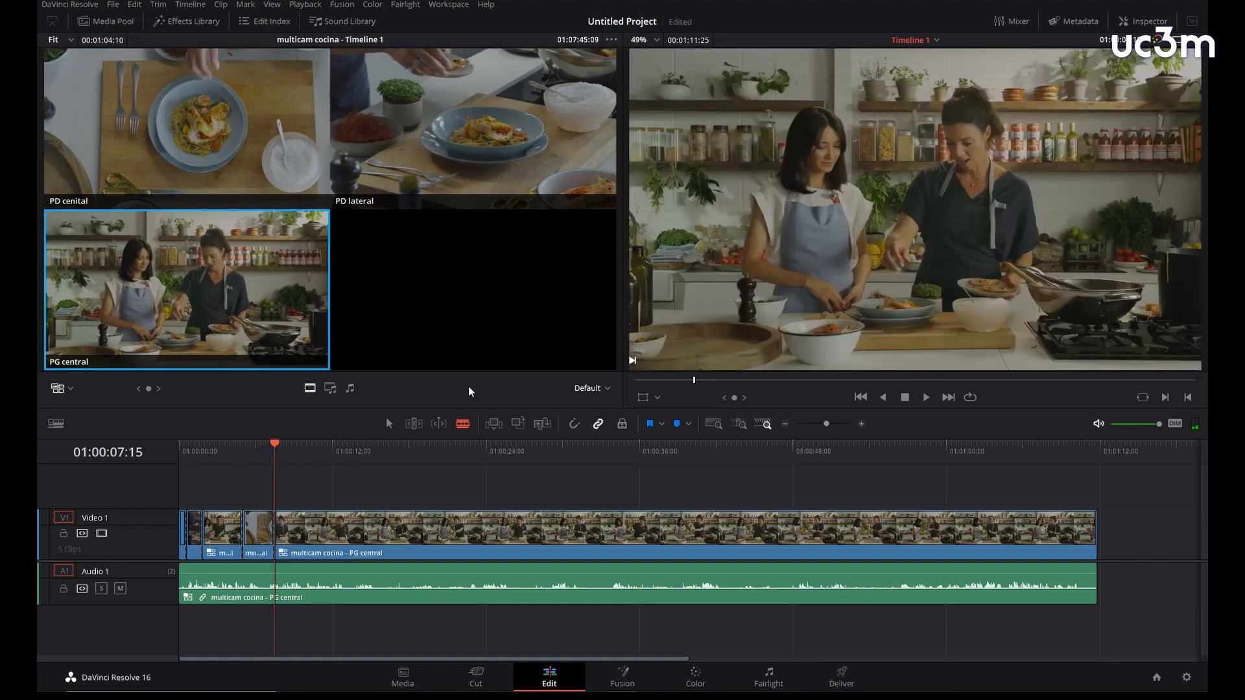
Step: Play forwards and backwards across the cut at 01:00:07:15 to check the change from PD cenital to PG central
mouse_move(272, 448)
left_mouse_down()
mouse_move(258, 448)
mouse_move(274, 452)
left_mouse_up()
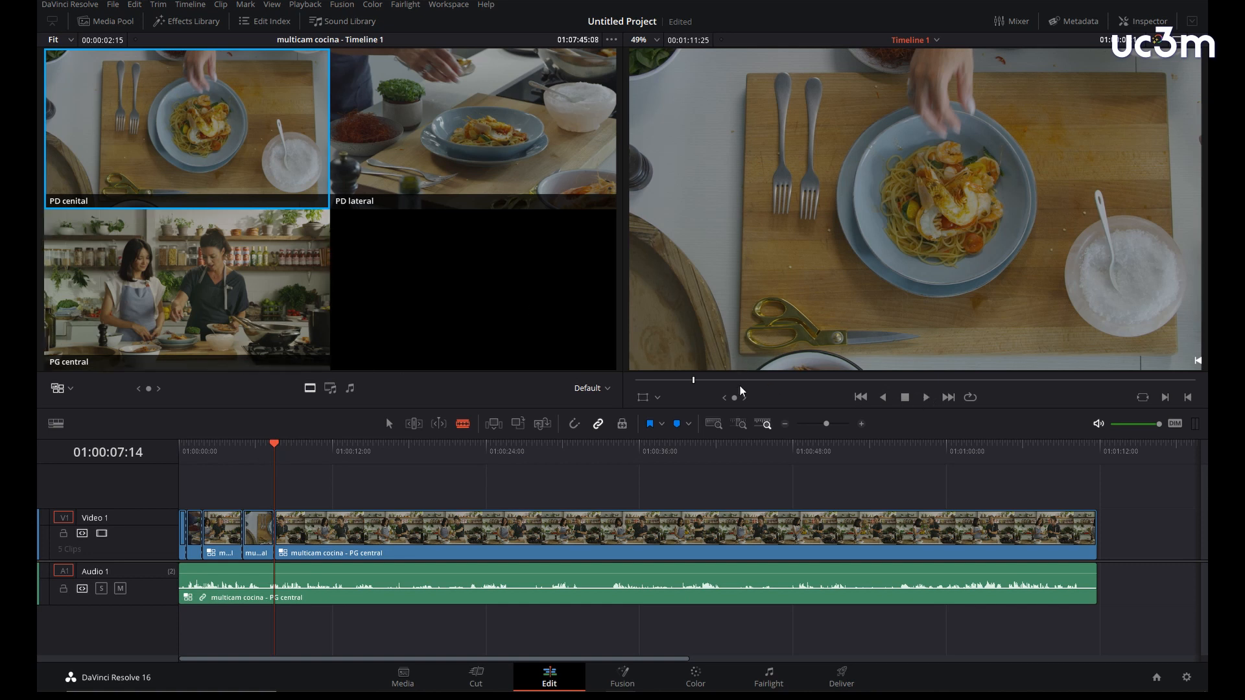
key("space")
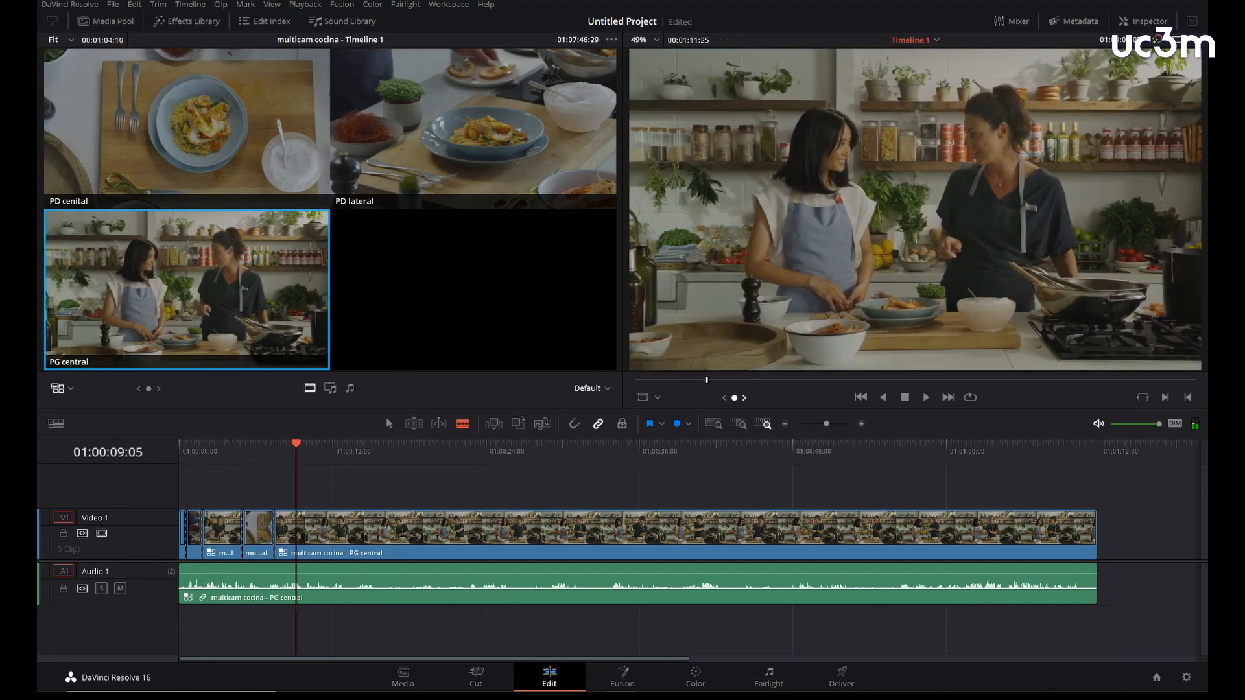
key("j")
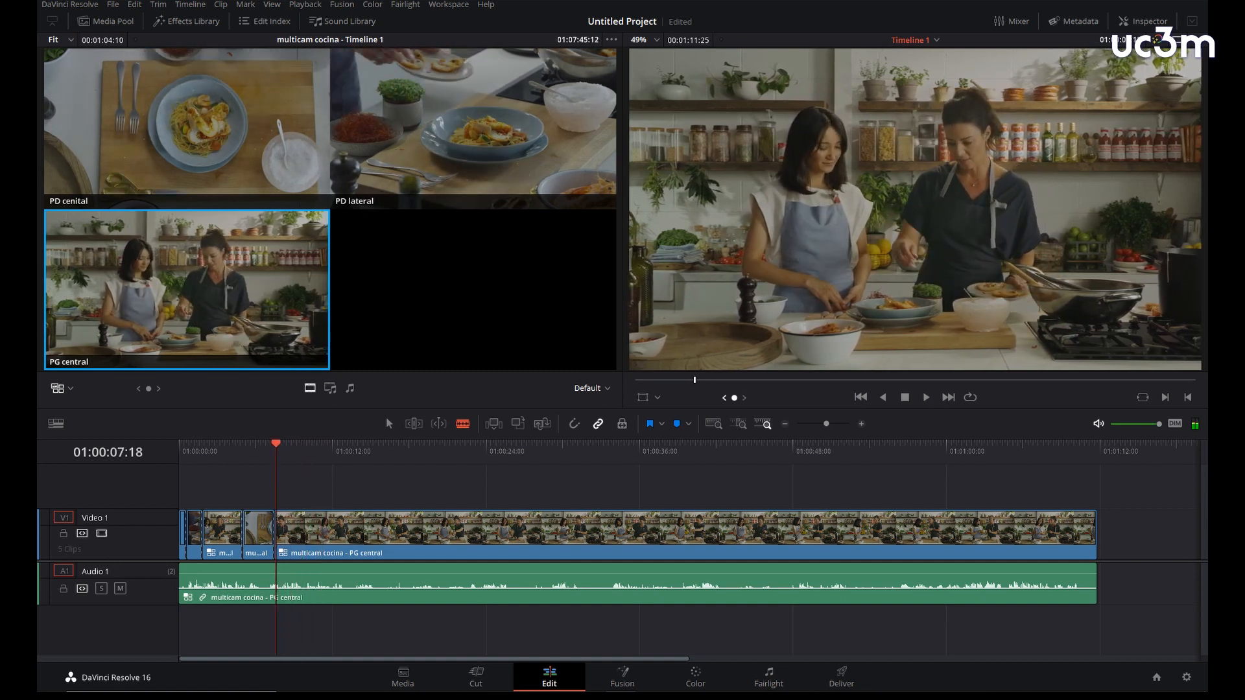
key("k")
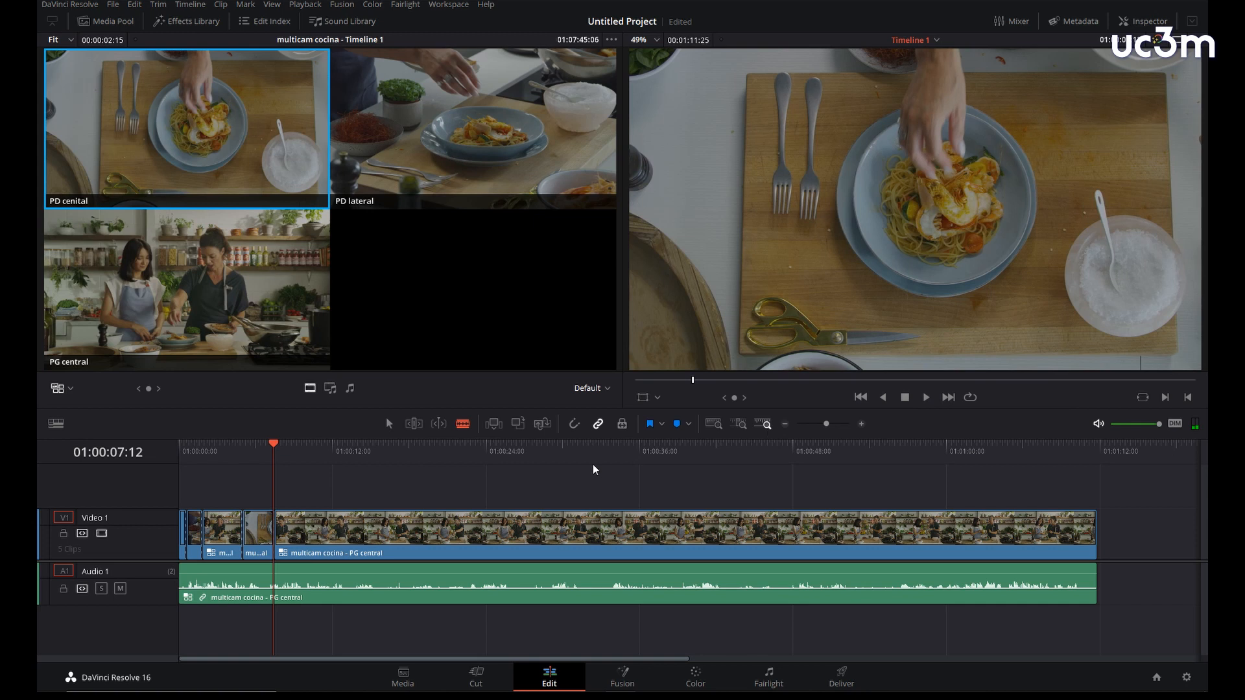
Step: Play the timeline and switch angles live to PD lateral, PD cenital and PG central at about 12, 16 and 20 seconds
left_click(926, 397)
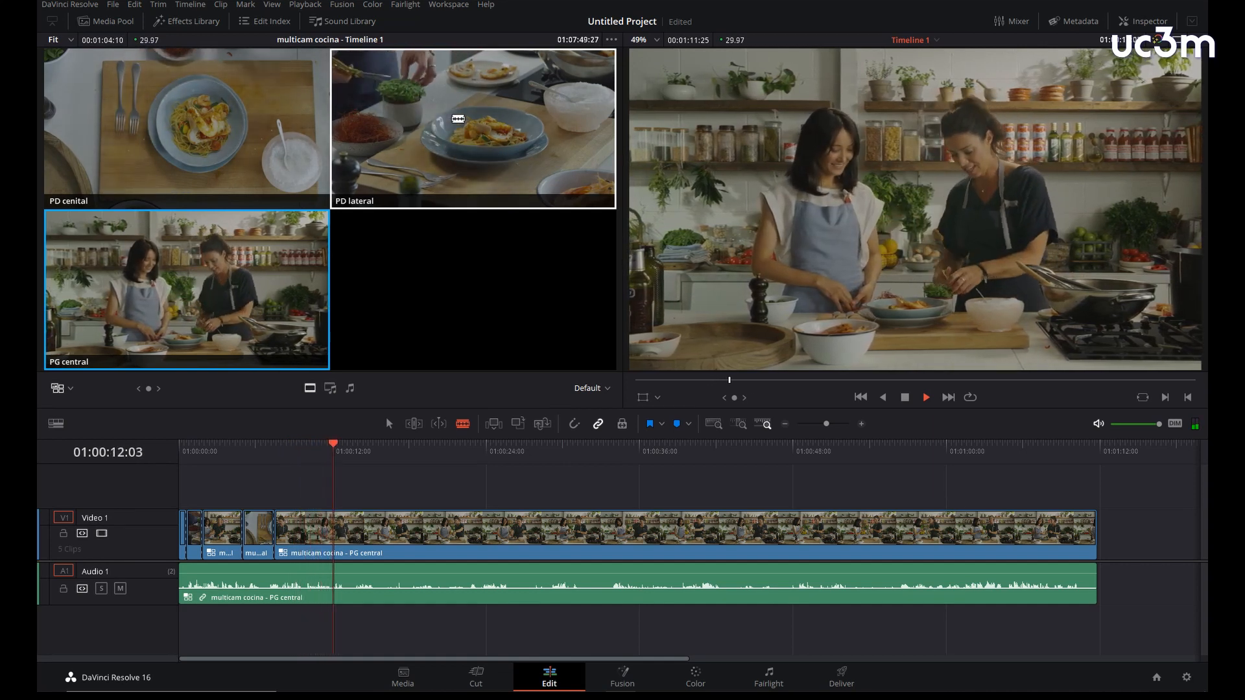
left_click(458, 119)
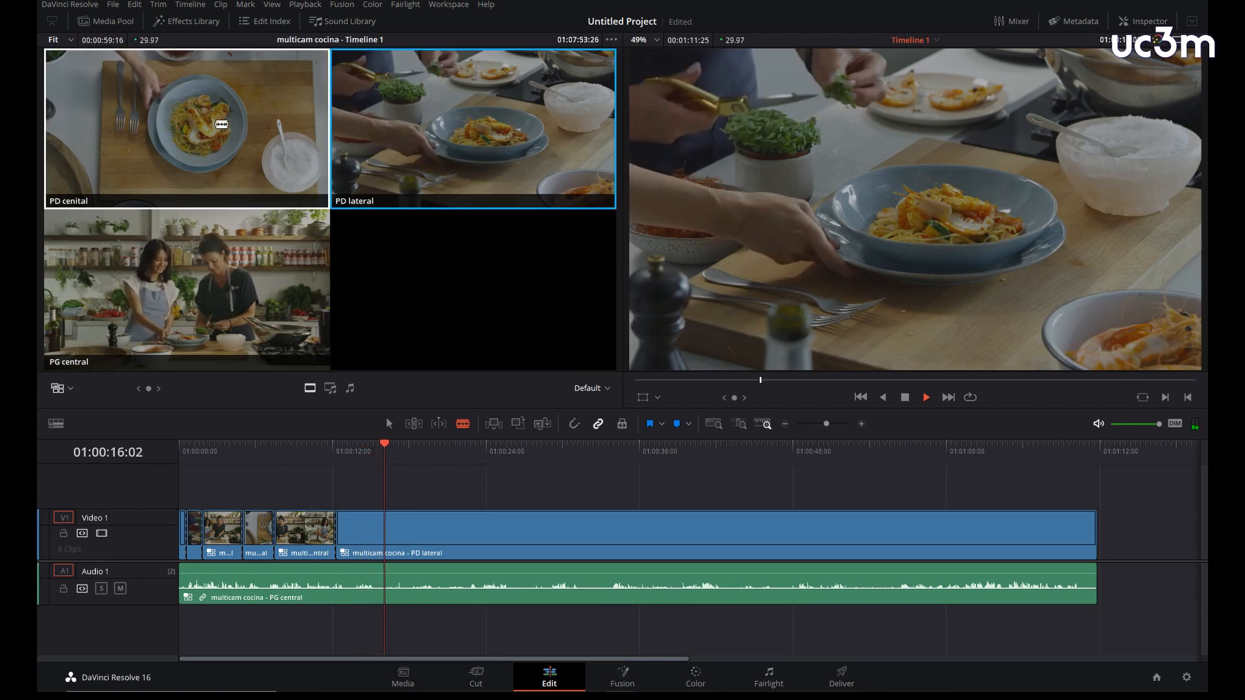
left_click(221, 124)
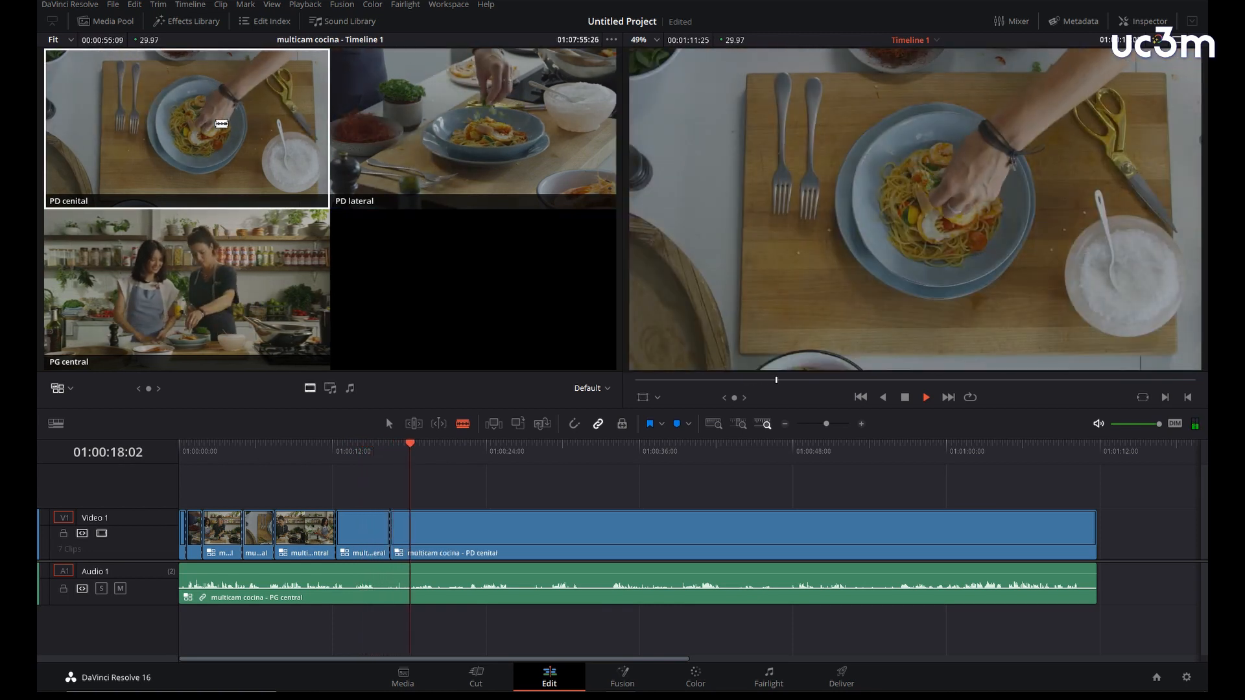
left_click(187, 260)
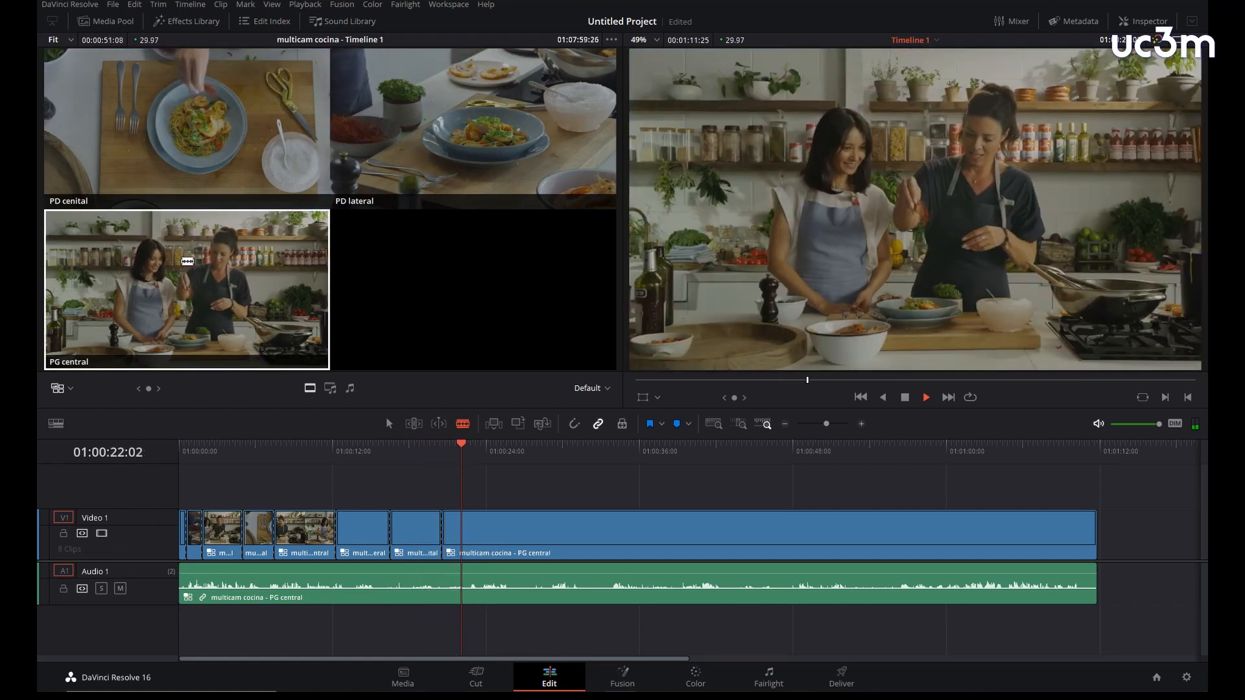
Step: During playback, switch angles live to PD lateral, PG central, PD lateral and PG central at about 24, 26, 31 and 34 seconds
left_click(404, 182)
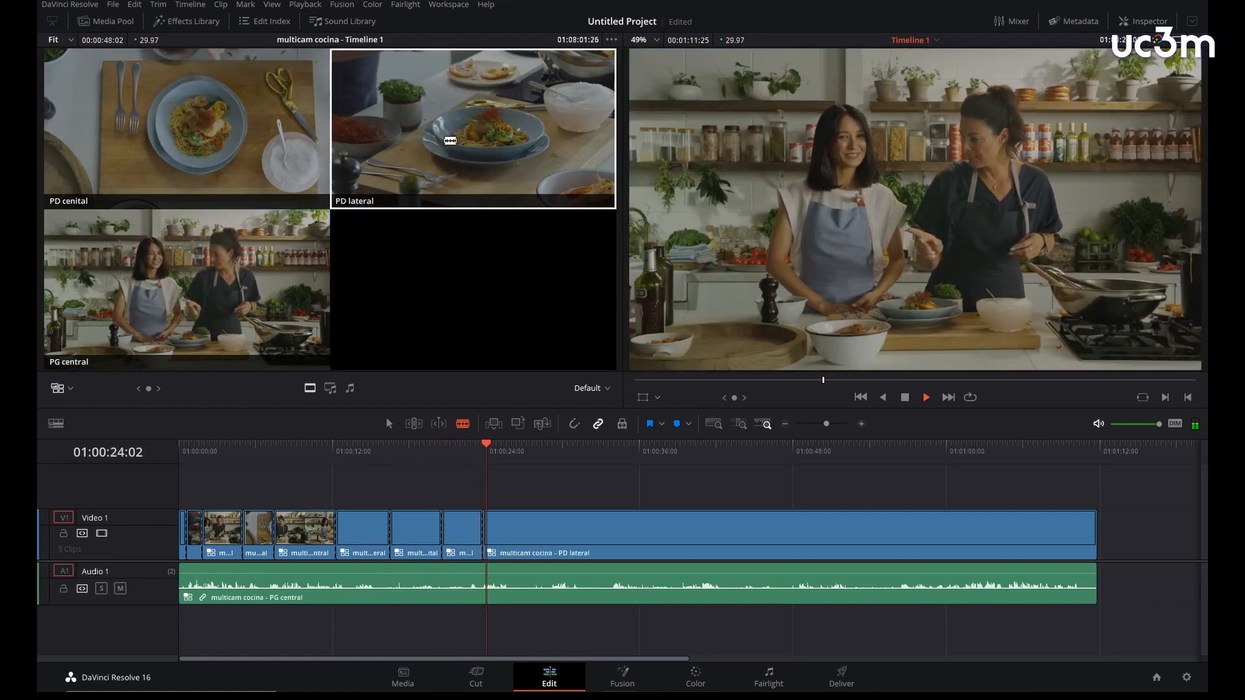
left_click(205, 264)
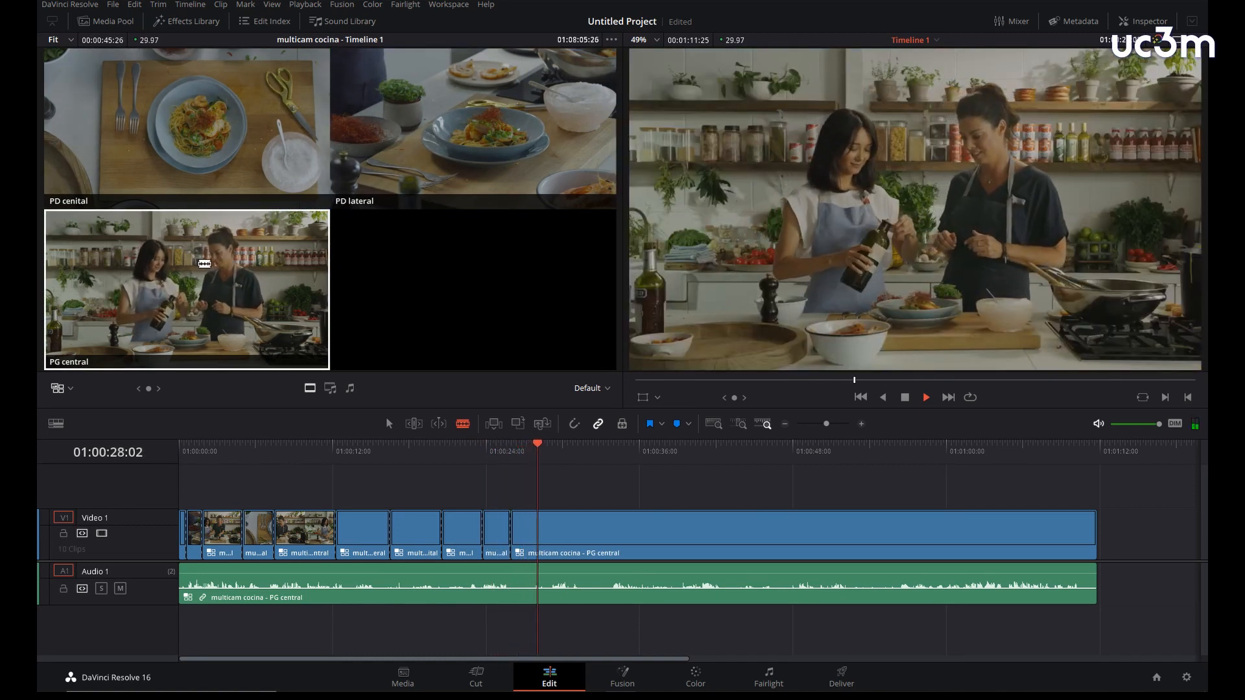
left_click(414, 160)
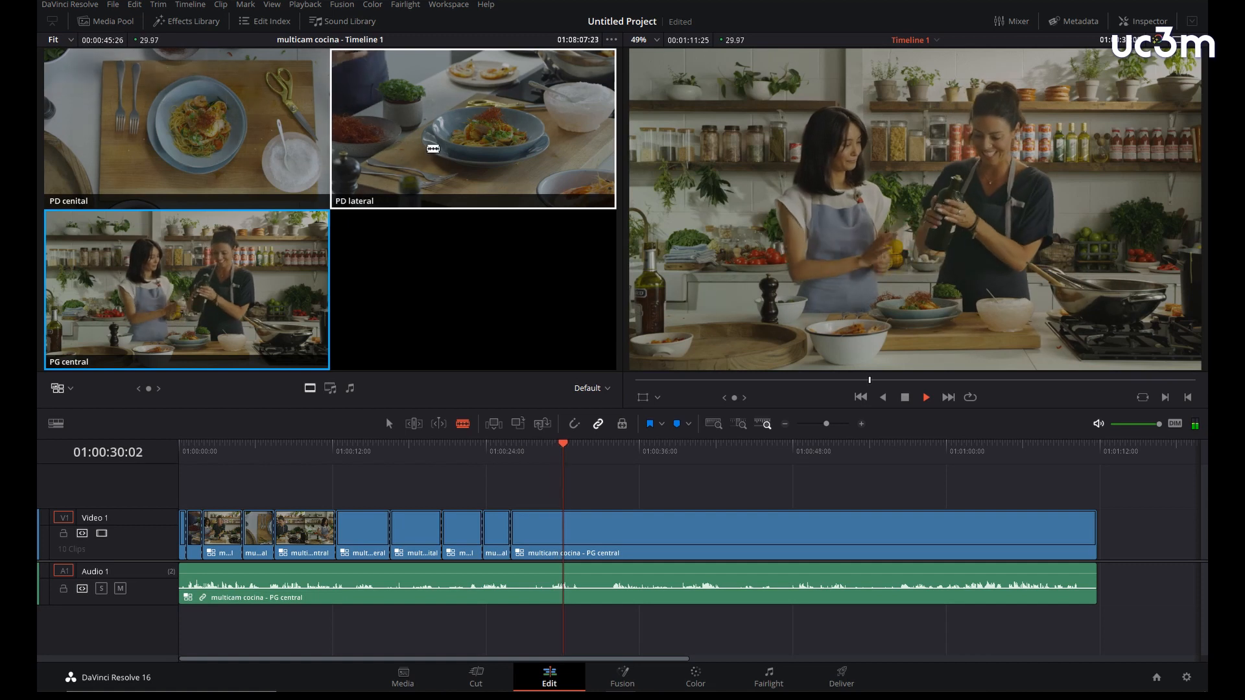
left_click(433, 148)
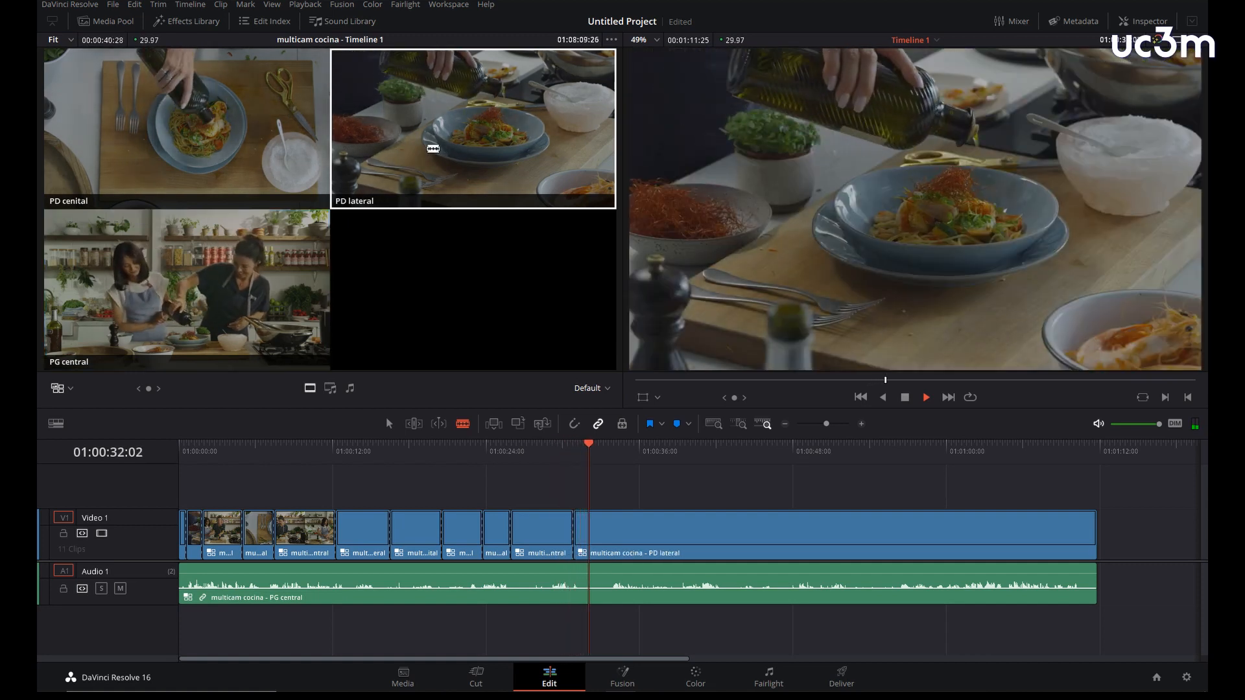
left_click(240, 309)
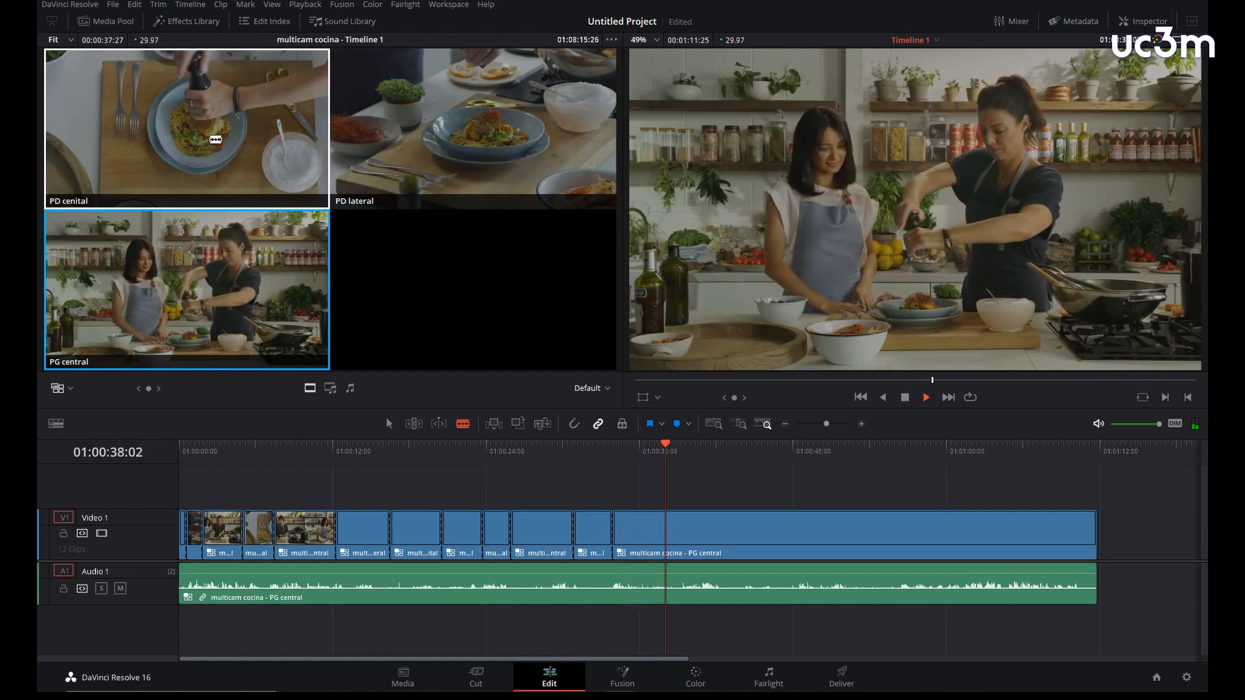
Step: Continue live switching to PD cenital, PG central, PD lateral and PG central at about 38, 41, 43 and 46 seconds, stopping at 01:00:48:22
left_click(215, 140)
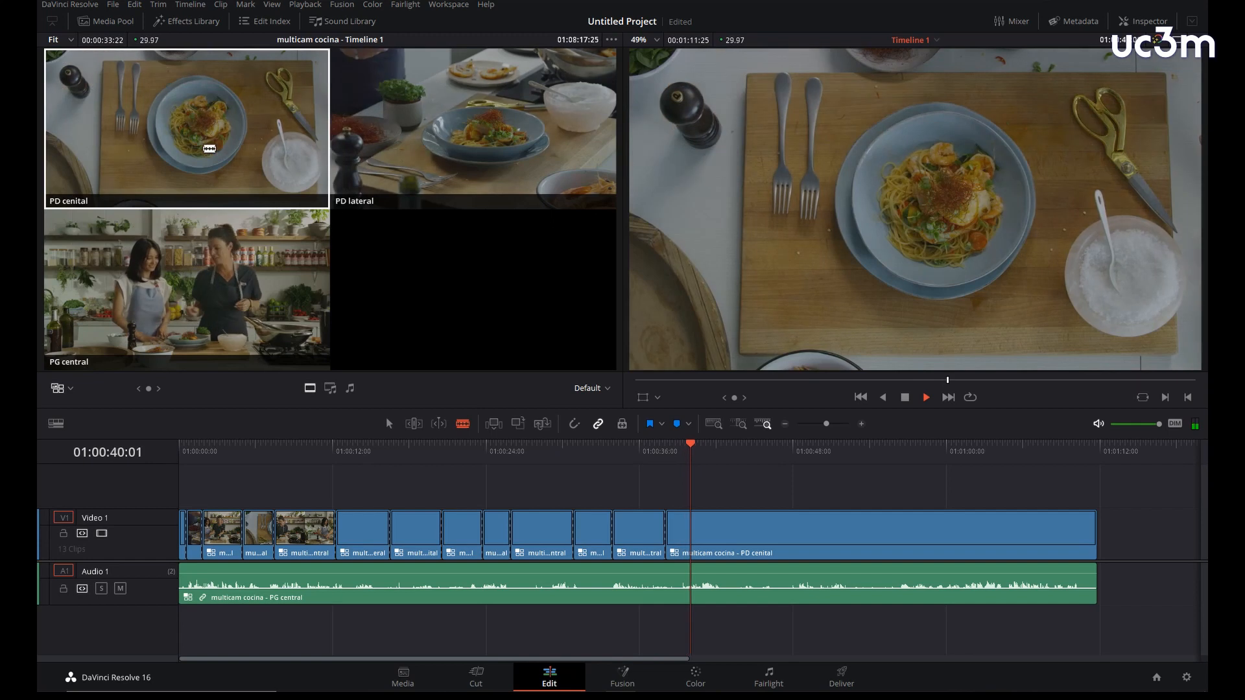
left_click(205, 296)
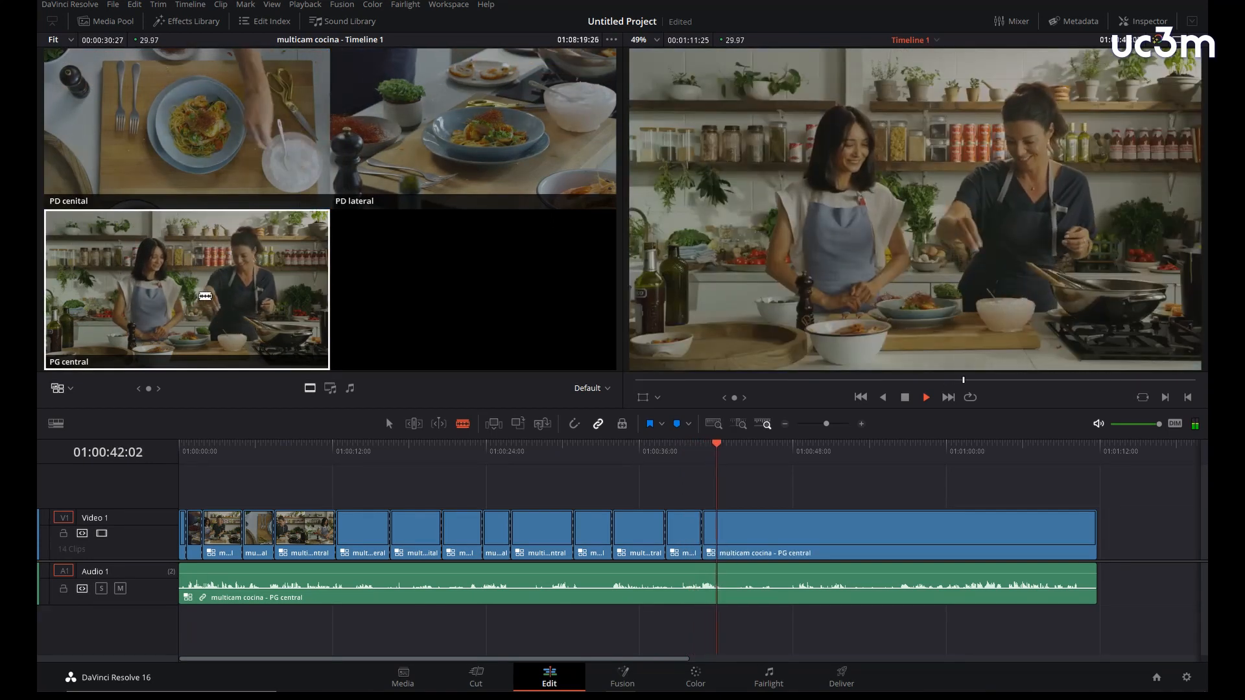
left_click(462, 154)
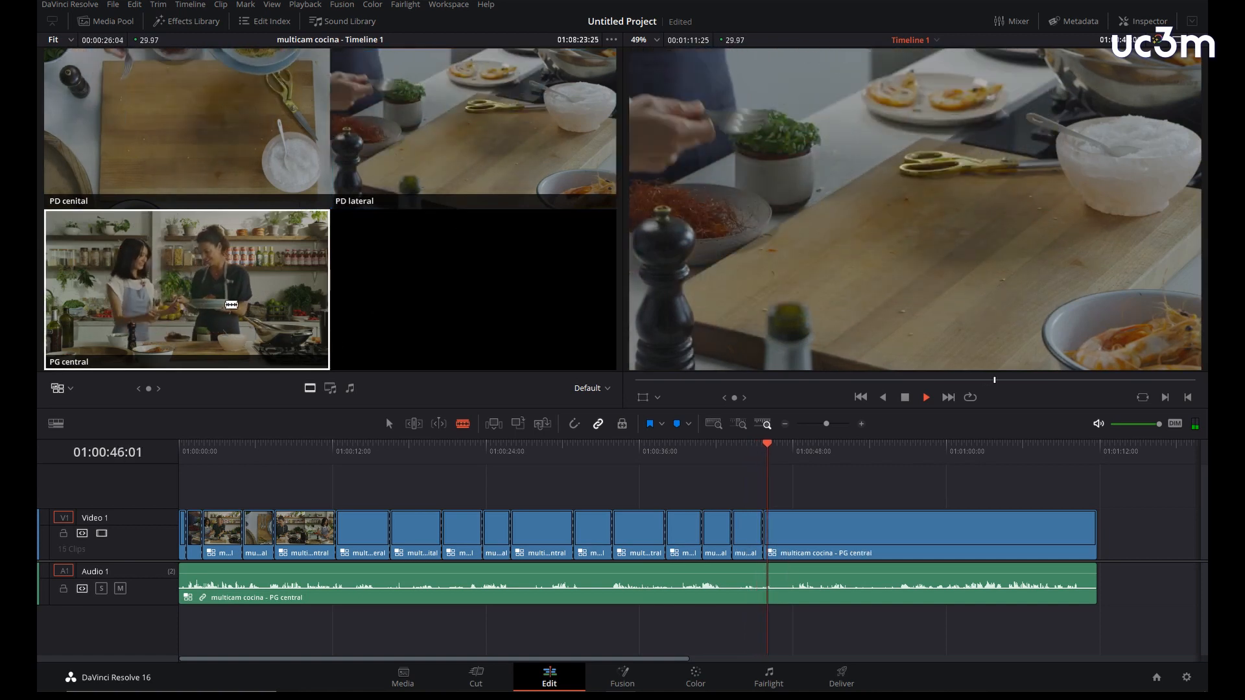
left_click(328, 347)
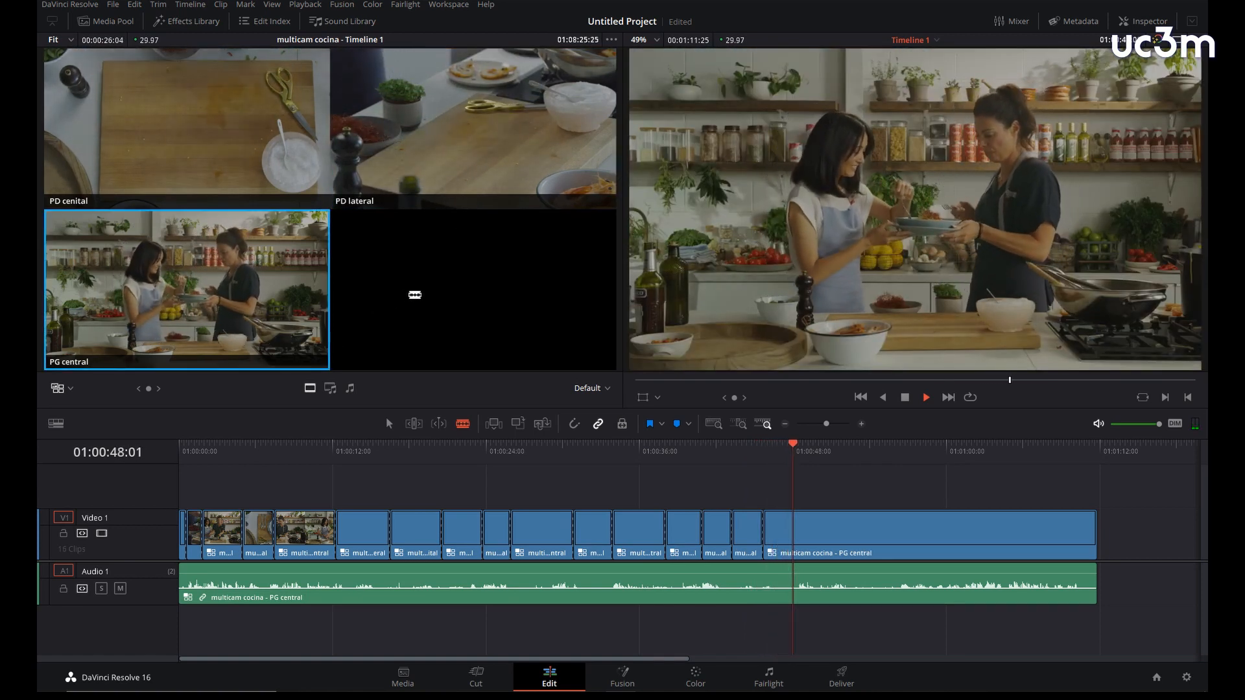
key("space")
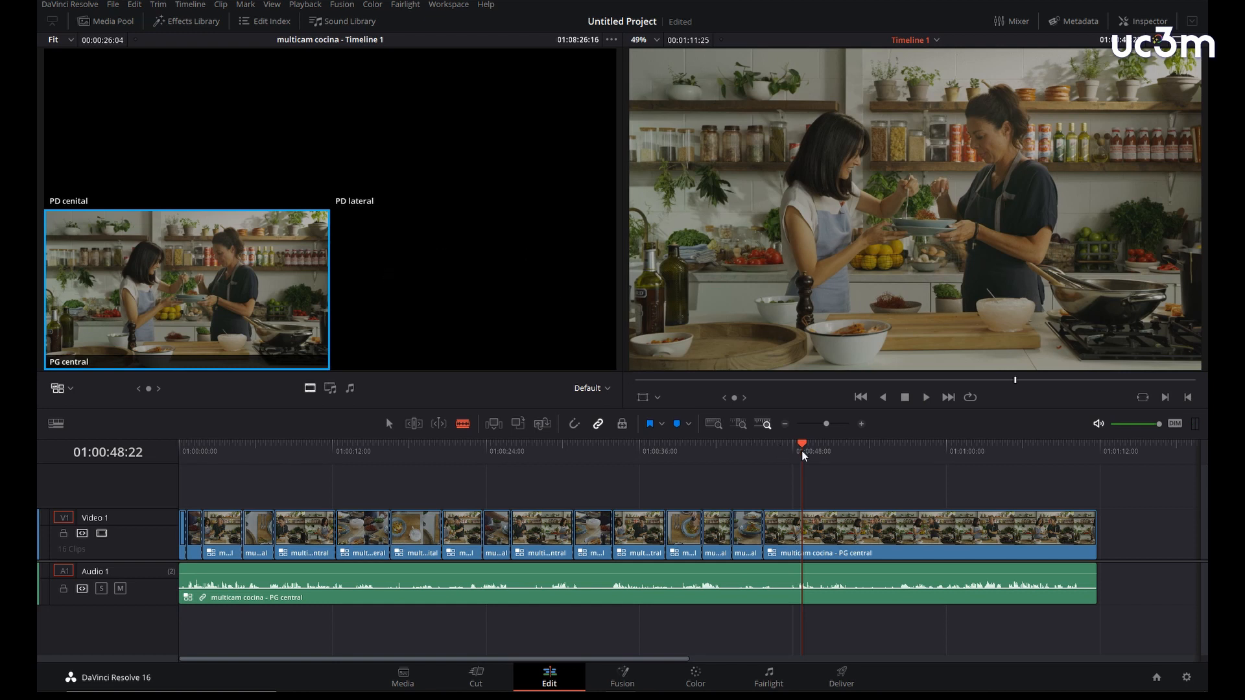
Step: Turn on snapping, roll the PG central to PD lateral cut near 43 seconds back to 01:00:42:16, and play across it
left_click_drag(804, 449, 730, 471)
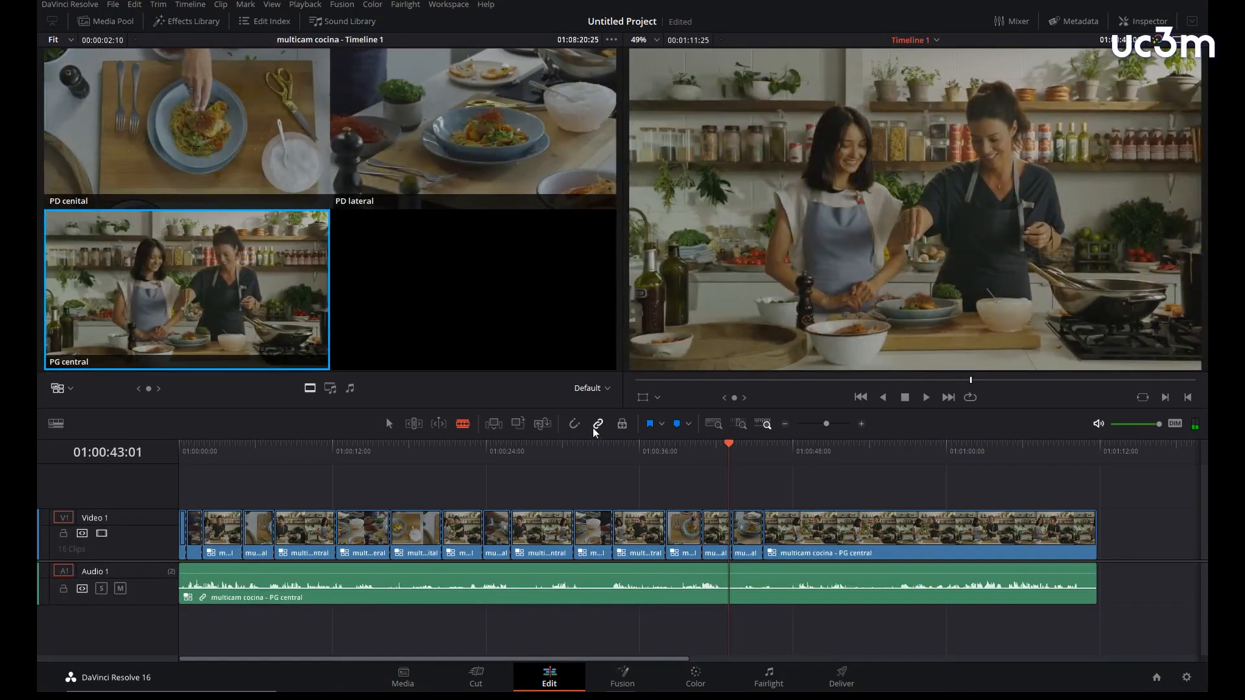
left_click(723, 445)
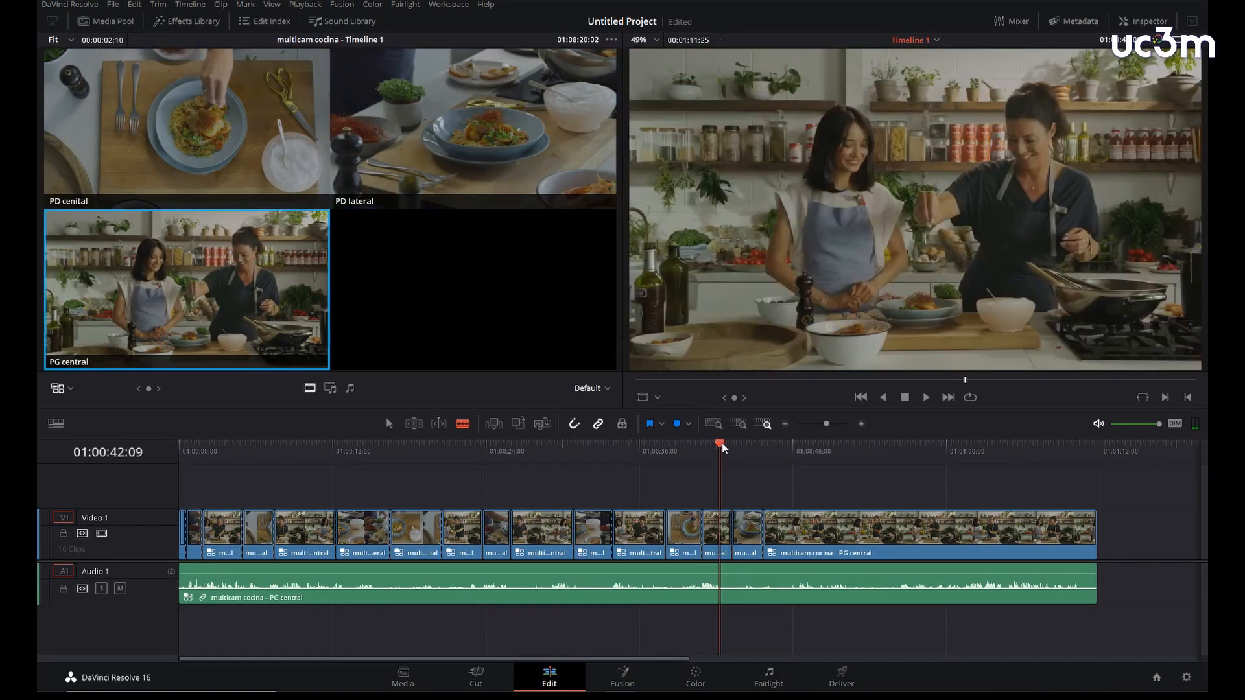
left_click_drag(723, 448, 731, 449)
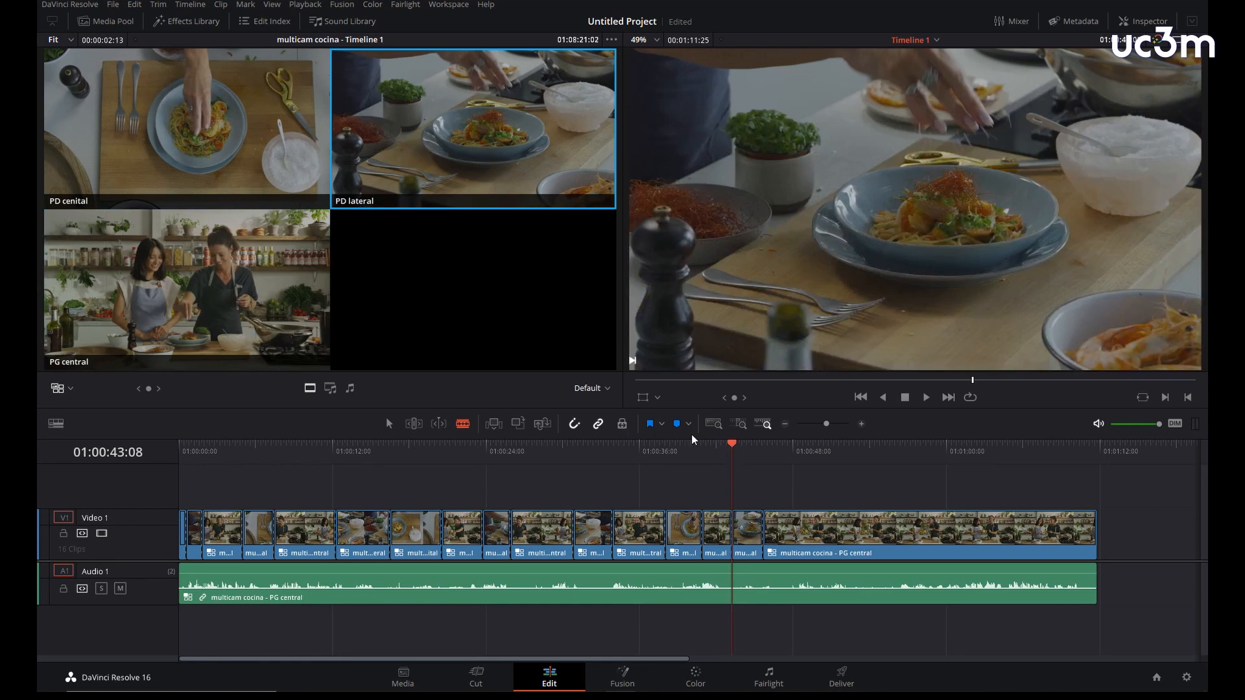
left_click_drag(734, 399, 724, 399)
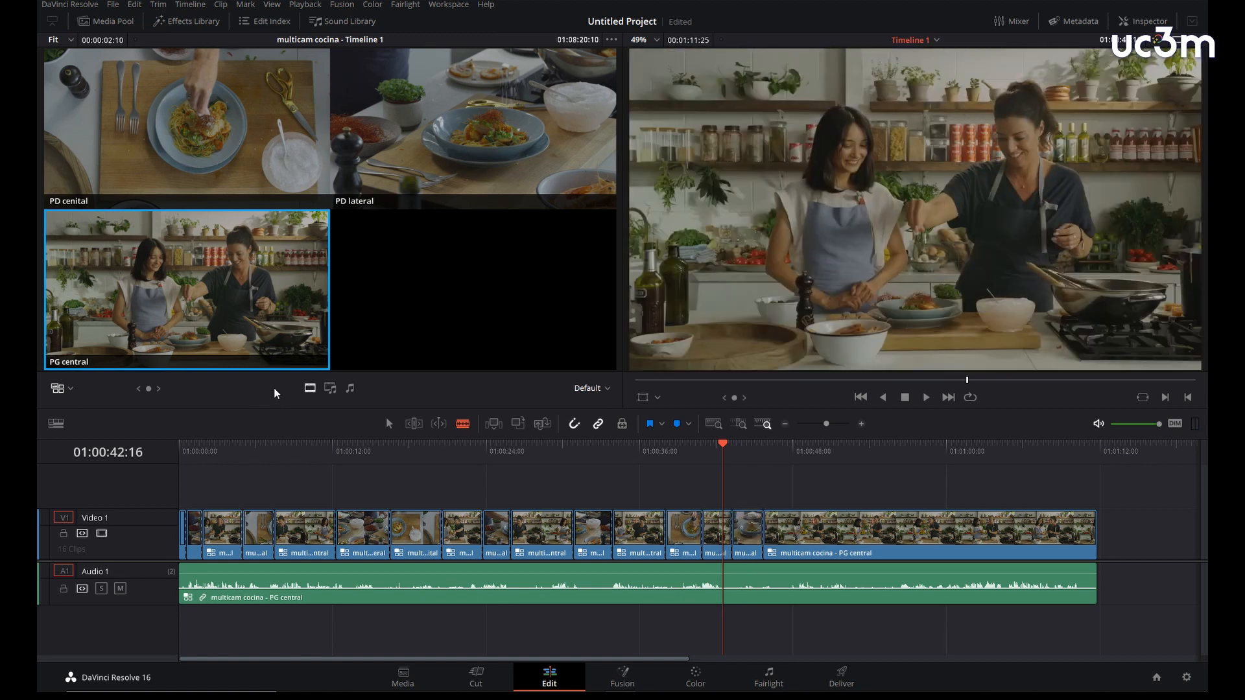
left_click_drag(827, 428, 830, 424)
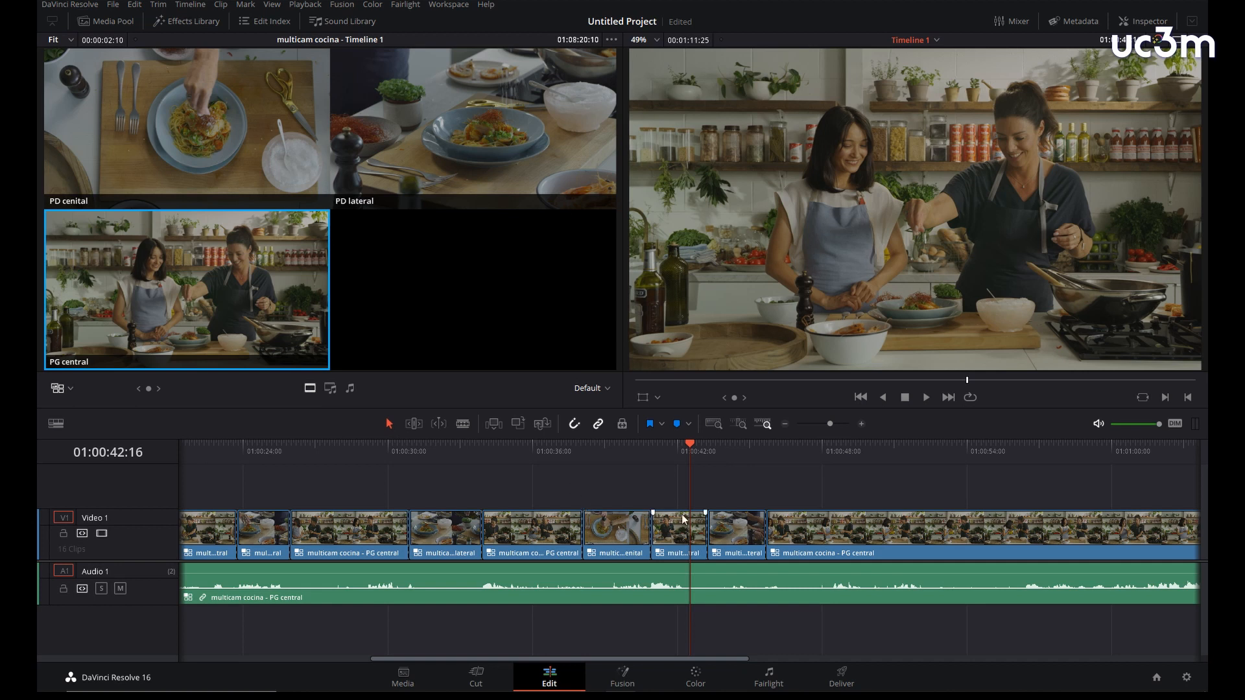
left_click_drag(705, 529, 691, 520)
key("slash")
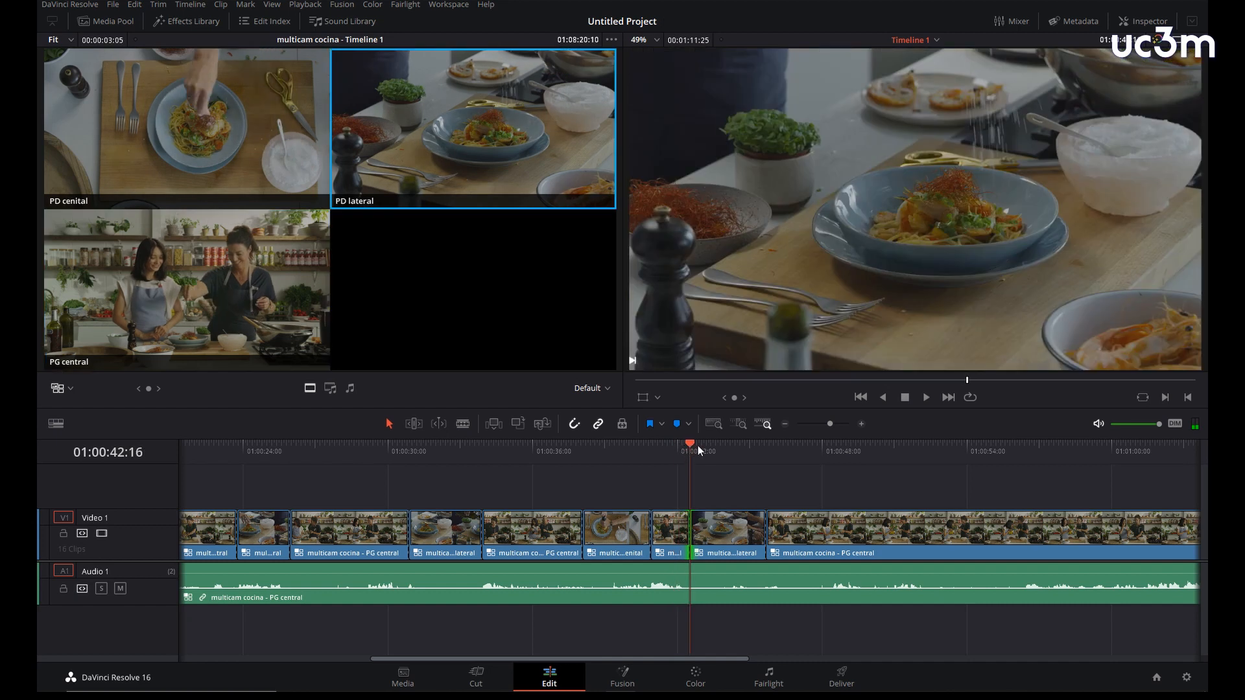
left_click_drag(697, 449, 599, 447)
key("space")
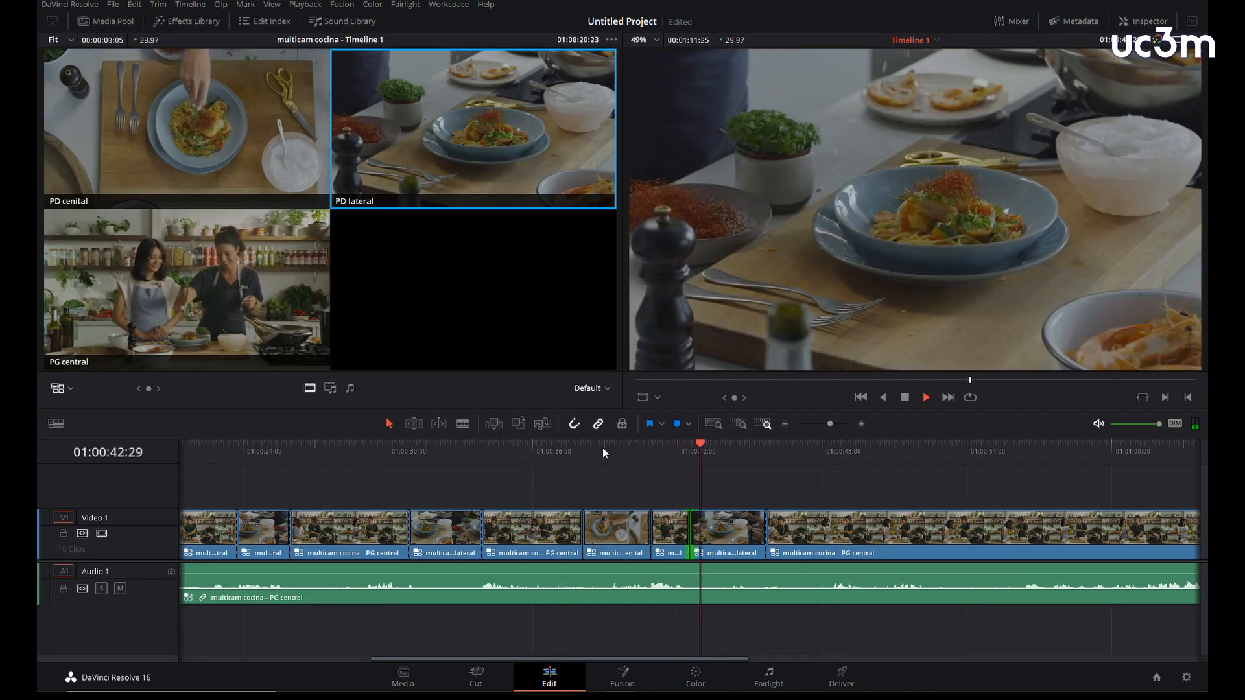
key("space")
Step: Roll the cut from PD cenital back to PG central to 01:00:39:04 and play across it
left_click_drag(730, 442, 593, 443)
key("space")
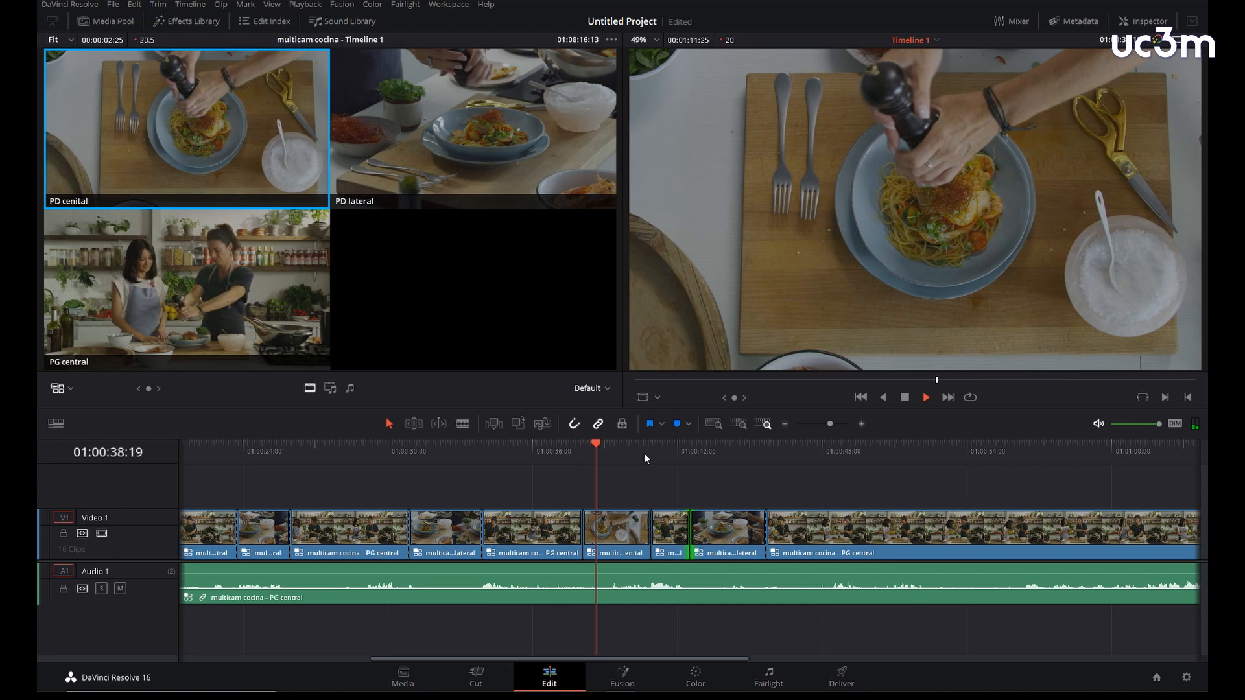
key("space")
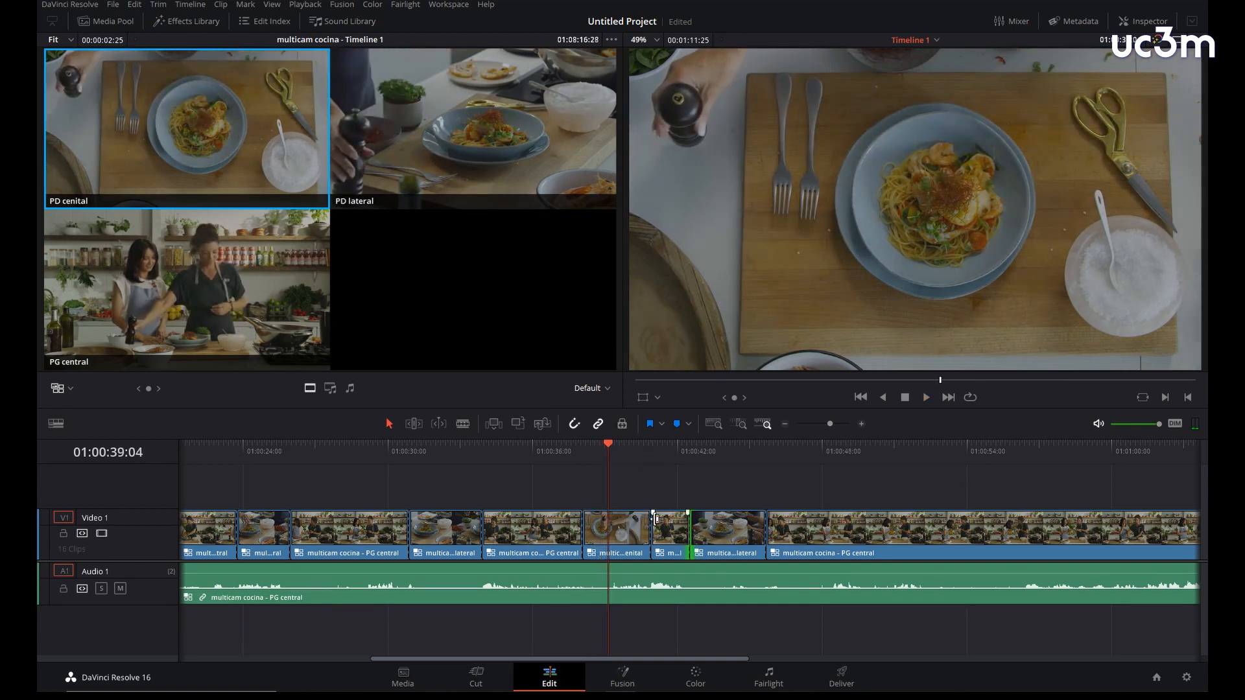
left_click_drag(650, 521, 607, 521)
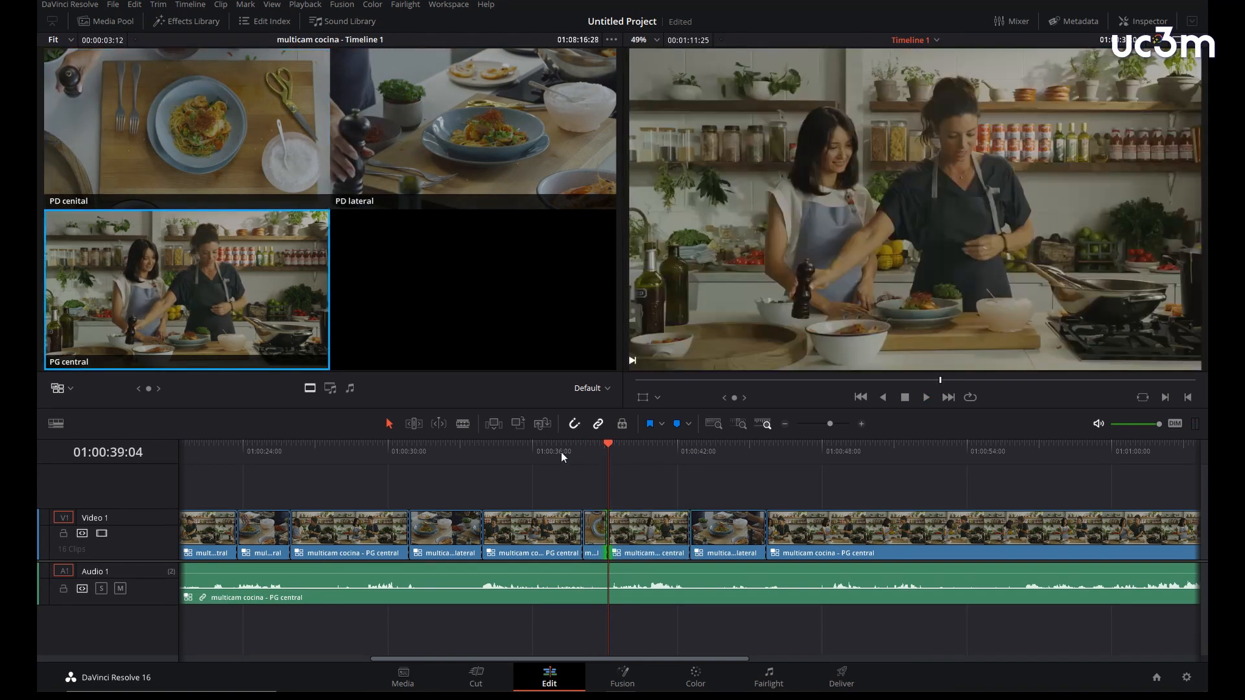
left_click(569, 448)
key("space")
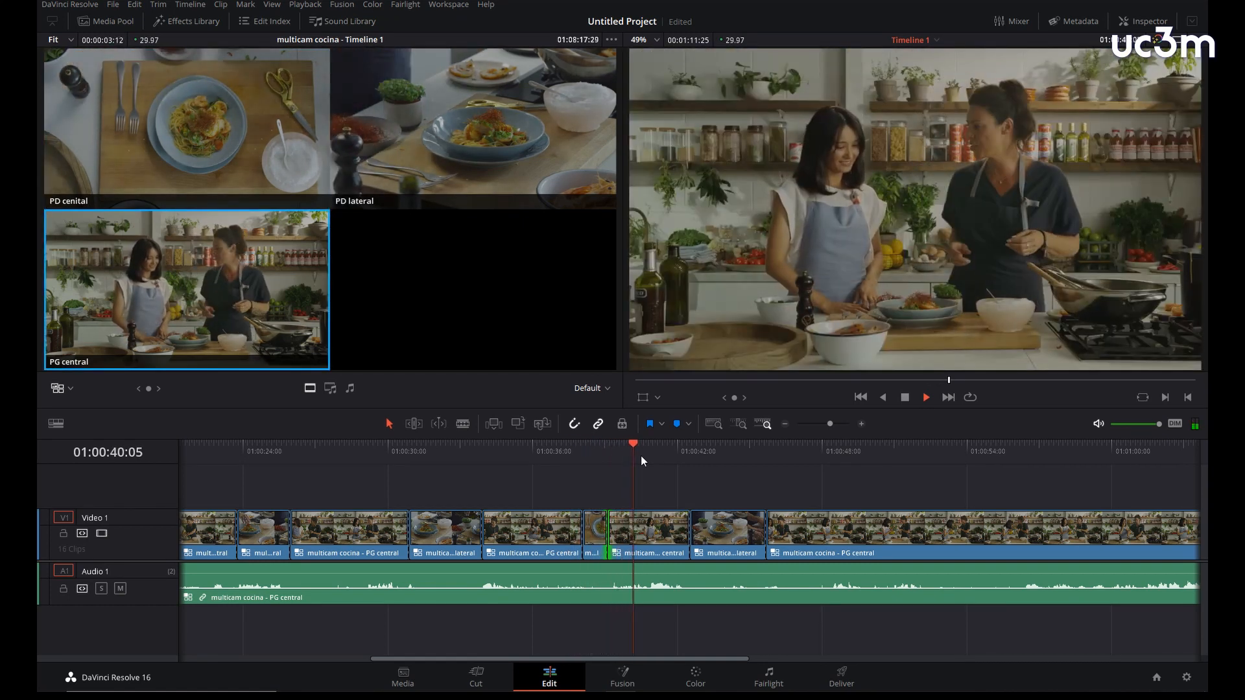
key("space")
Step: Roll the cut from PG central to PD cenital to 01:00:37:01 and play the section from 01:00:35:28
left_click_drag(649, 450, 558, 465)
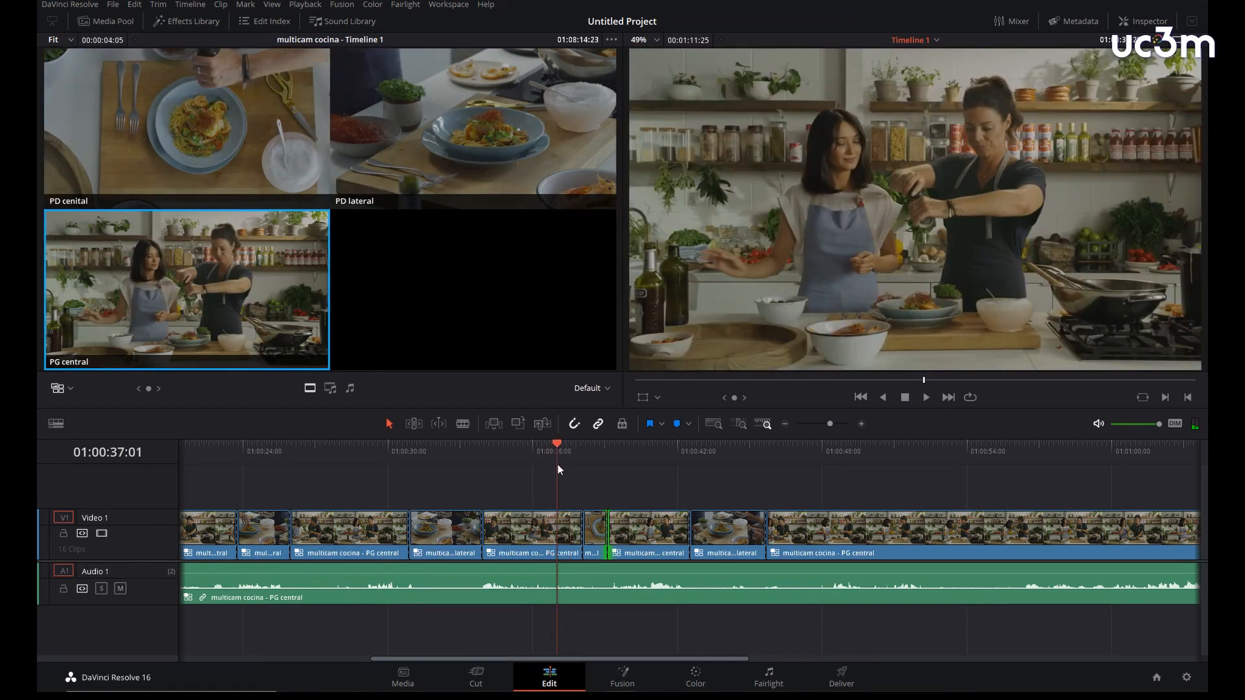
left_click_drag(579, 531, 556, 530)
left_click_drag(559, 446, 532, 447)
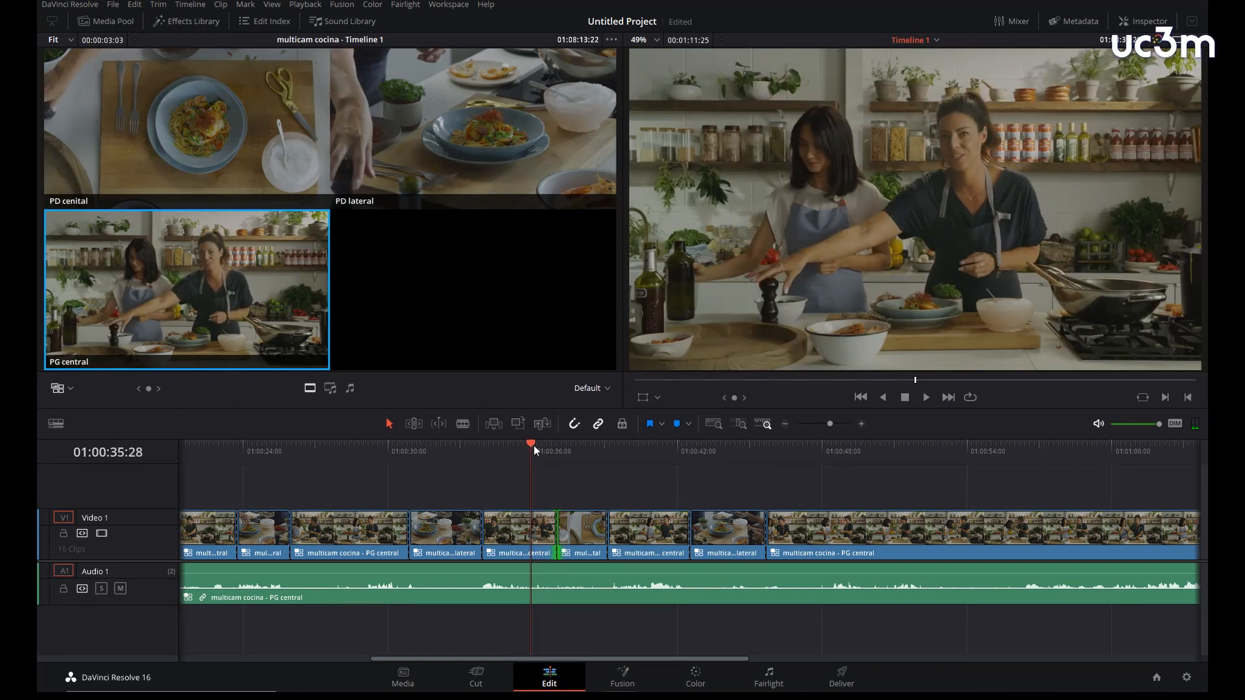
key("space")
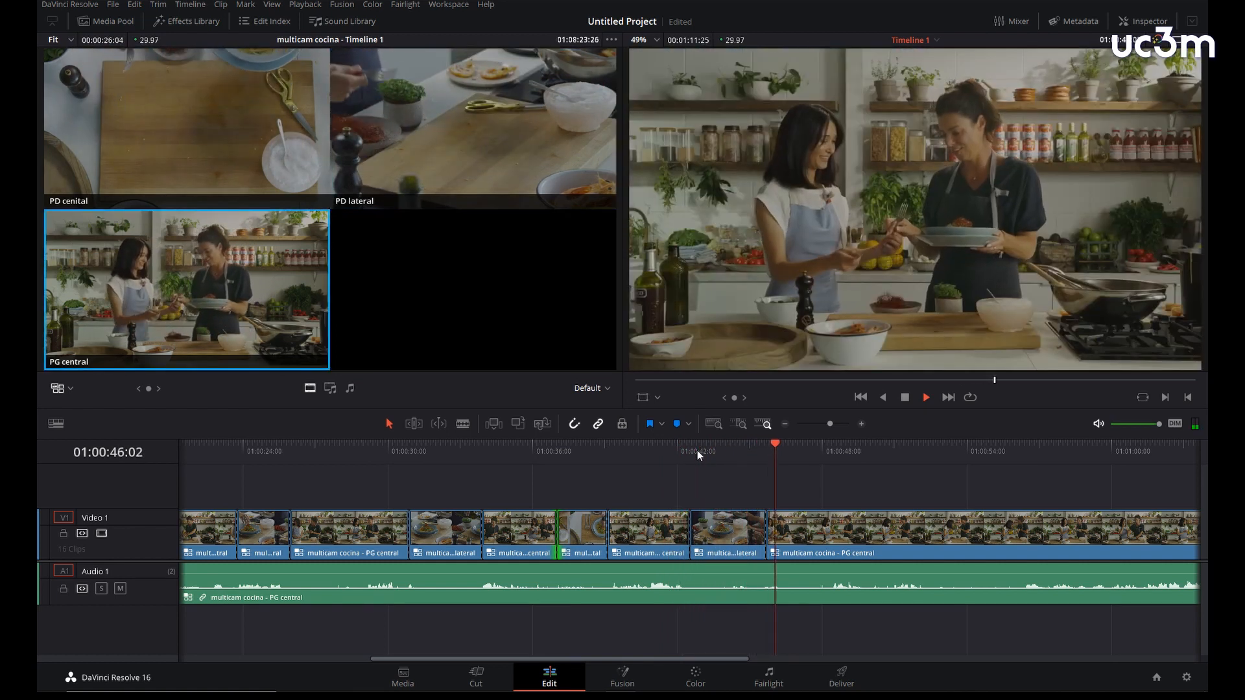
Step: Roll the last cut, from PD lateral to PG central, slightly earlier and return the playhead to 01:00:44:28
key("space")
left_click_drag(763, 532, 760, 532)
left_click_drag(807, 445, 748, 461)
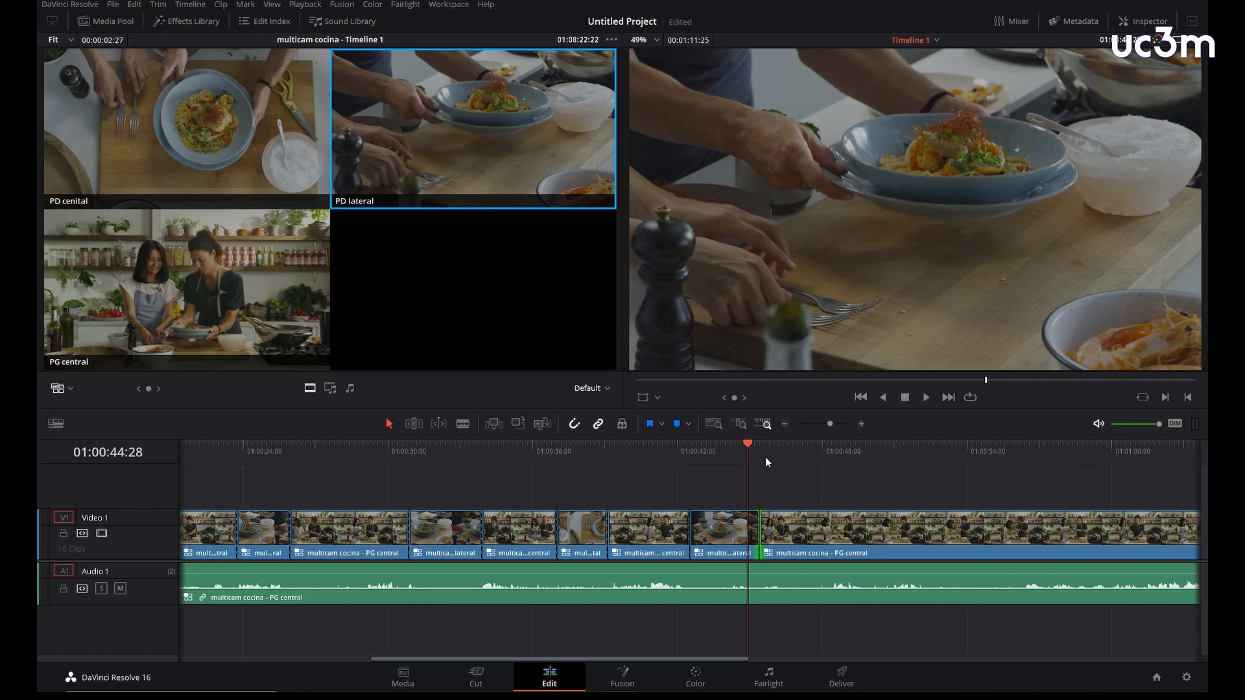
key("ctrl+minus")
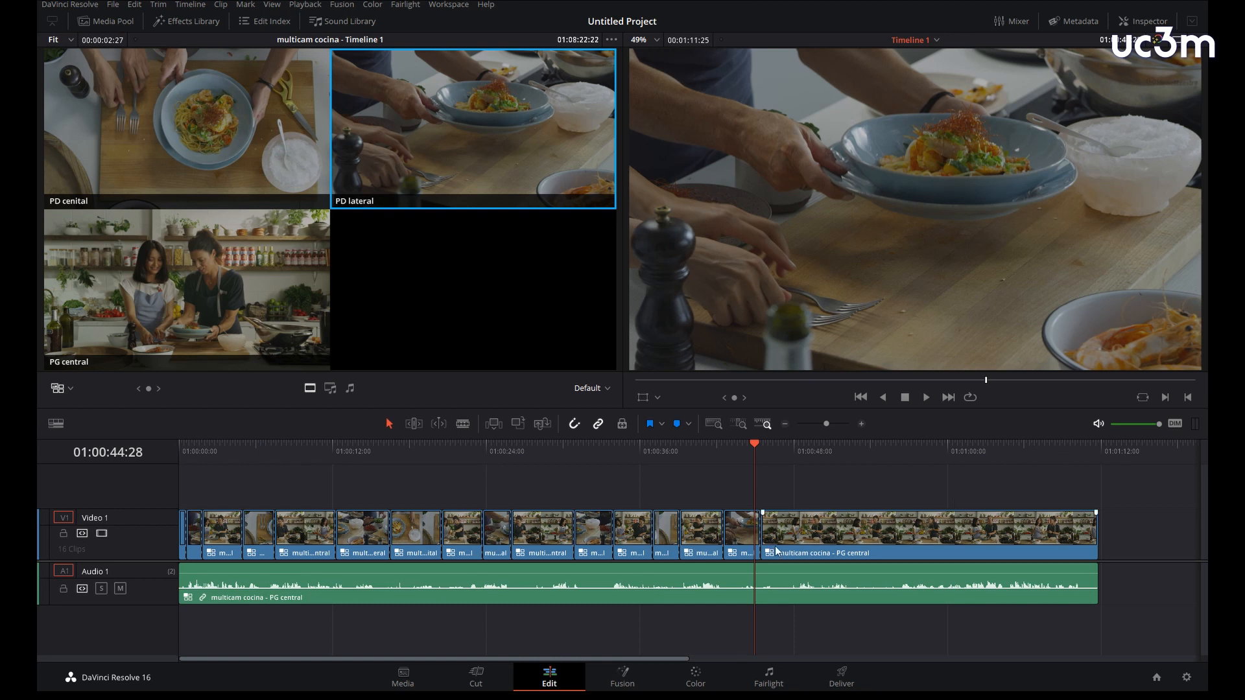
Step: Go to the Media page and remove all three kitchen clips from the Original Clips bin
left_click(403, 677)
left_click_drag(505, 548, 111, 453)
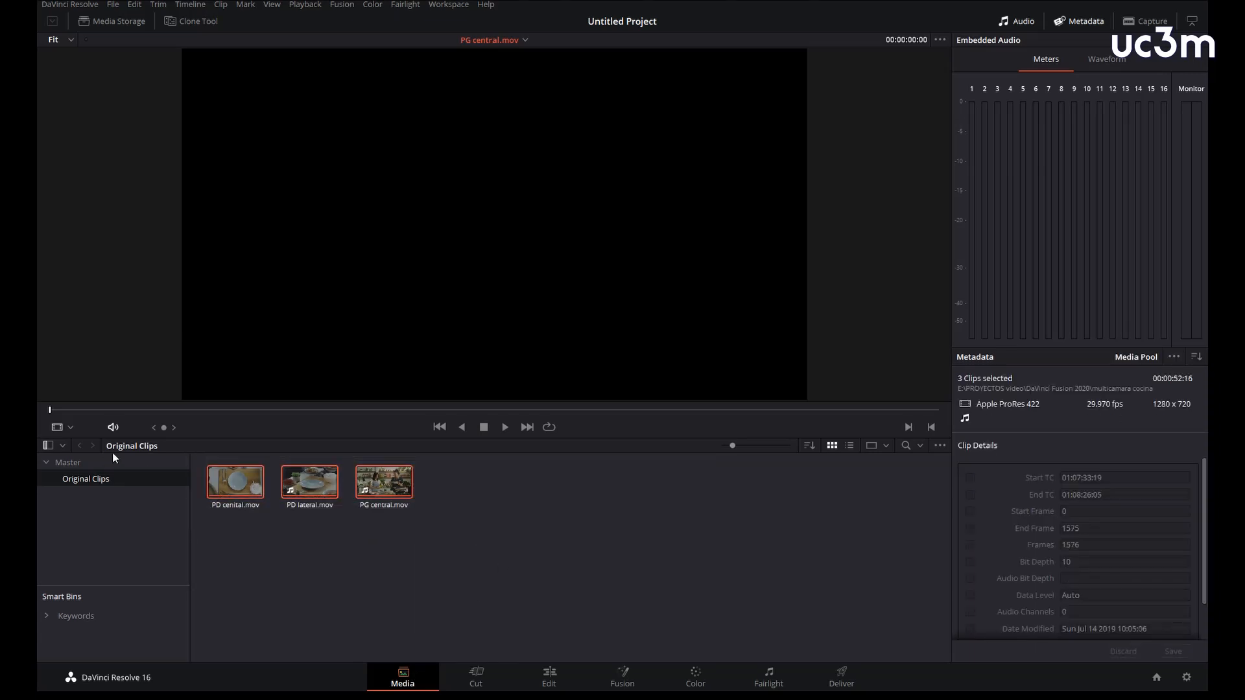
key("Delete")
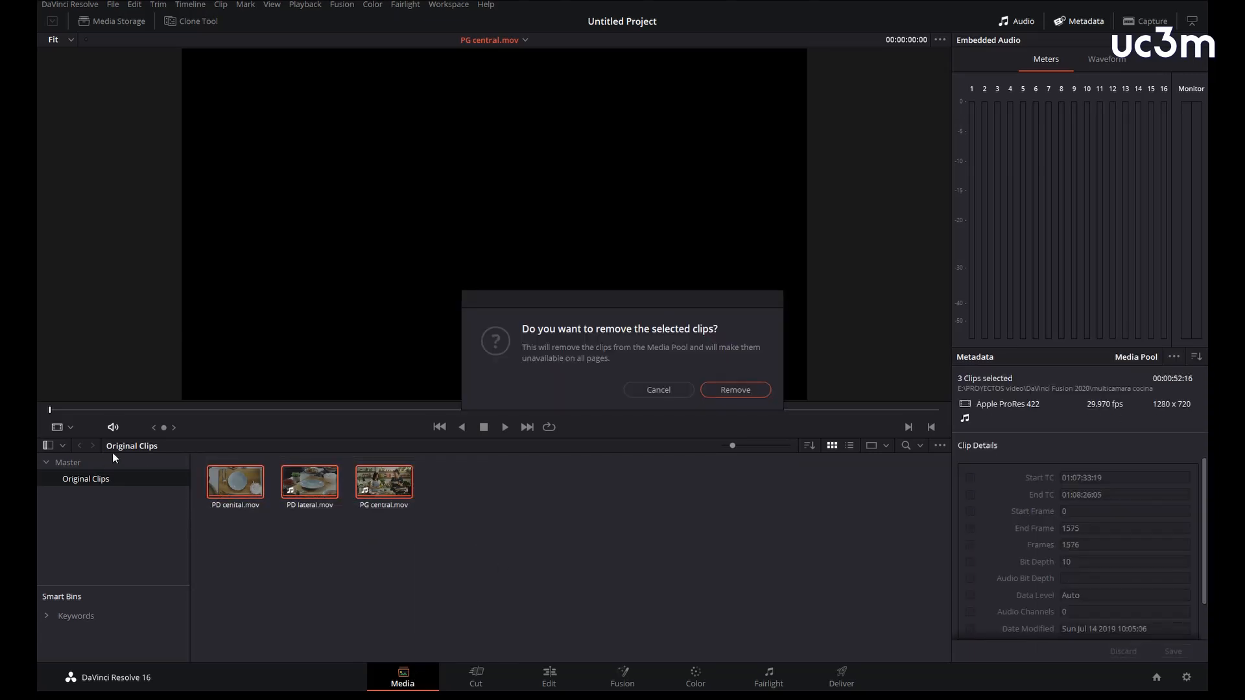
left_click(752, 392)
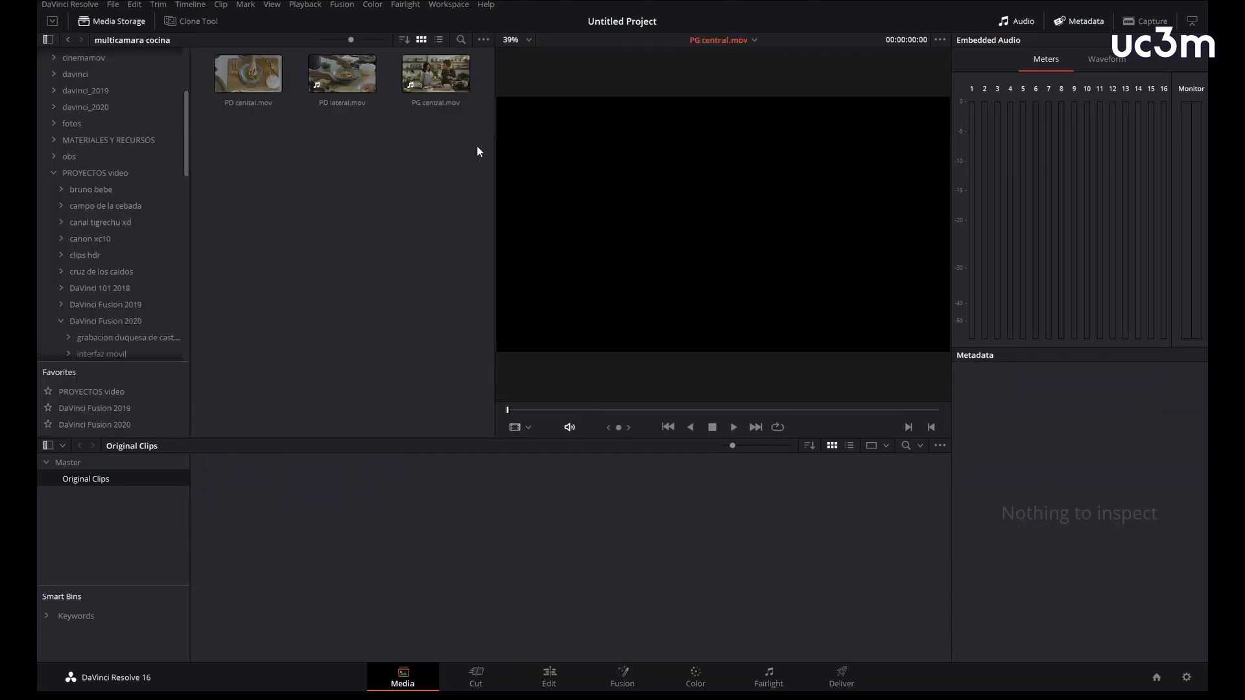
Step: Import PD cenital.mov, PD lateral.mov and PG central.mov from the multicamara cocina folder into the Original Clips bin and hide the media storage browser
left_click_drag(478, 144, 259, 73)
left_click_drag(255, 73, 341, 543)
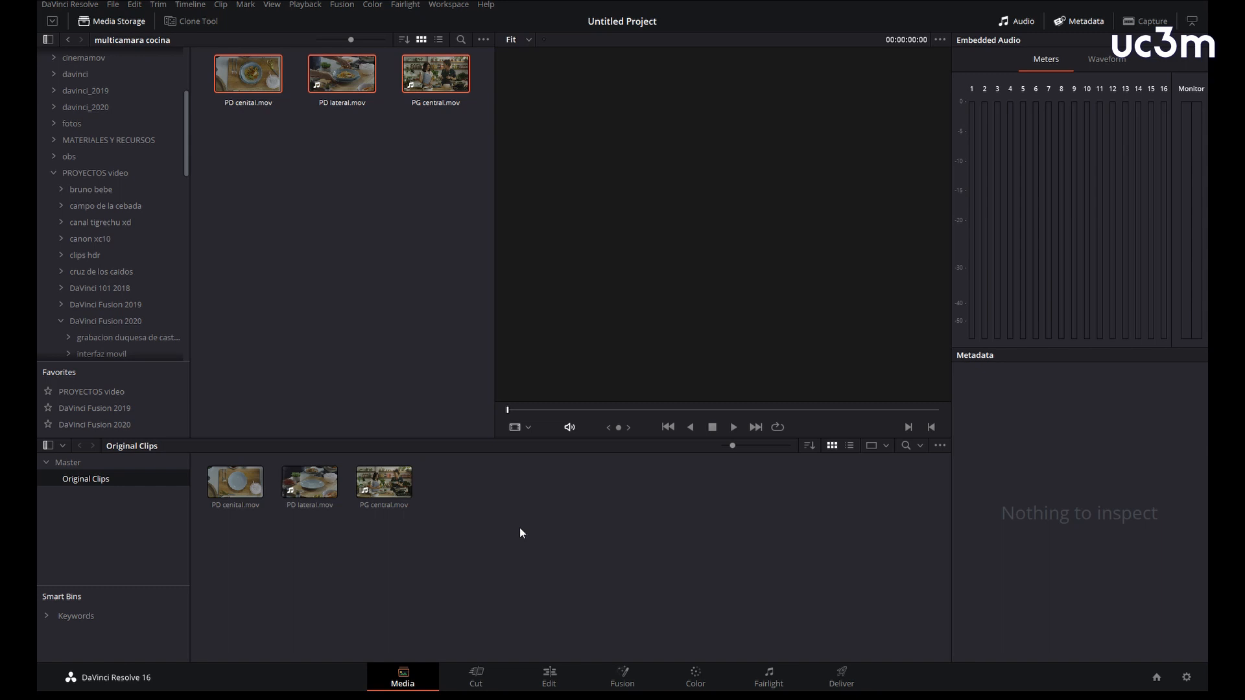
left_click(114, 22)
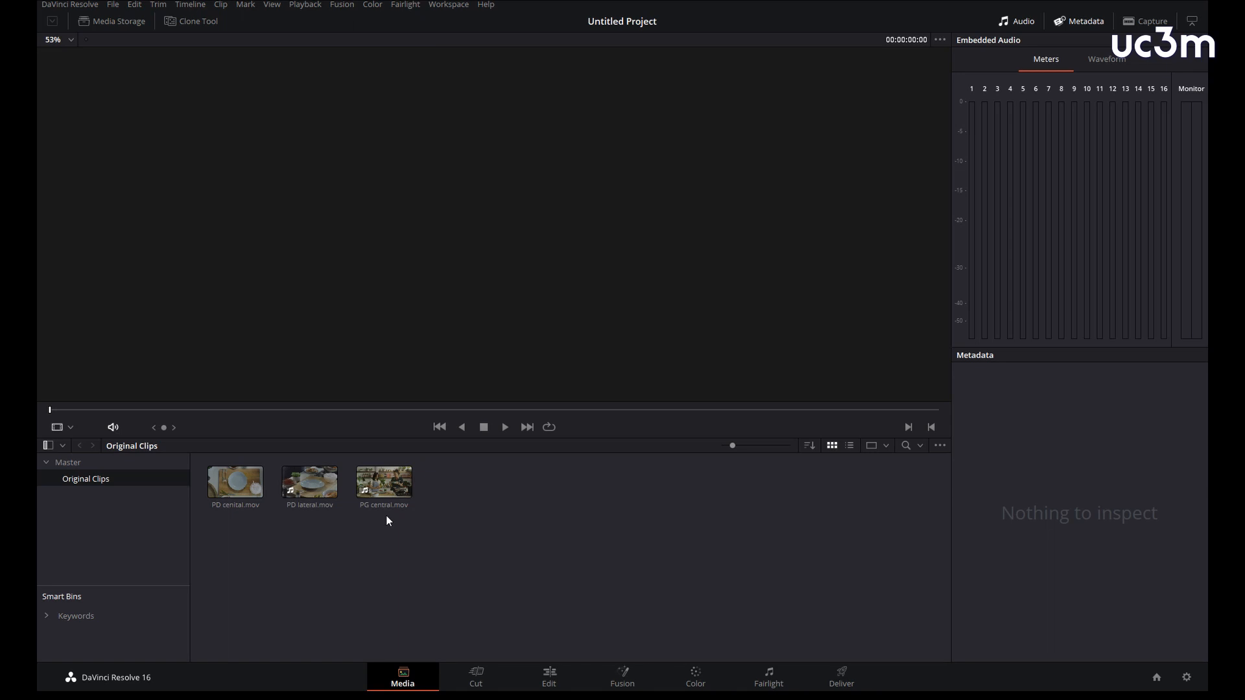
Step: Load PG central.mov and park the playhead frame-accurately at 01:07:39:11, where the bowl is set down, as its sync frame
left_click(395, 492)
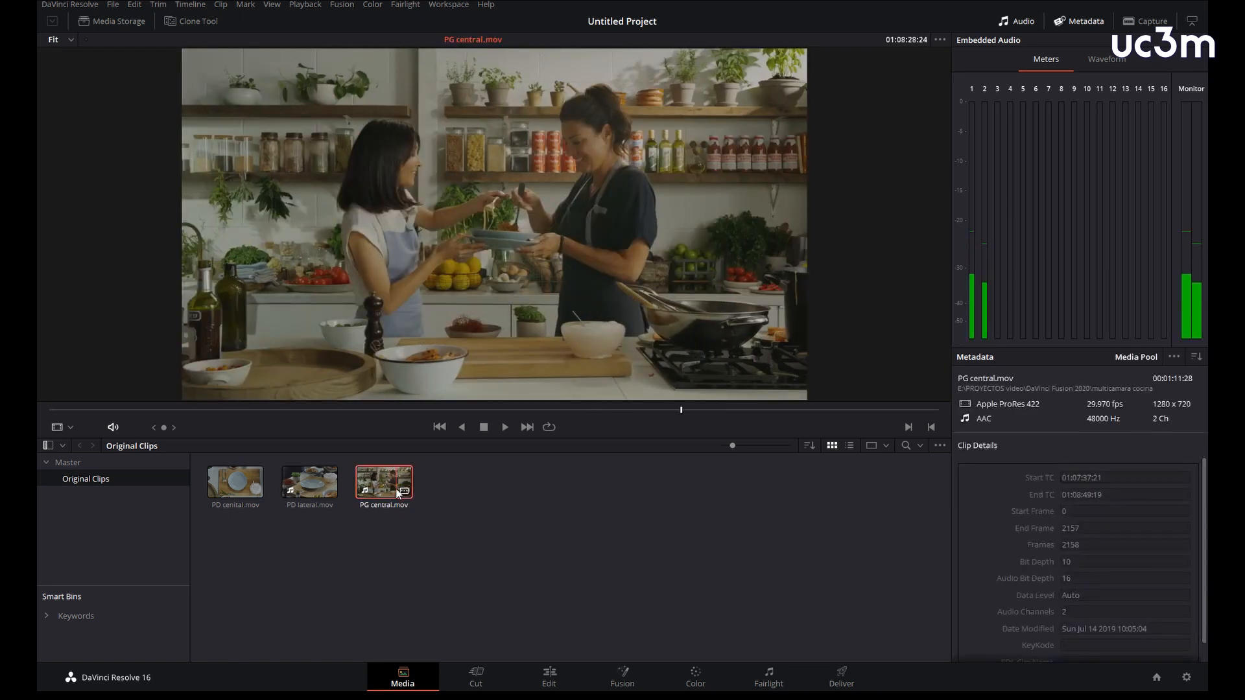
left_click_drag(915, 412, 71, 415)
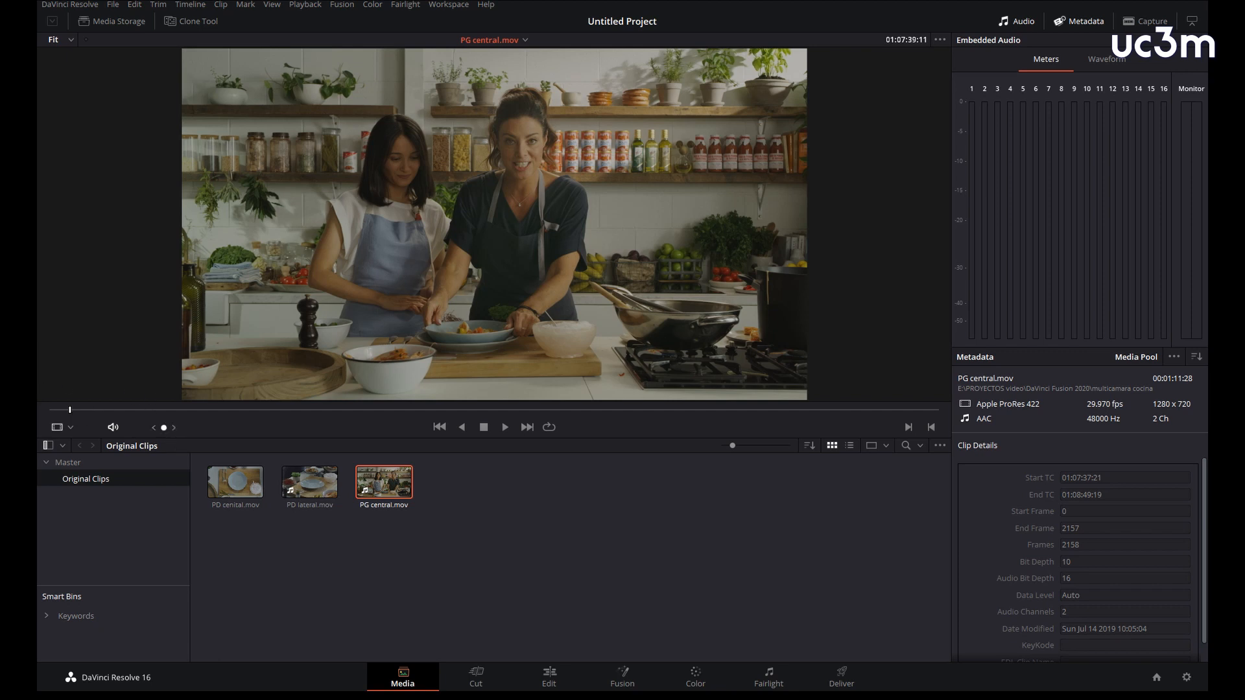
key("Left")
key("Left")
key("Left")
key("Left")
key("Left")
key("Left")
key("Left")
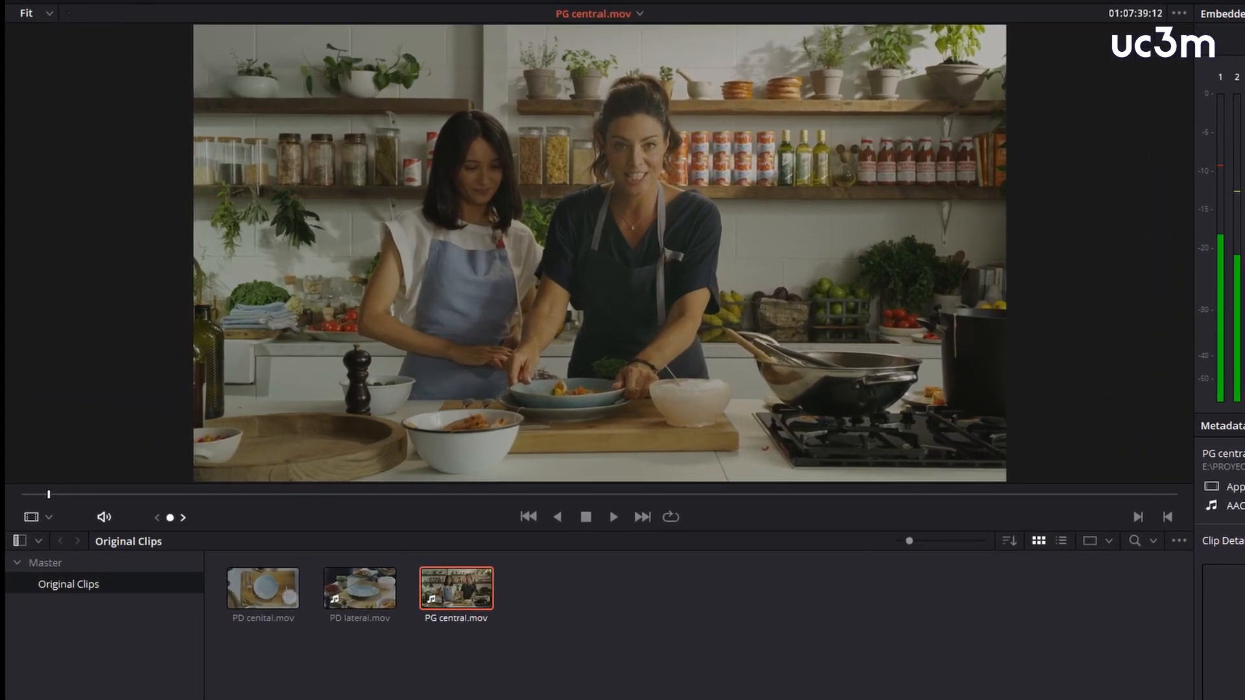
key("Right")
key("Right")
key("Right")
key("Right")
key("Right")
key("Right")
key("Right")
key("Right")
key("Right")
key("Right")
key("Left")
key("Left")
key("Left")
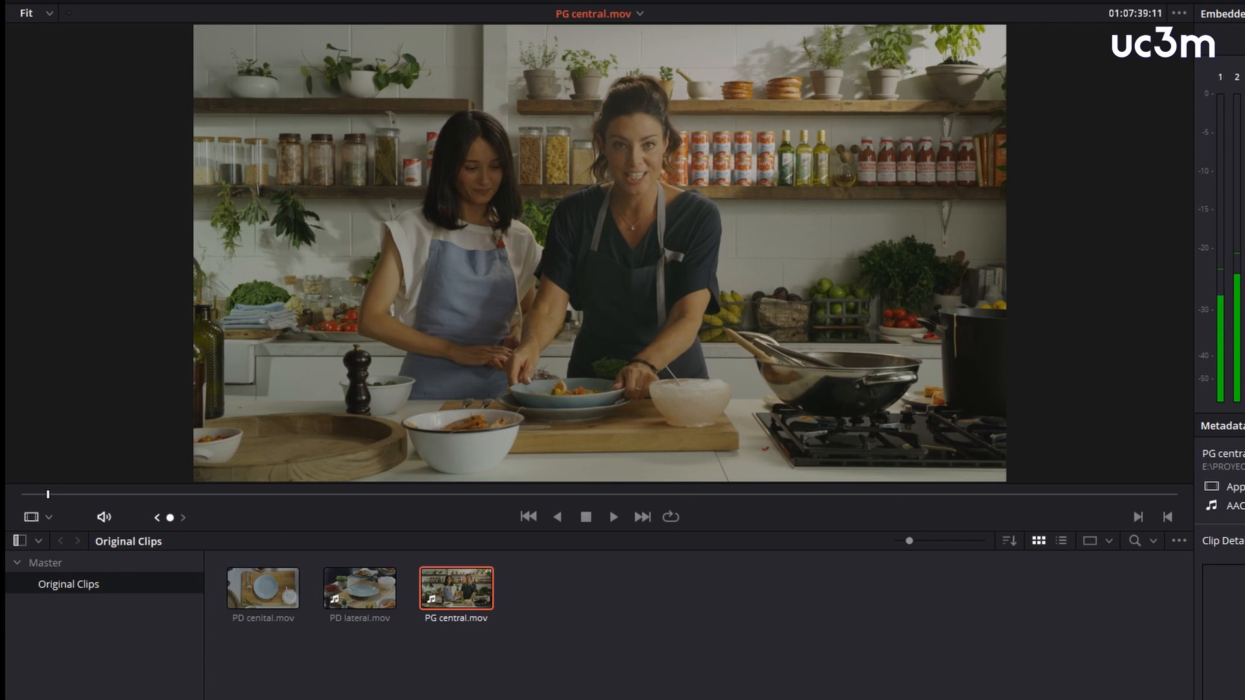
key("Right")
key("Left")
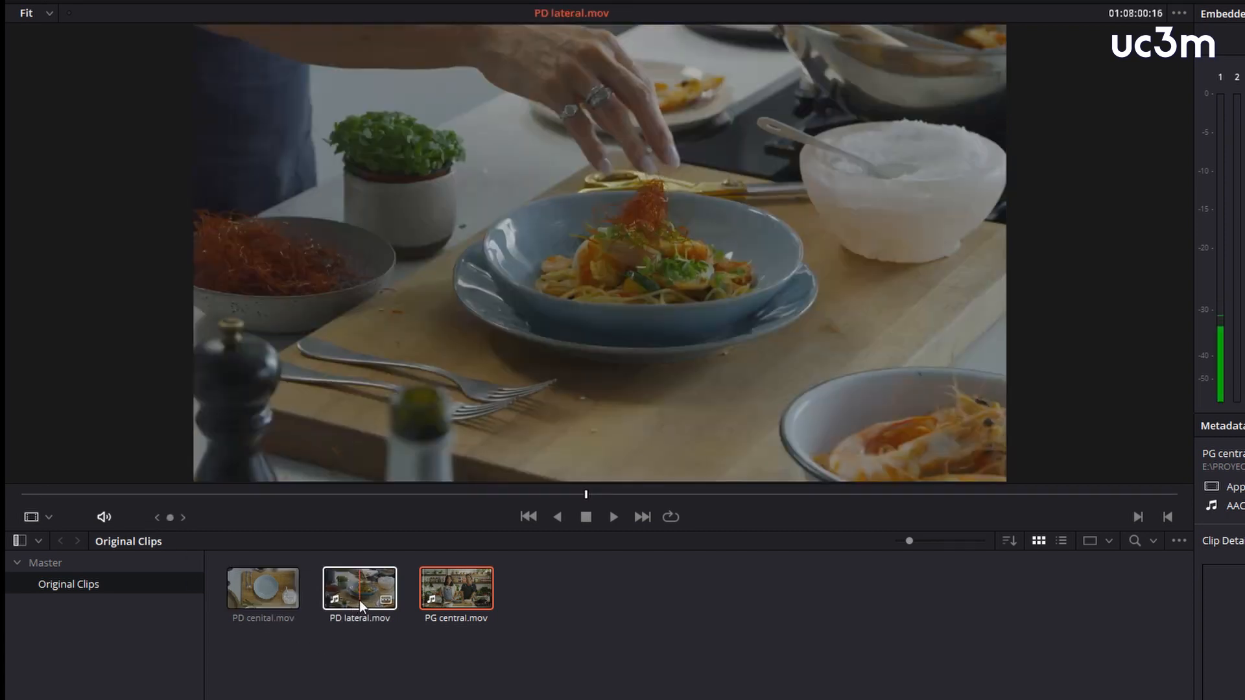
Step: Mark the In point at the matching bowl frame, 01:07:39:11, in PD lateral.mov and PD cenital.mov
left_click(360, 601)
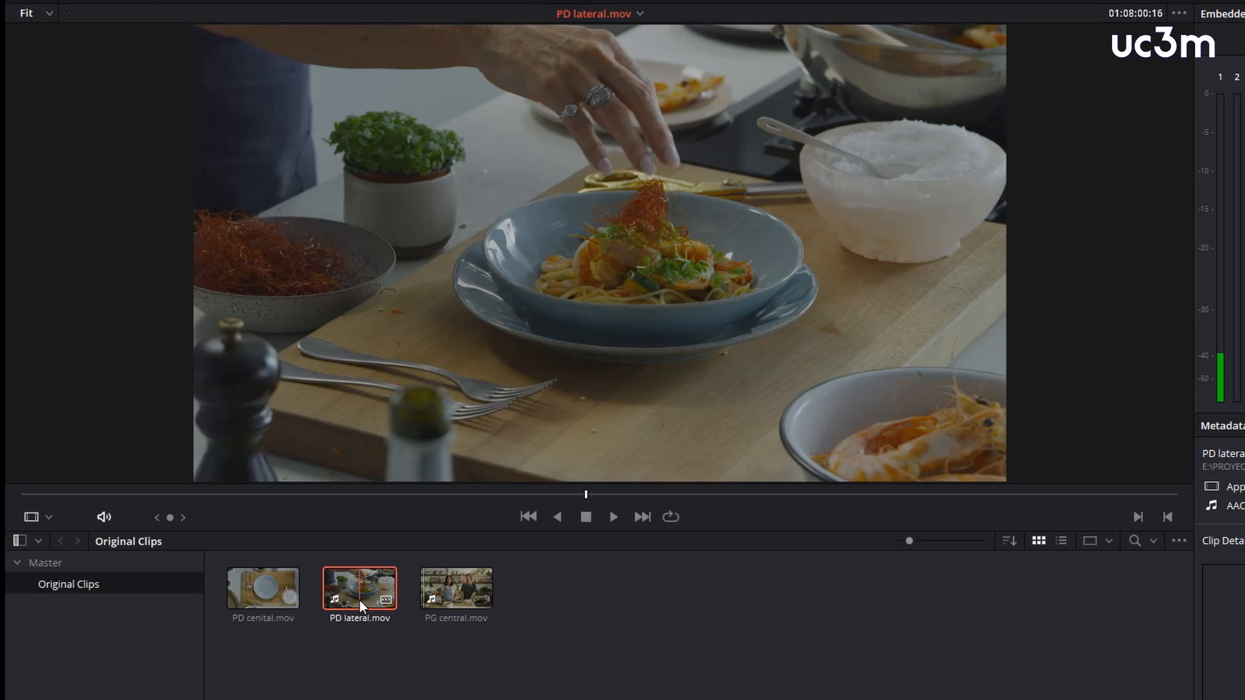
left_click_drag(81, 501, 94, 502)
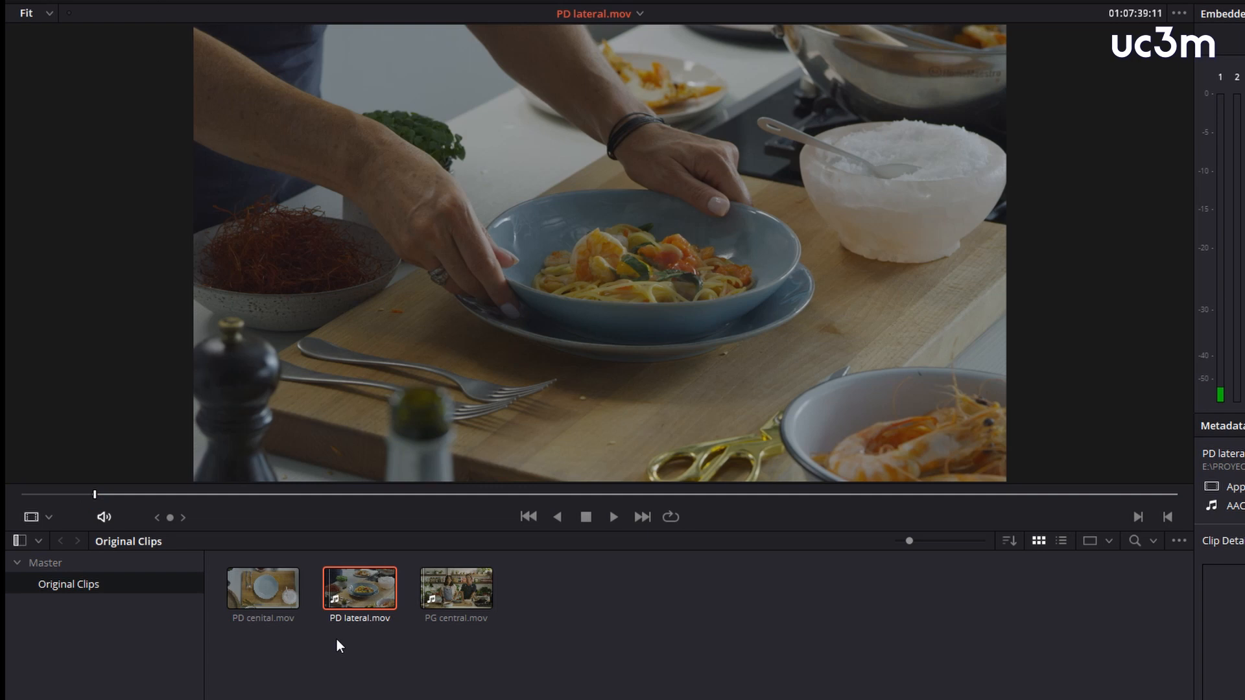
left_click(258, 599)
left_click_drag(130, 499, 148, 500)
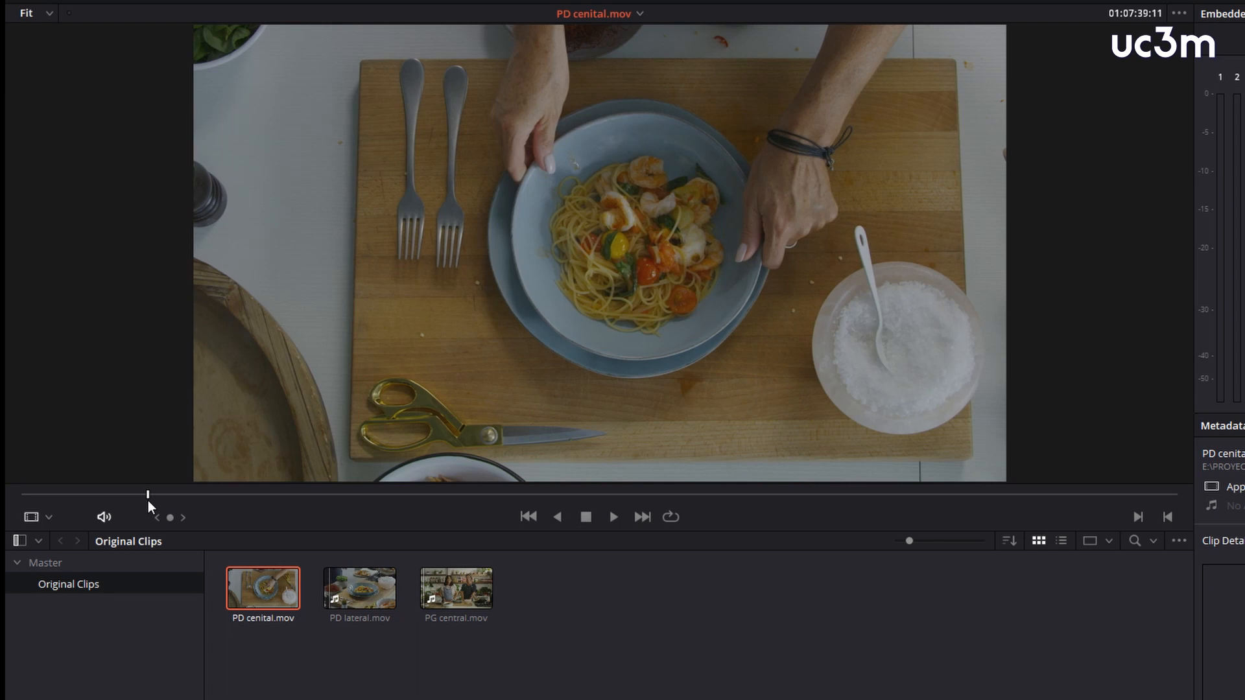
Step: Create a multicam clip named sincro mark in from the three kitchen clips, with Angle Sync set to In
left_click(575, 662)
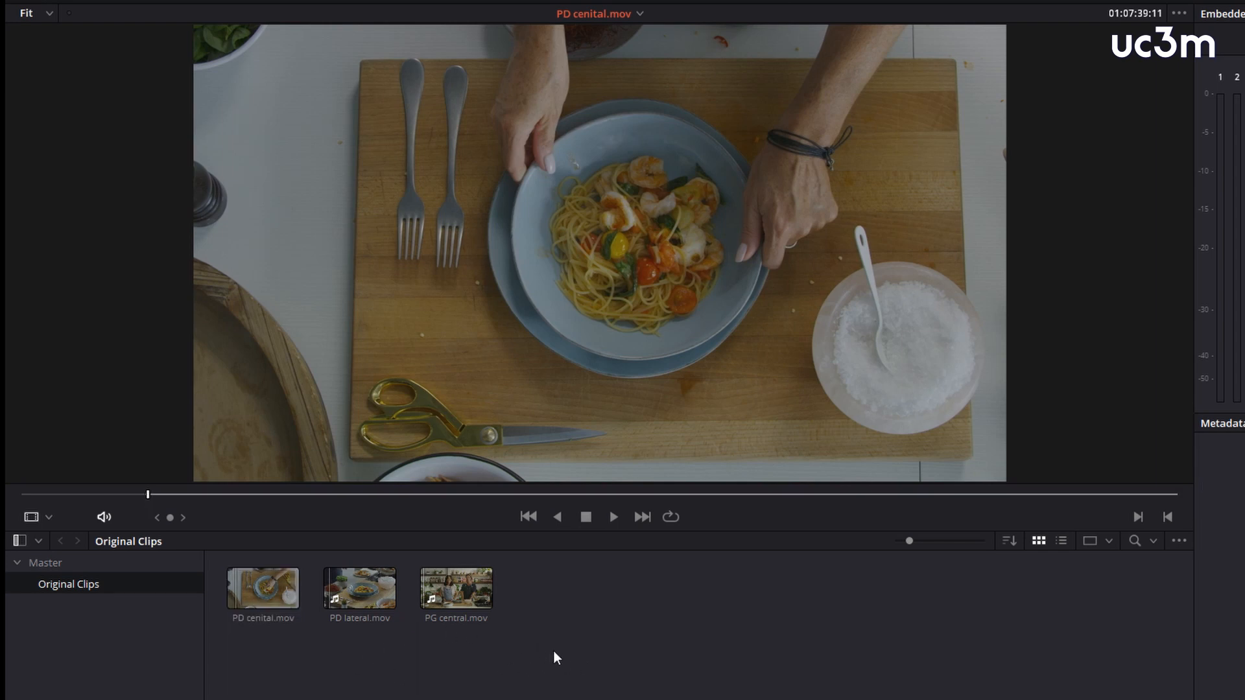
left_click_drag(548, 647, 253, 587)
right_click(254, 588)
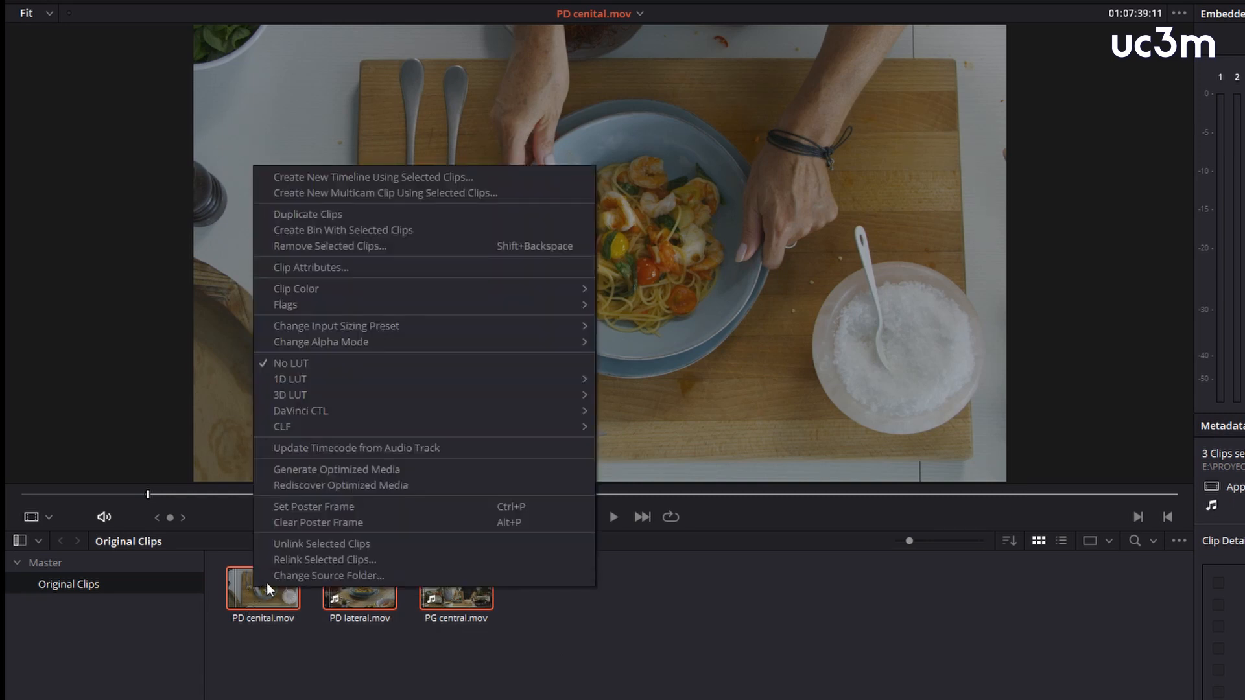
left_click(356, 193)
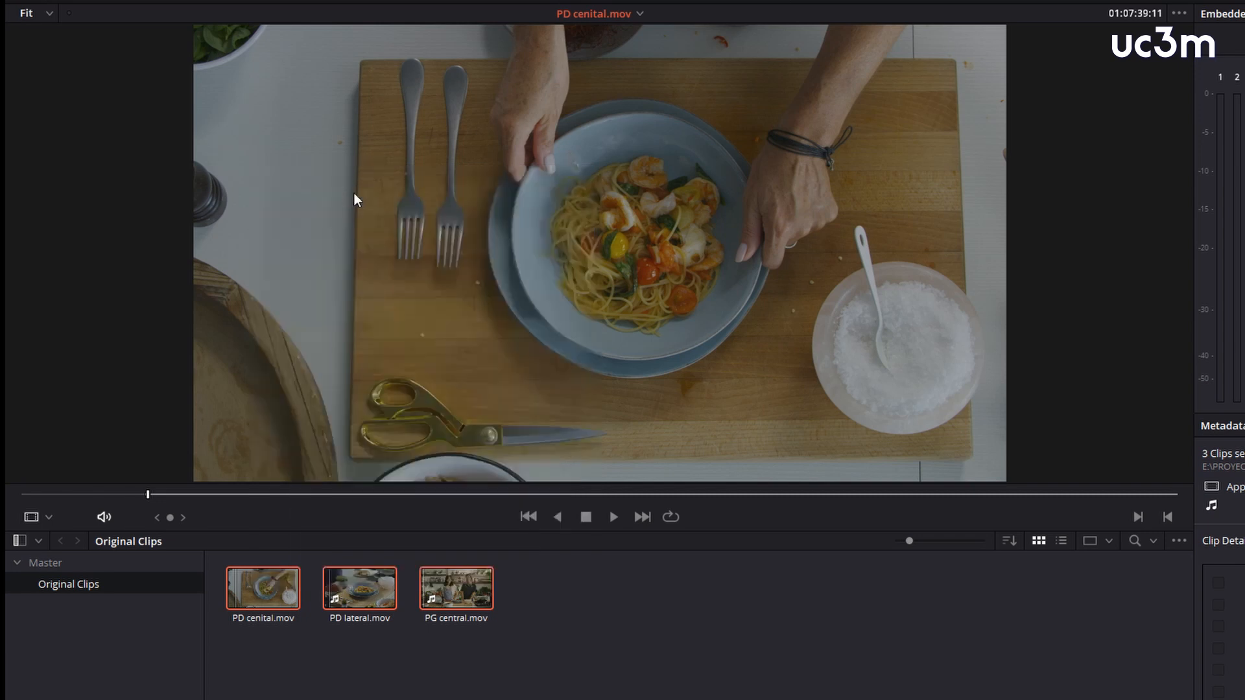
type("sincro mark in")
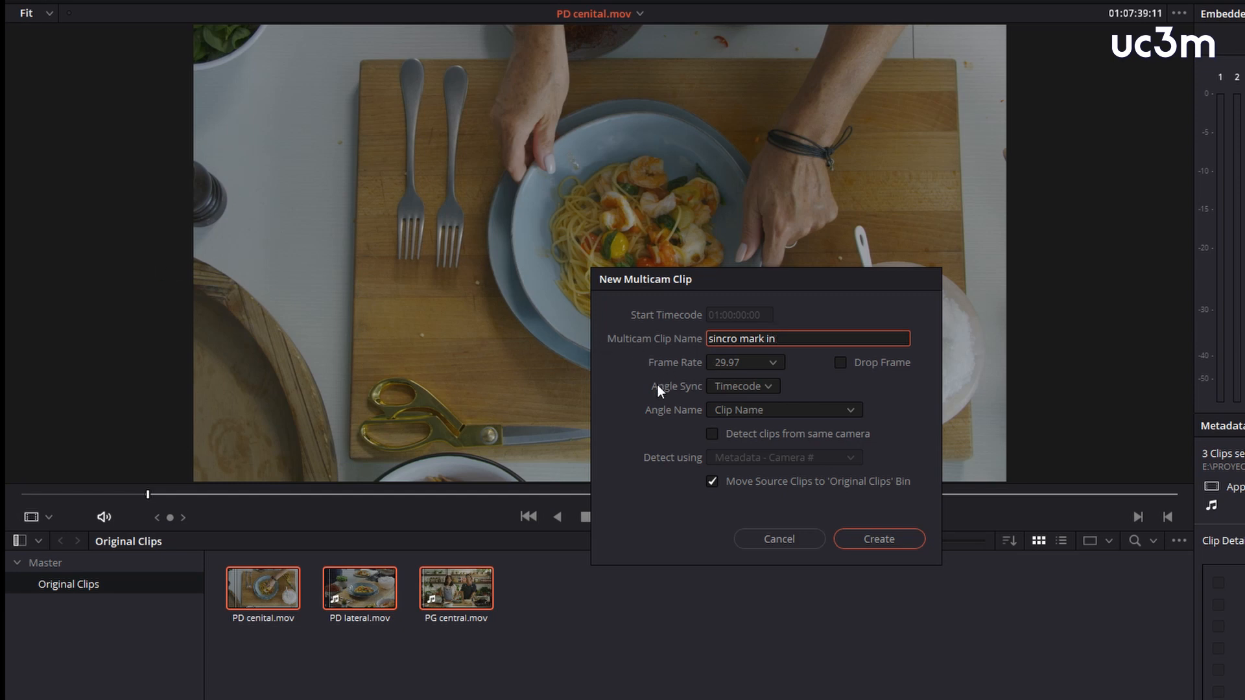
left_click(769, 385)
left_click(738, 403)
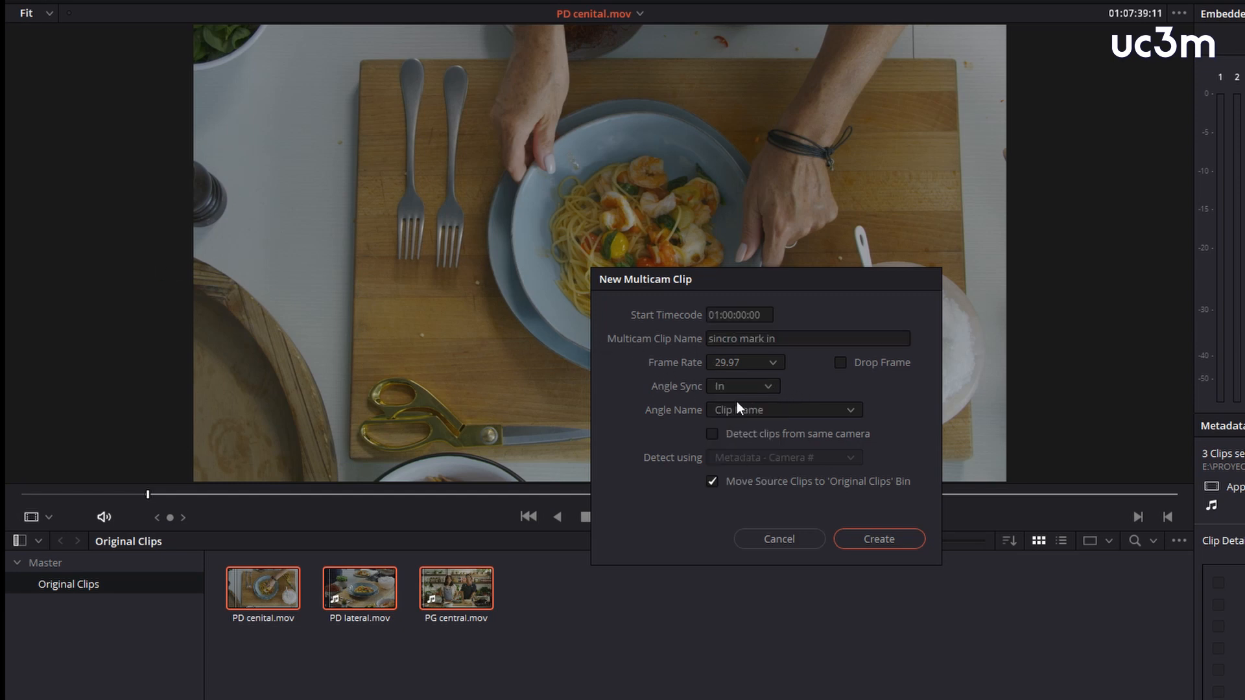
left_click(887, 538)
Step: Open the sincro mark in multicam clip and scrub near its beginning to check the sync of the three angles
double_click(255, 598)
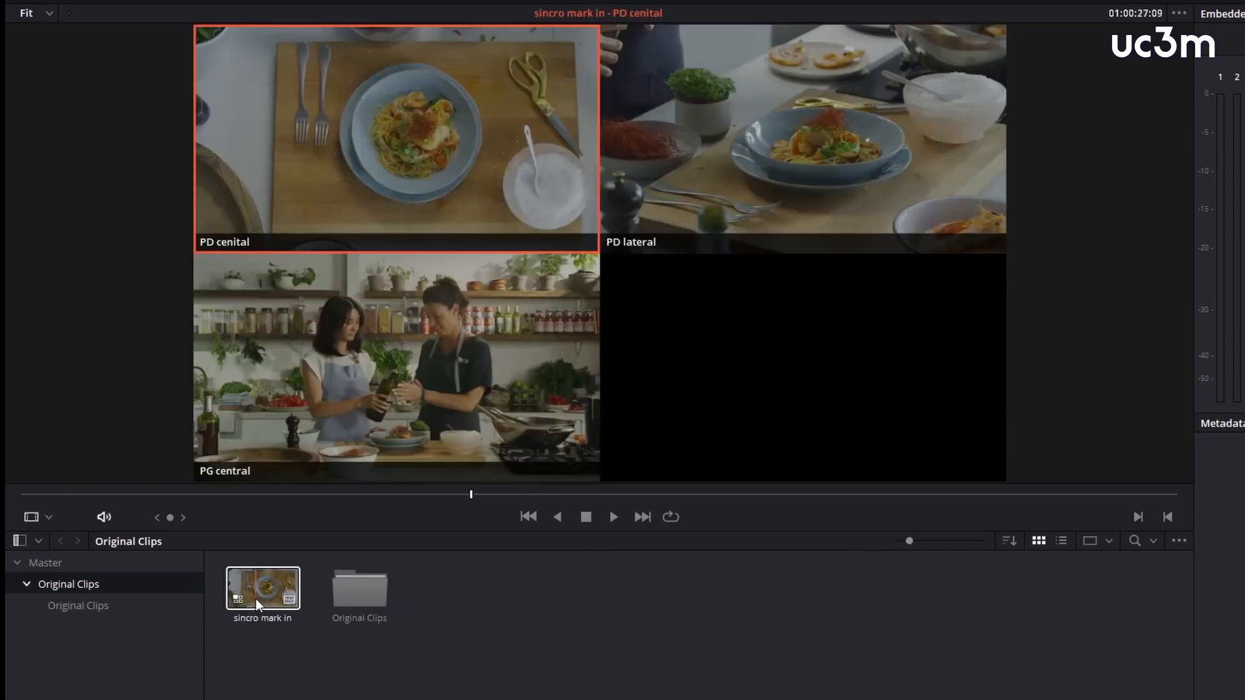
left_click(80, 498)
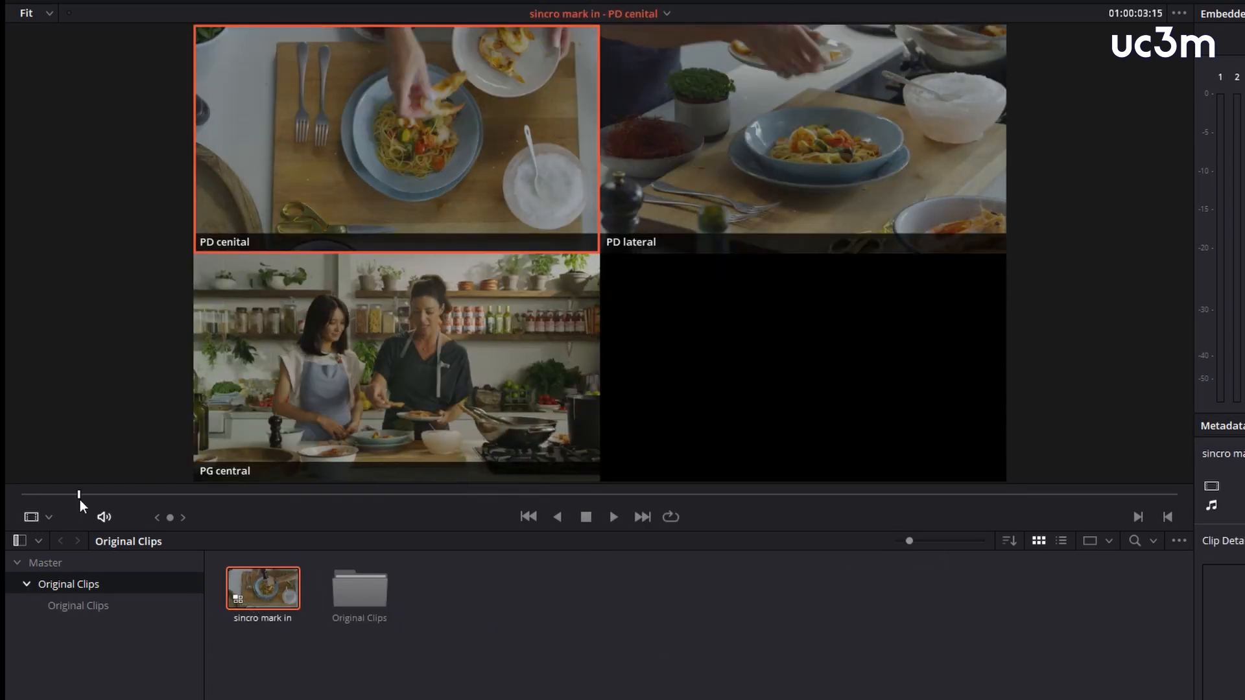
left_click_drag(80, 499, 80, 498)
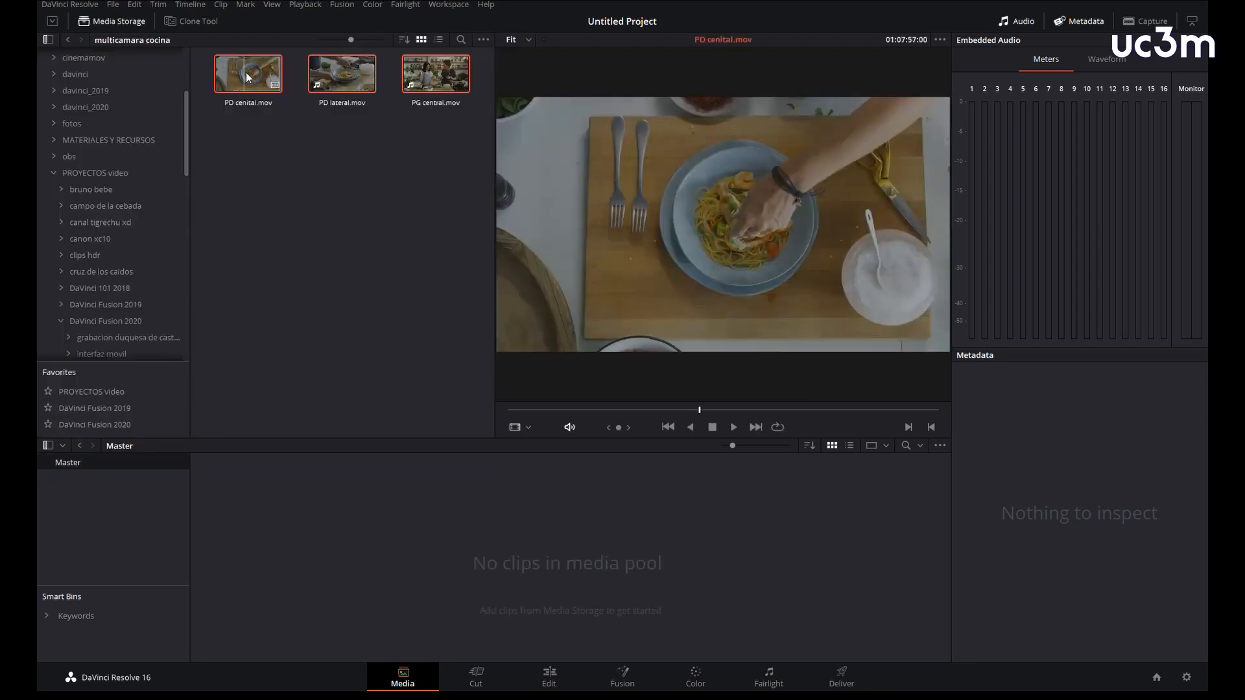
Step: Import PD cenital.mov, PD lateral.mov and PG central.mov into the Master bin and load PG central.mov to check its format
left_click_drag(246, 72, 311, 557)
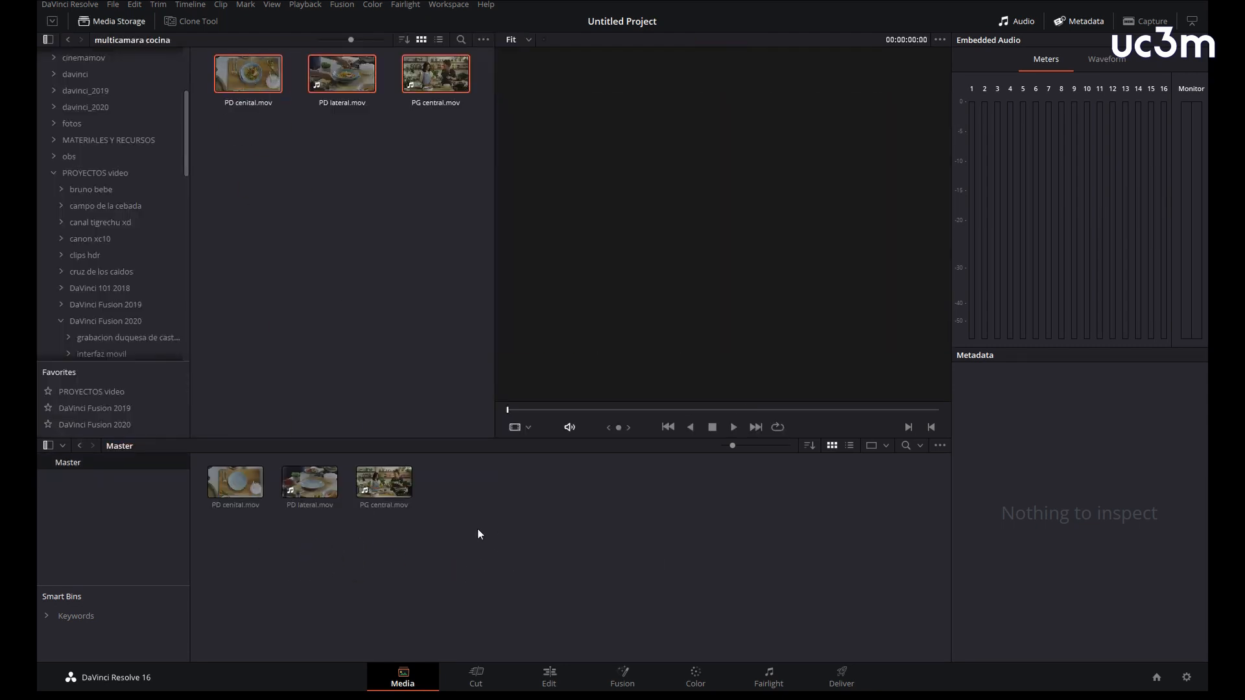
left_click(402, 494)
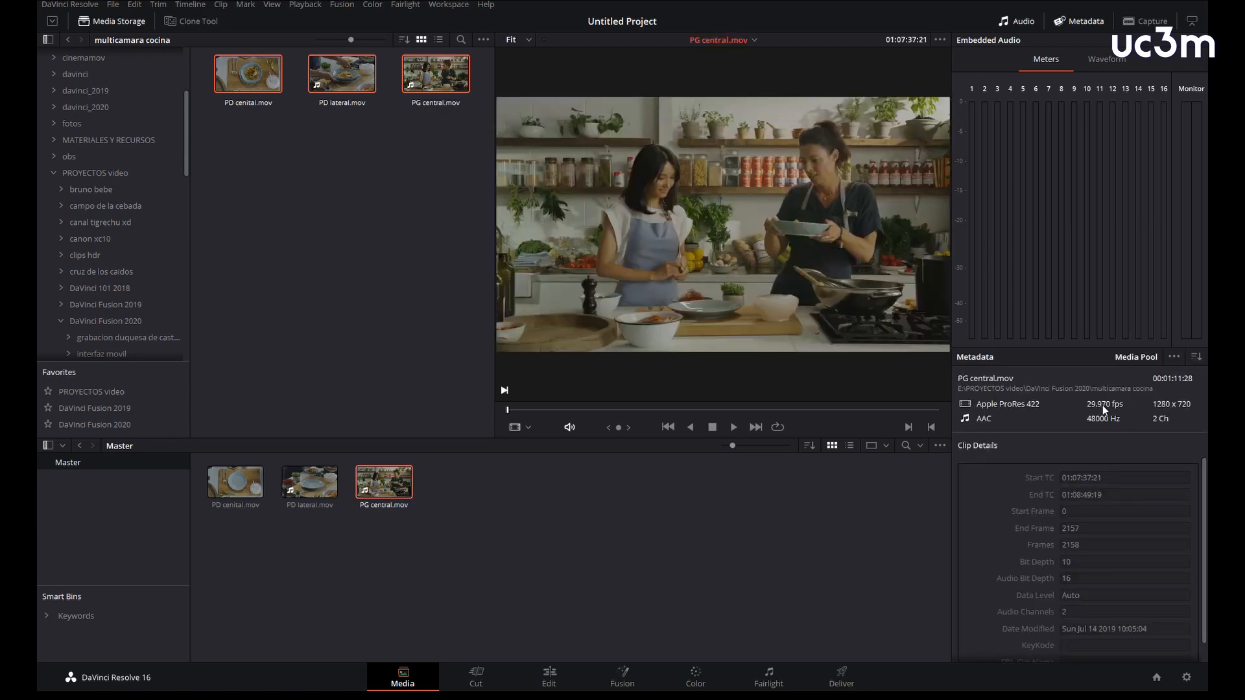
left_click_drag(495, 534, 223, 467)
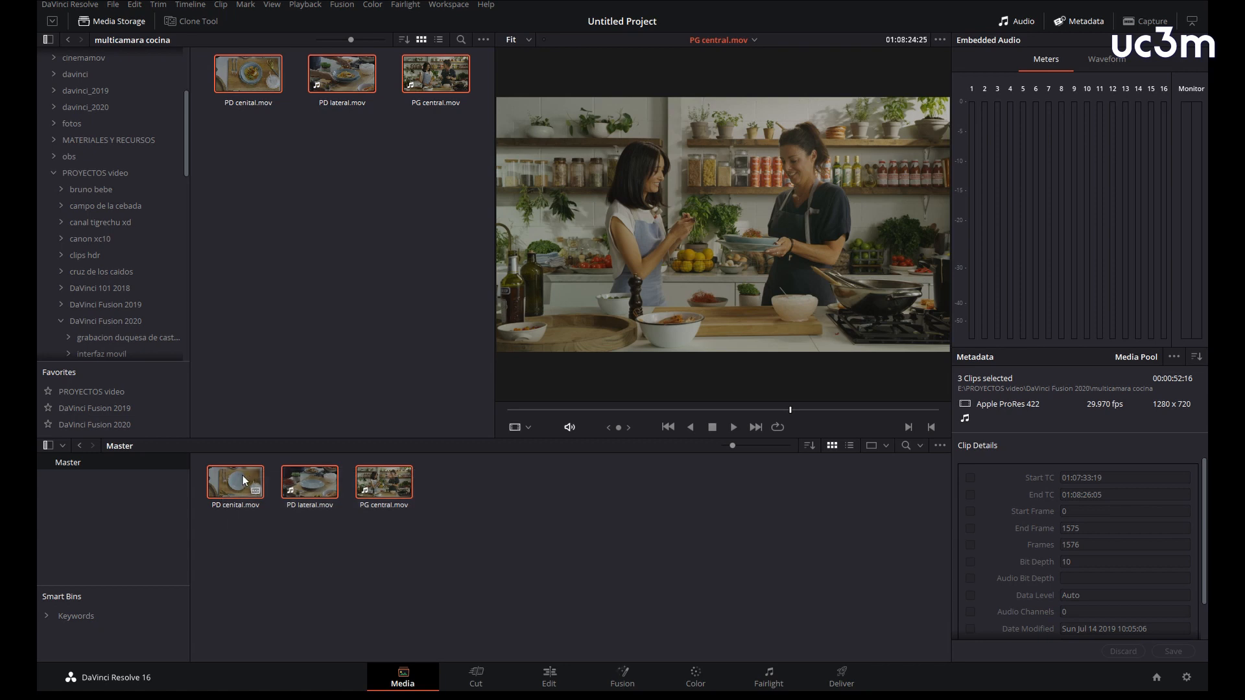
right_click(242, 476)
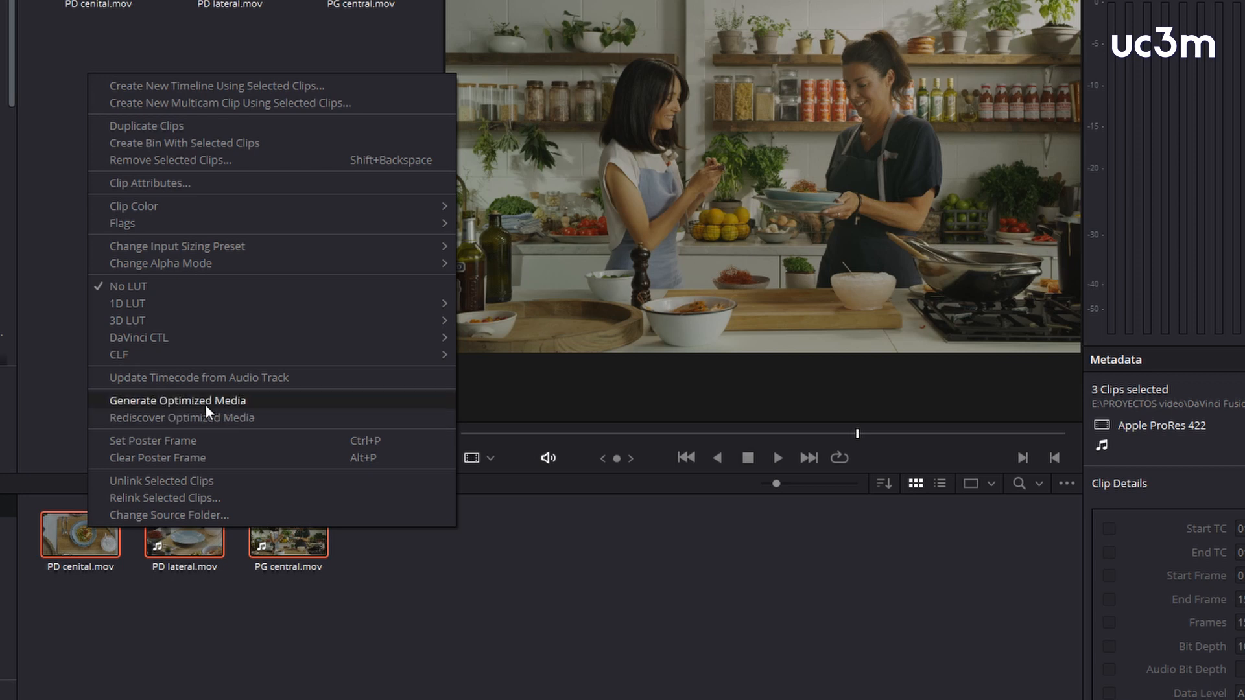
left_click(577, 571)
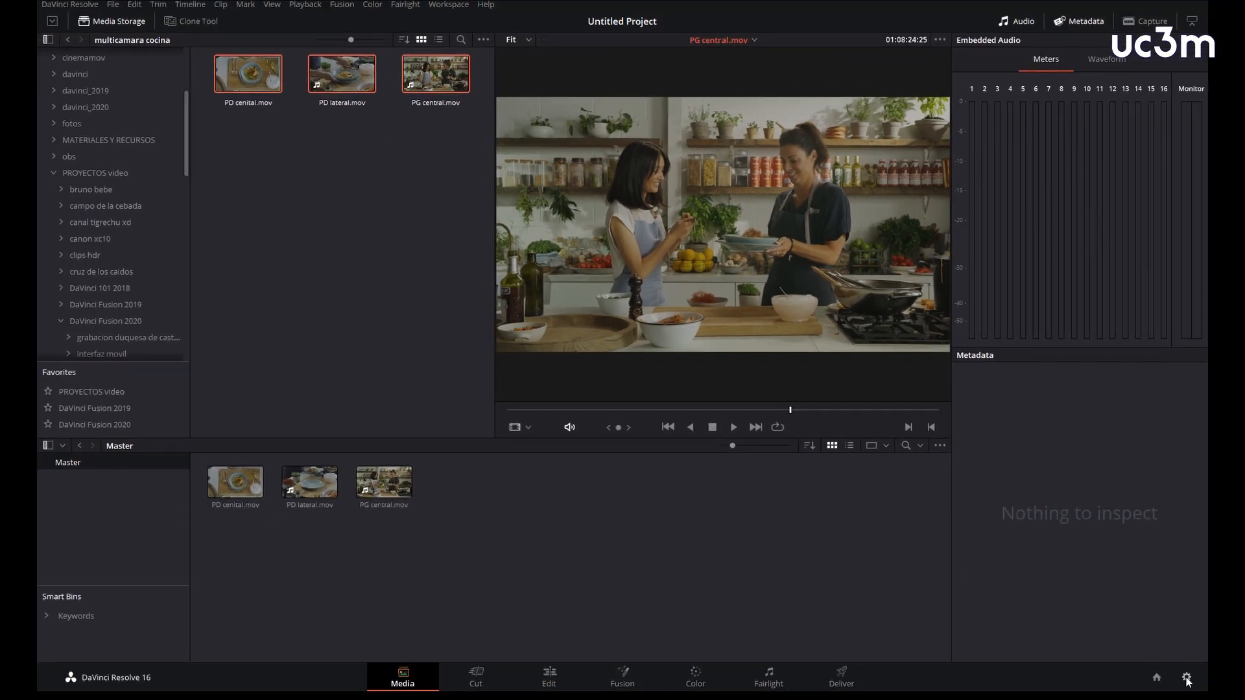
Step: In the project's Master Settings, set both the Optimized Media Format and the Render Cache Format to DNxHR LB
left_click(1188, 678)
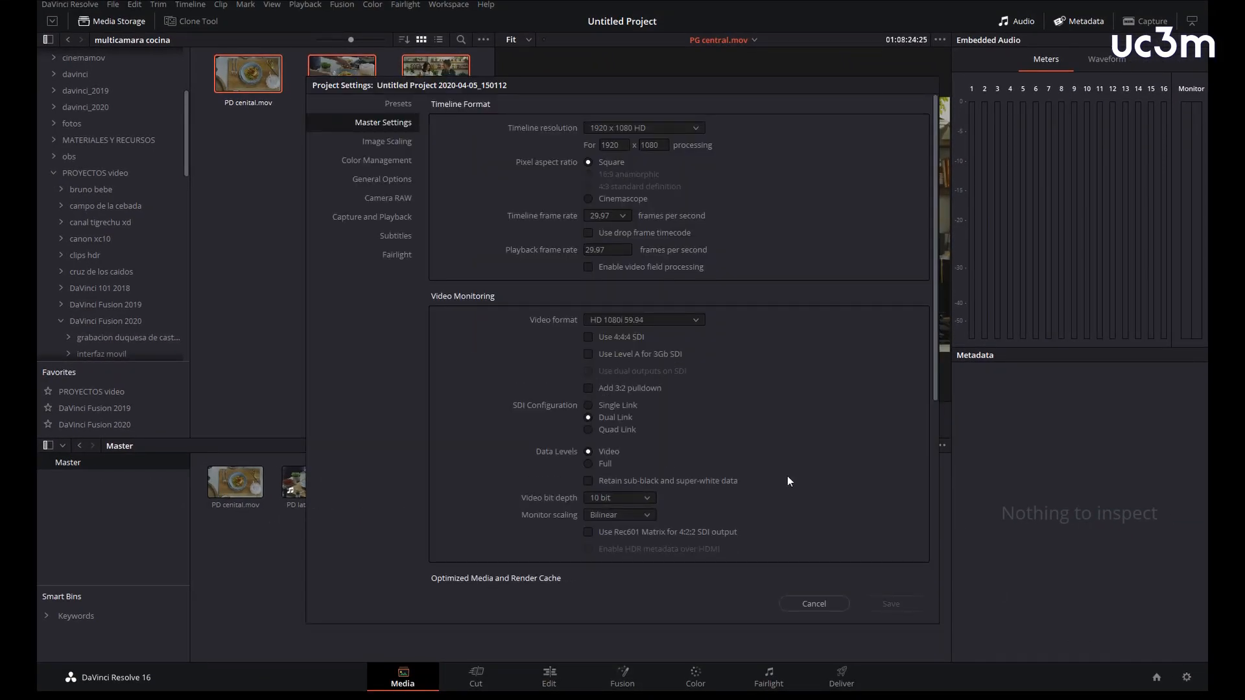
scroll(826, 259, "down", 5)
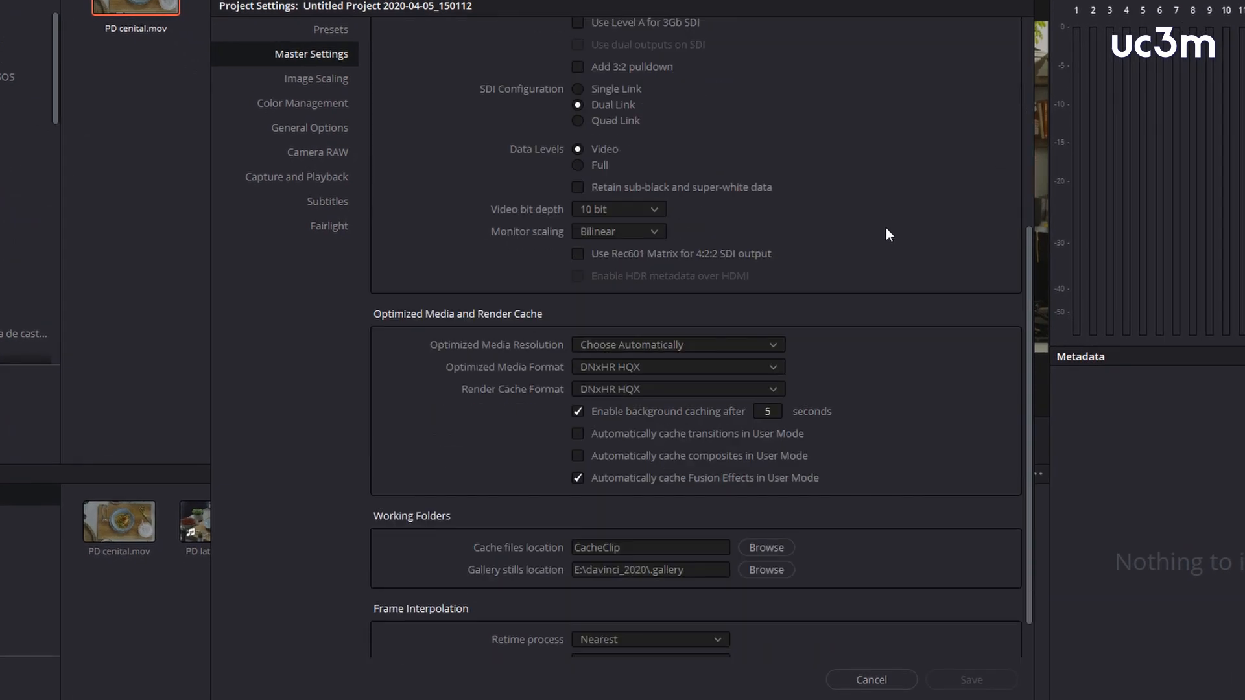
scroll(889, 234, "down", 1)
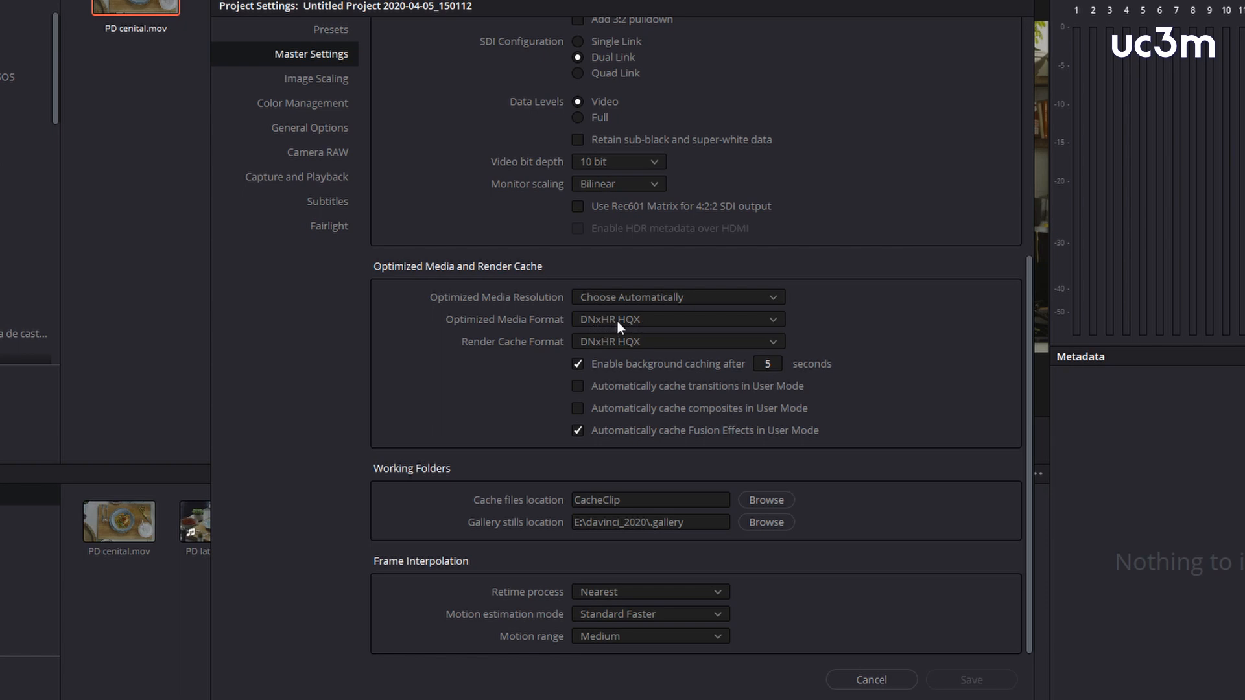
left_click(771, 321)
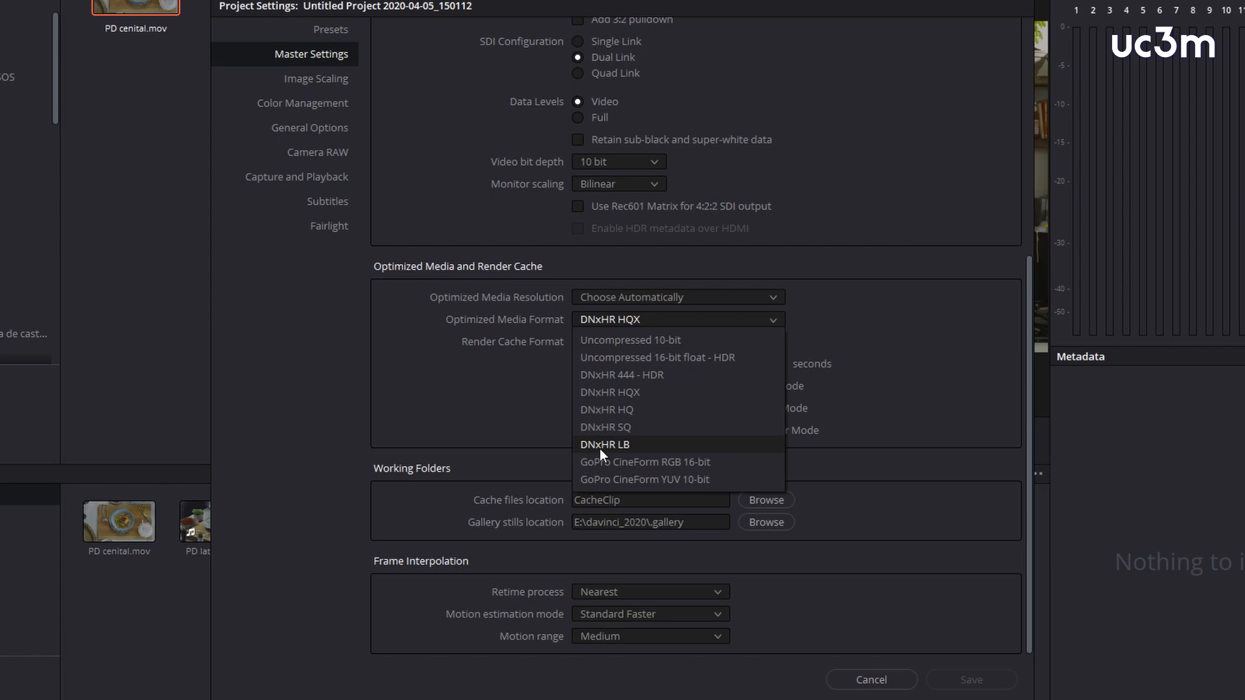
left_click(600, 446)
left_click(773, 344)
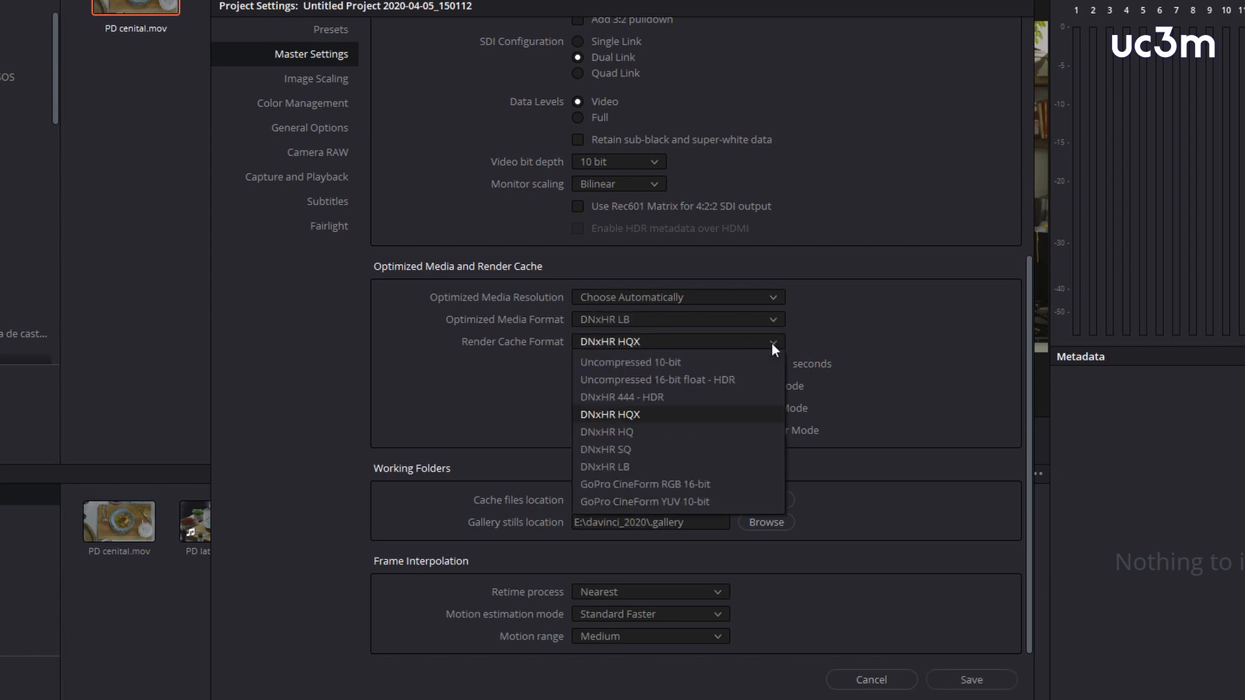
left_click(655, 462)
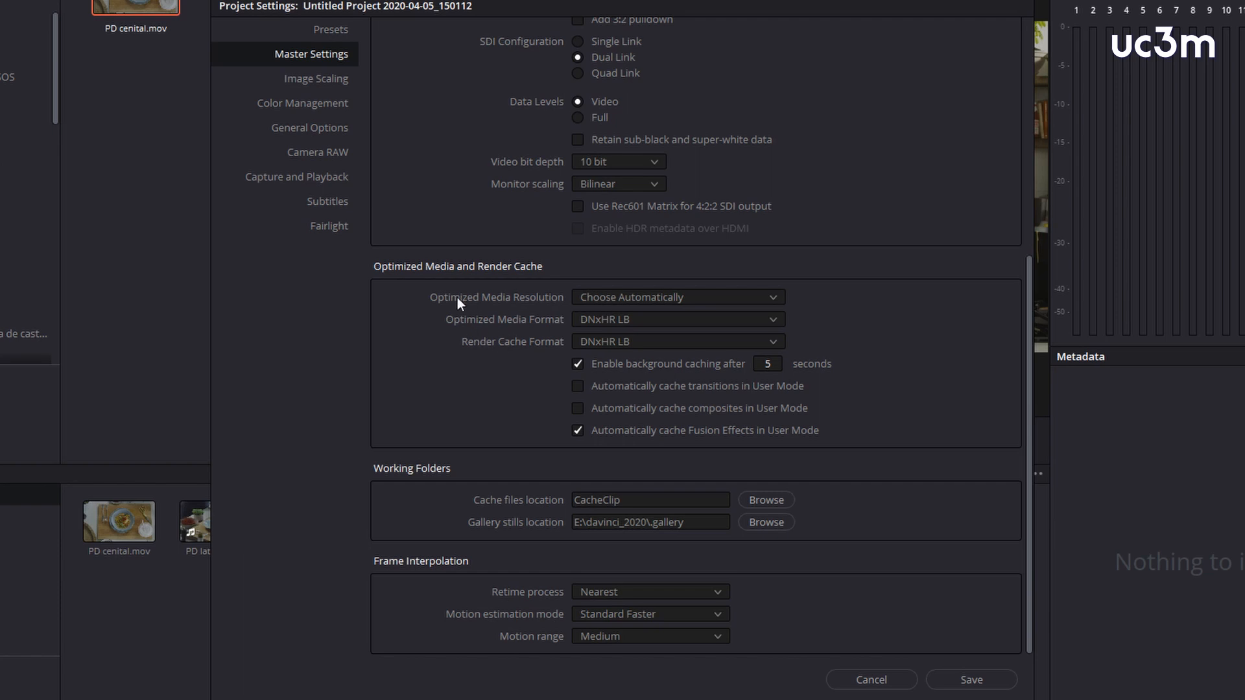
Step: Set the Optimized Media Resolution to Quarter and save the project settings
left_click(770, 299)
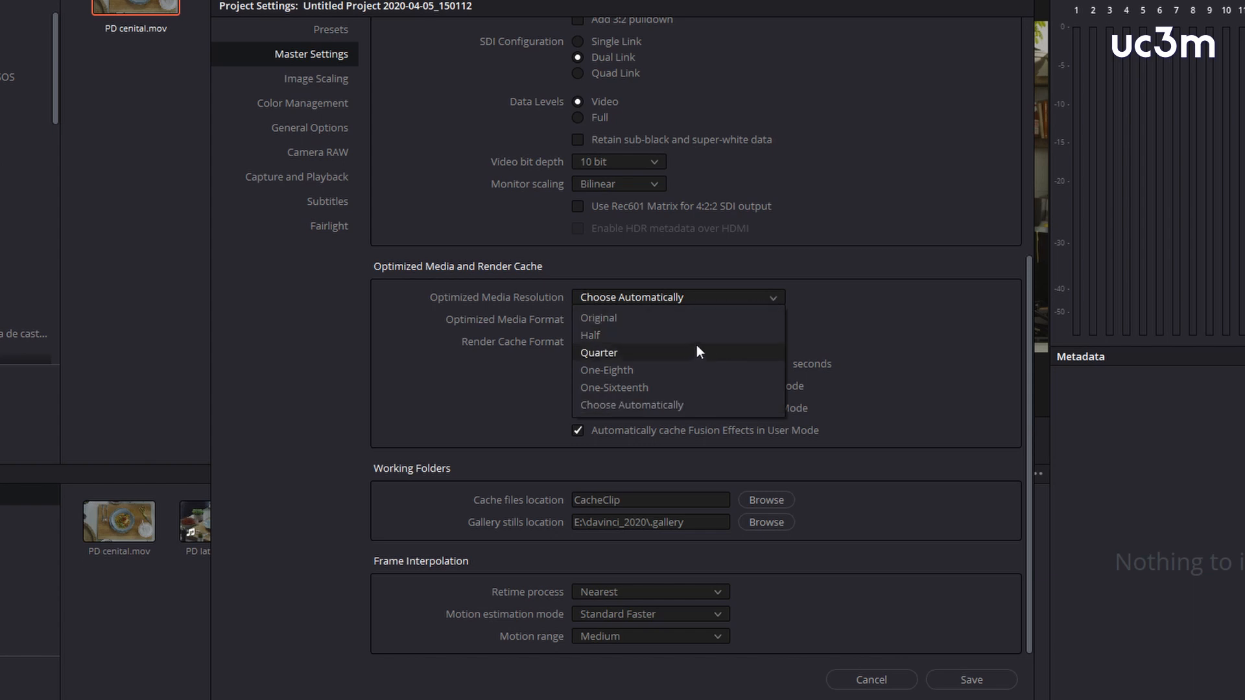
left_click(620, 354)
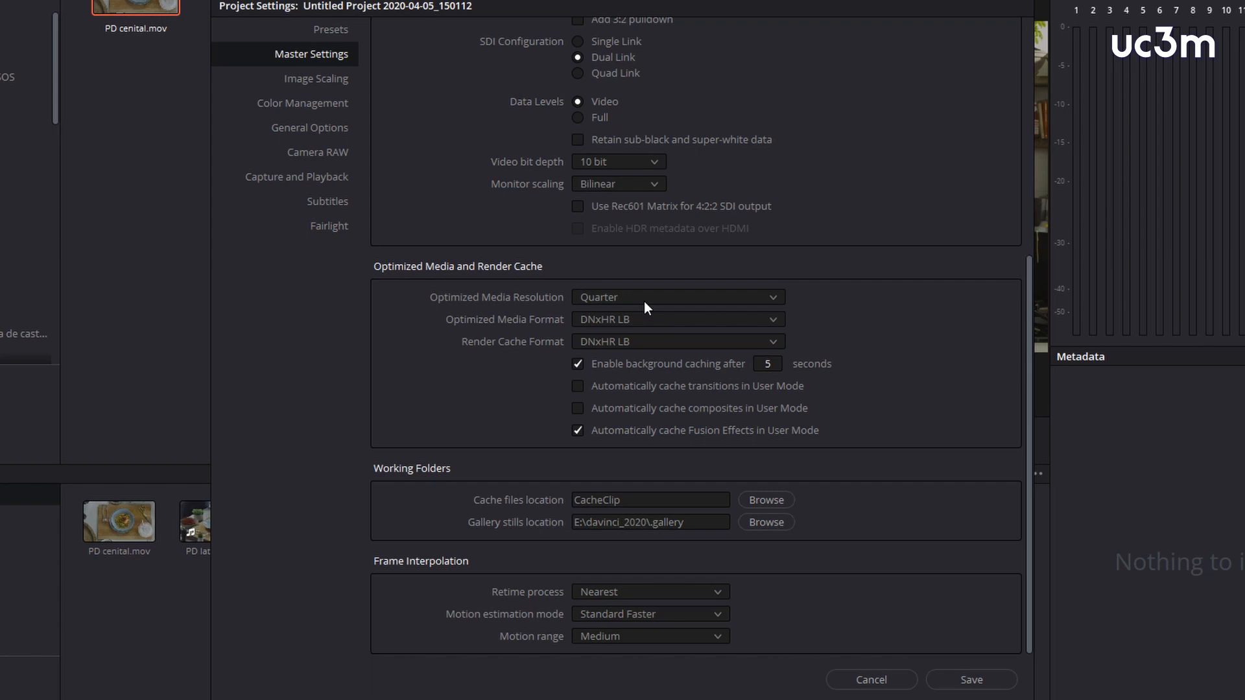
left_click(973, 680)
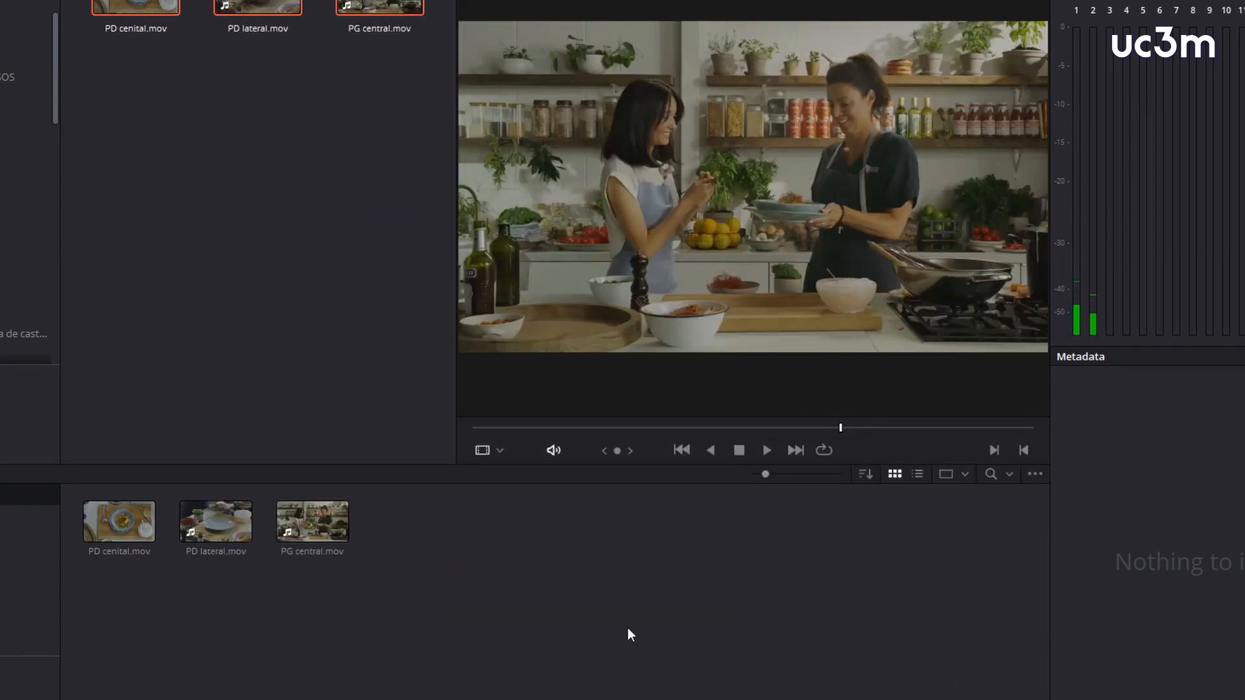
Step: Generate optimized media for all three kitchen clips in the Master bin and clear the selection
left_click_drag(461, 582, 69, 510)
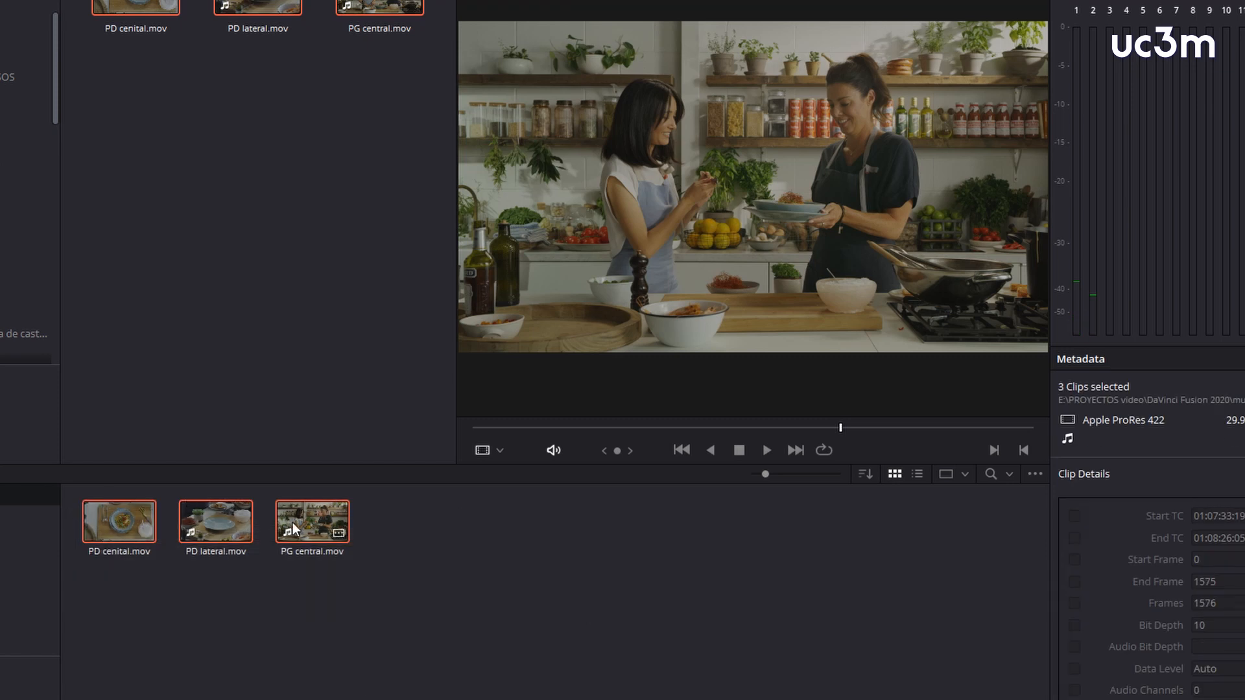
right_click(314, 524)
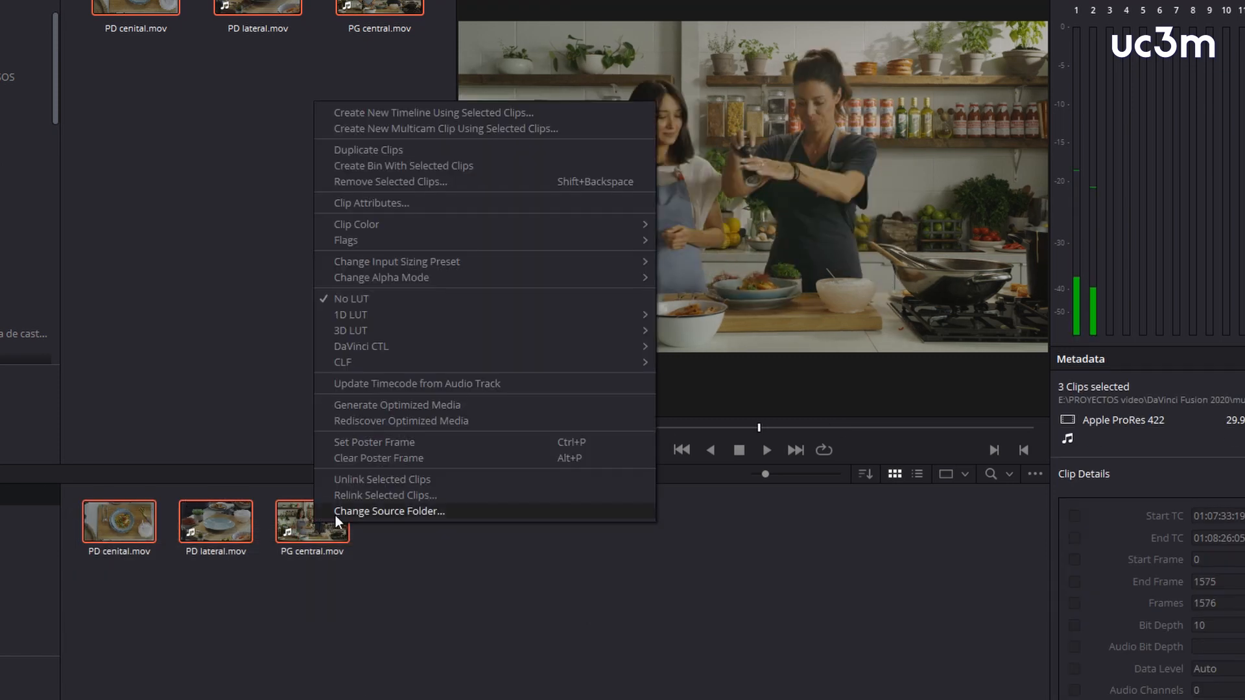
left_click(387, 406)
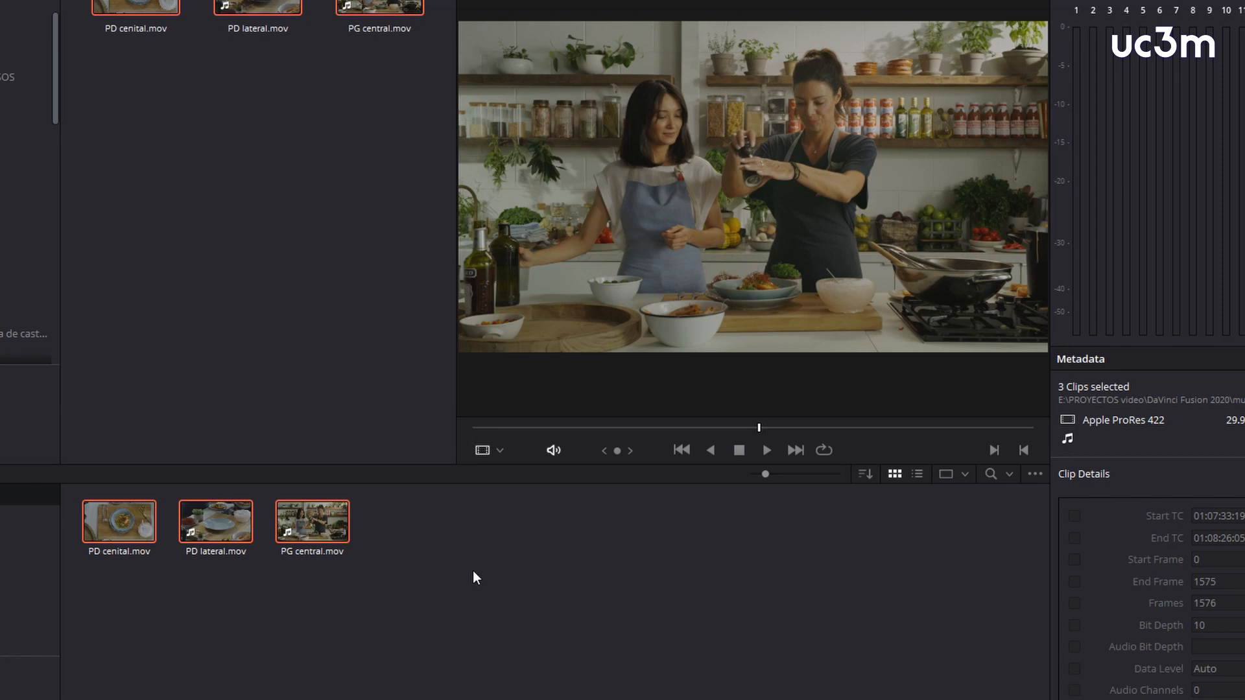
left_click(473, 570)
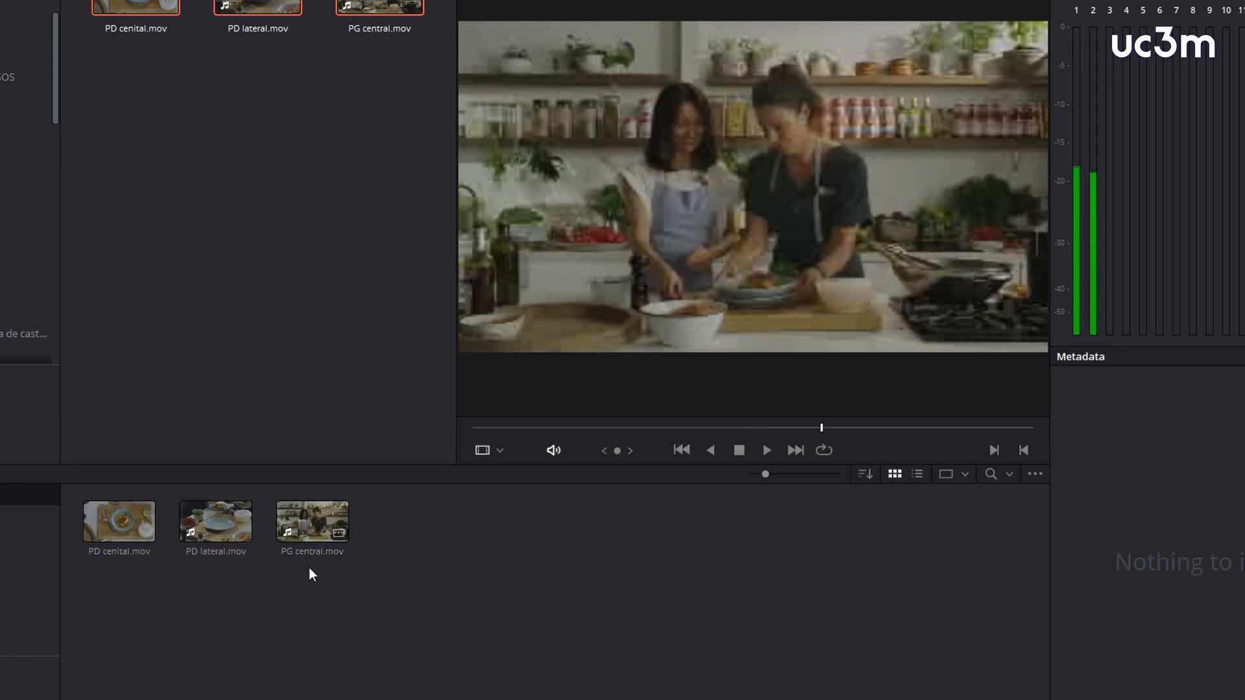
Step: List the Master bin clips with their details and add a widened Optimized Media column
left_click(916, 474)
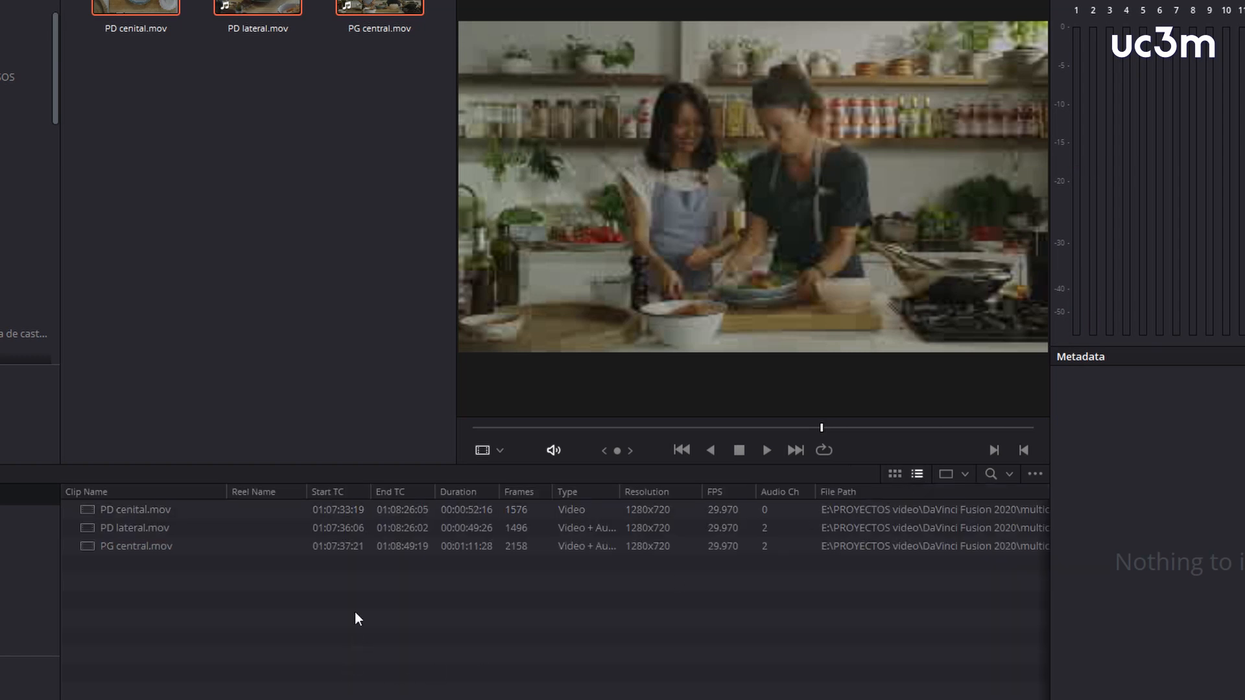
right_click(208, 493)
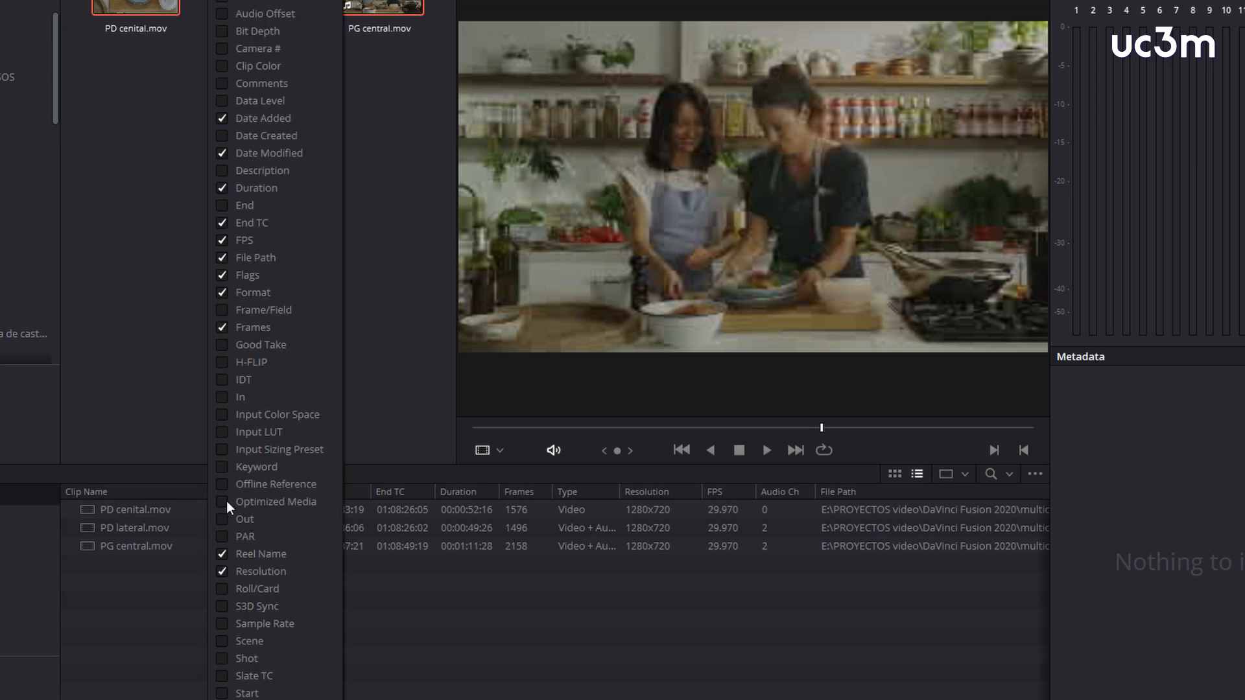
left_click(223, 502)
left_click(476, 624)
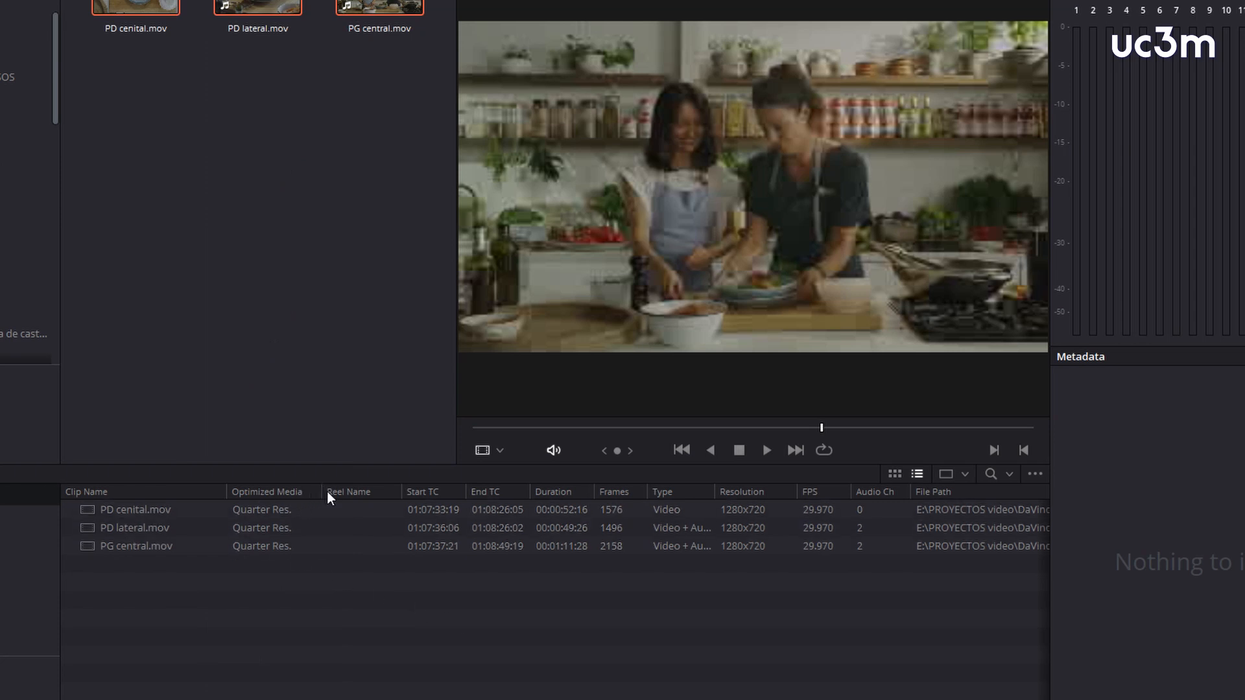
left_click_drag(322, 490, 361, 490)
Step: Check the optimized media status of PD cenital.mov, then open the playback options on the Edit page
left_click(260, 511)
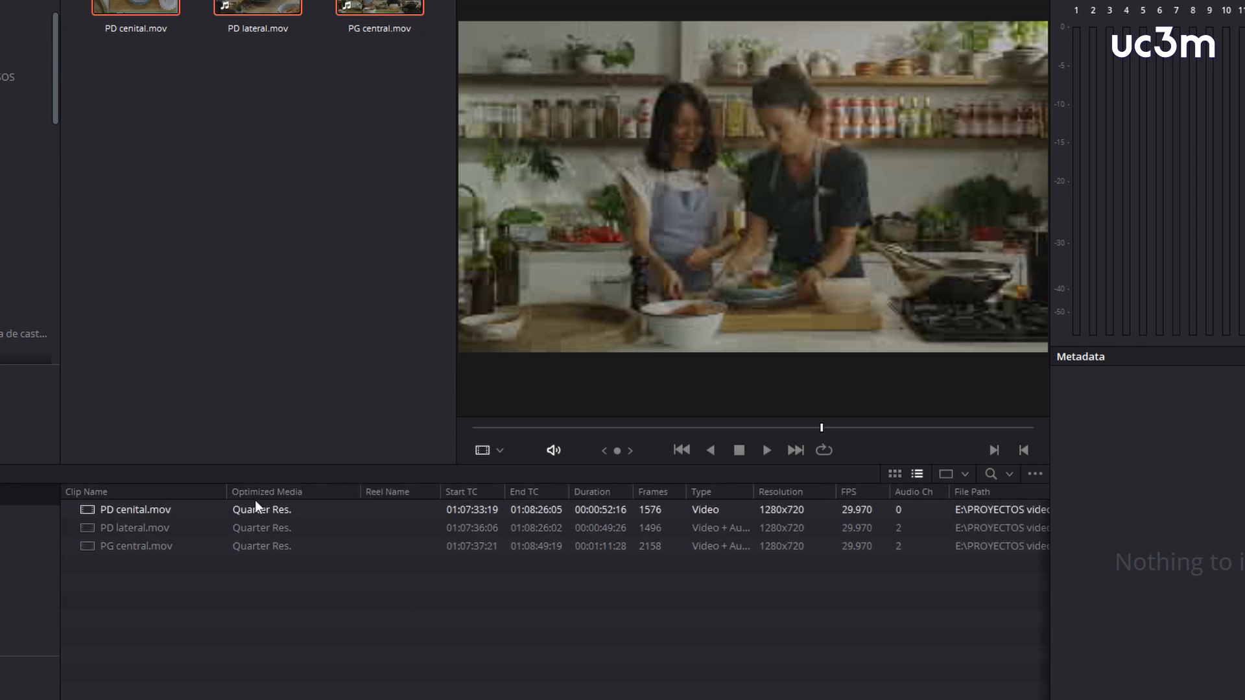
left_click(283, 579)
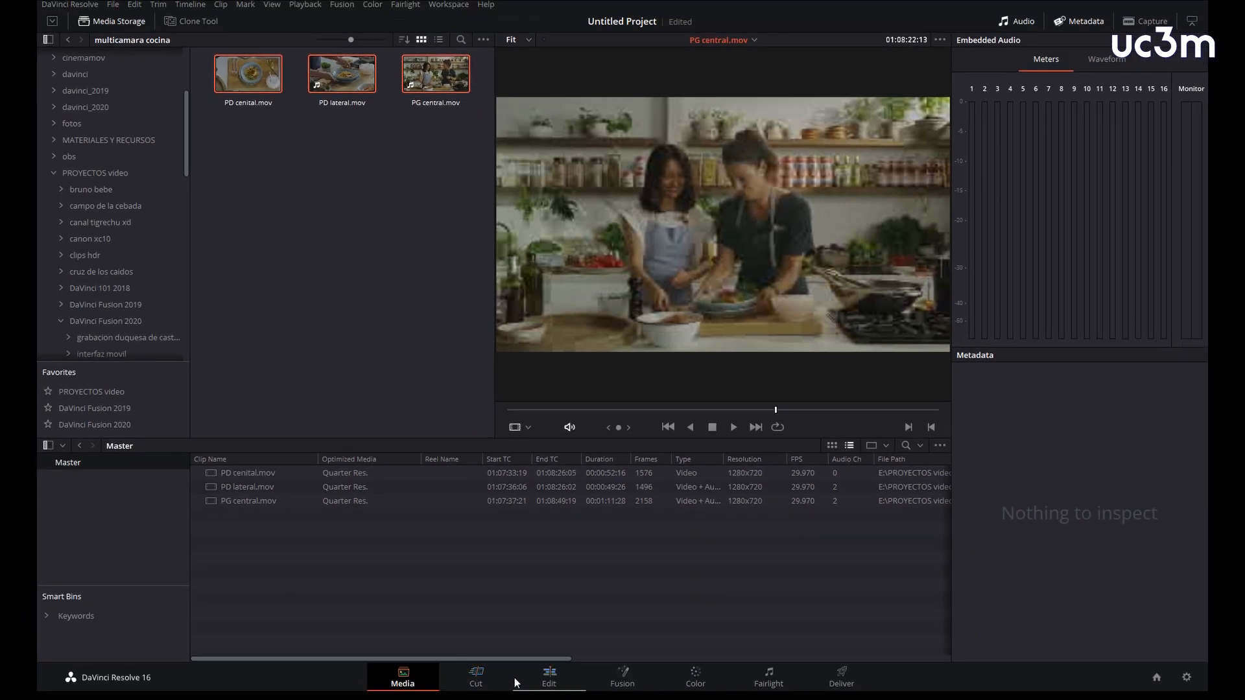
left_click(548, 678)
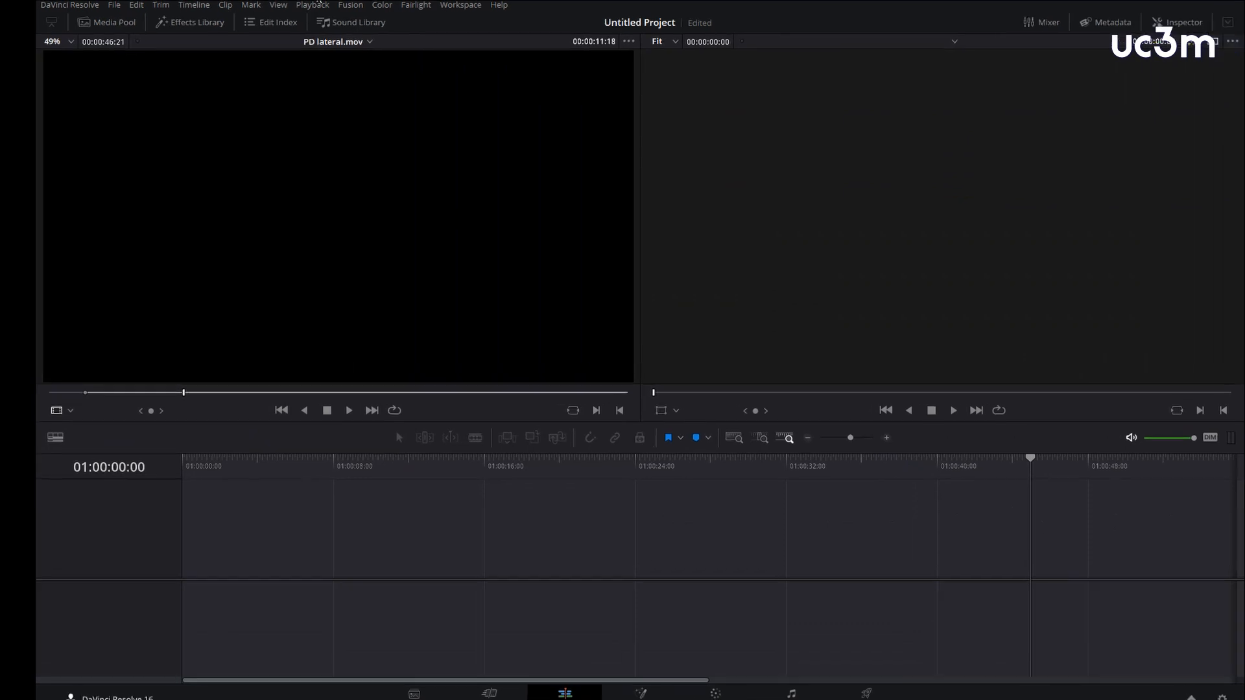
left_click(319, 6)
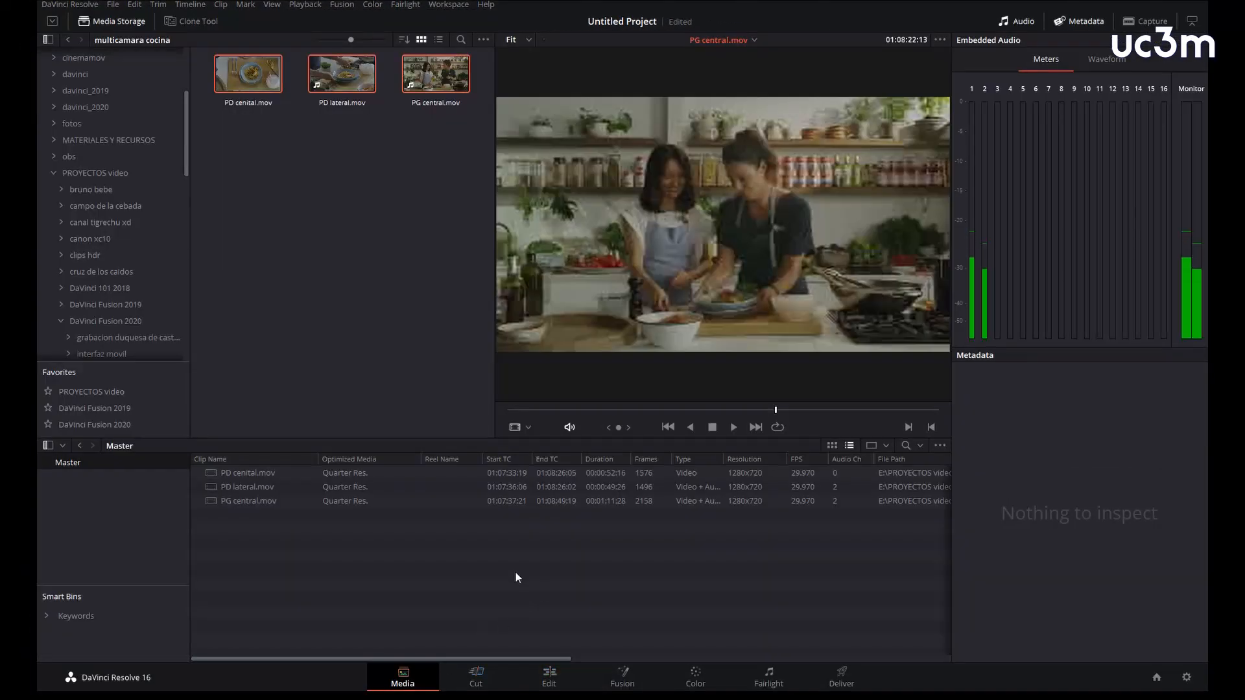
Step: Create PD cenital Multicam from the three kitchen clips, with angle sync set to In and angles named by clip name
left_click_drag(422, 539, 239, 462)
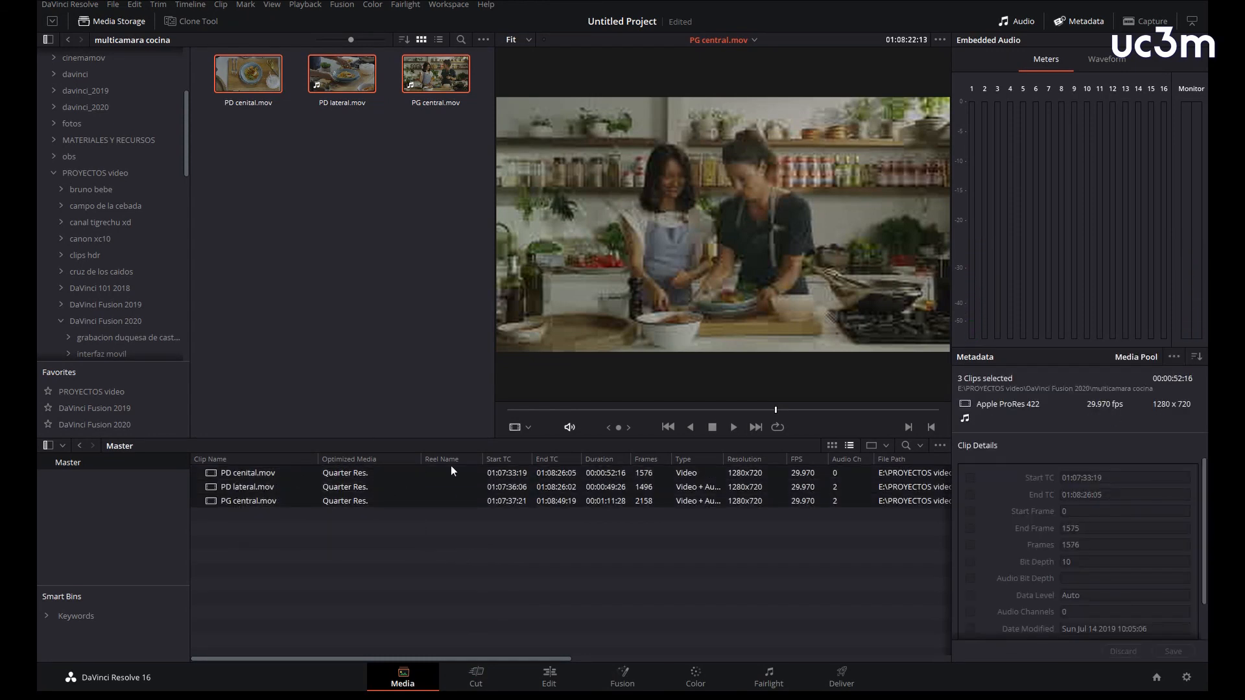
right_click(253, 477)
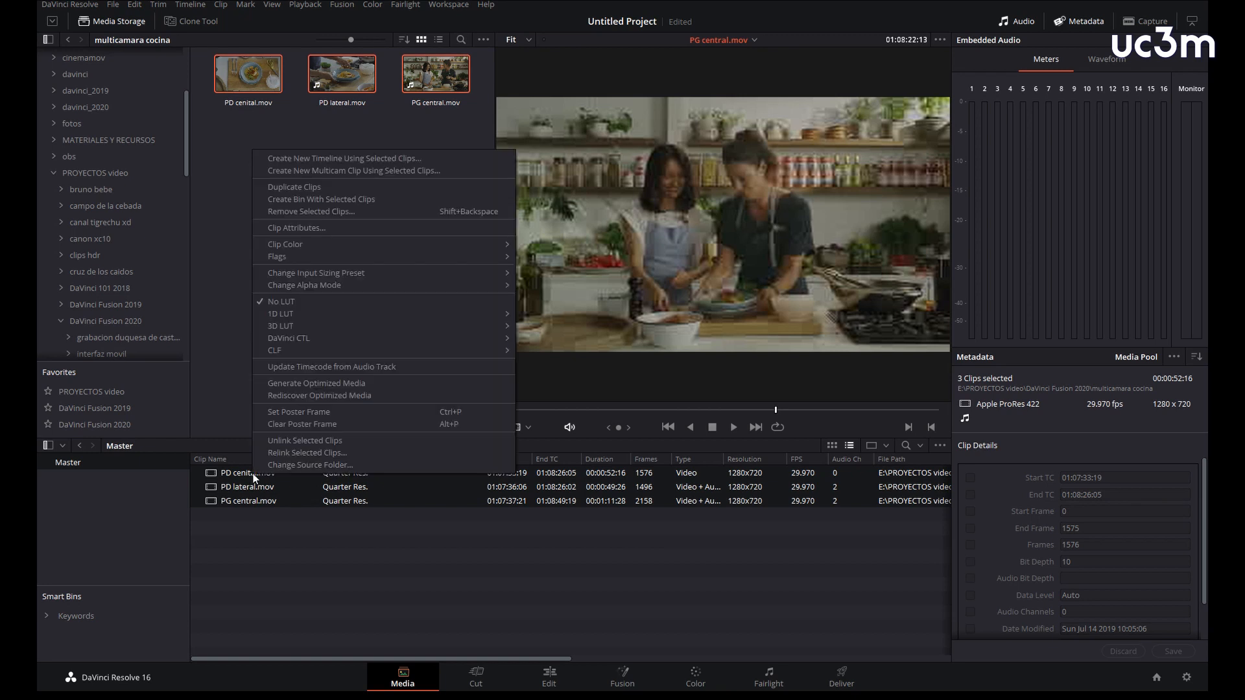
left_click(317, 170)
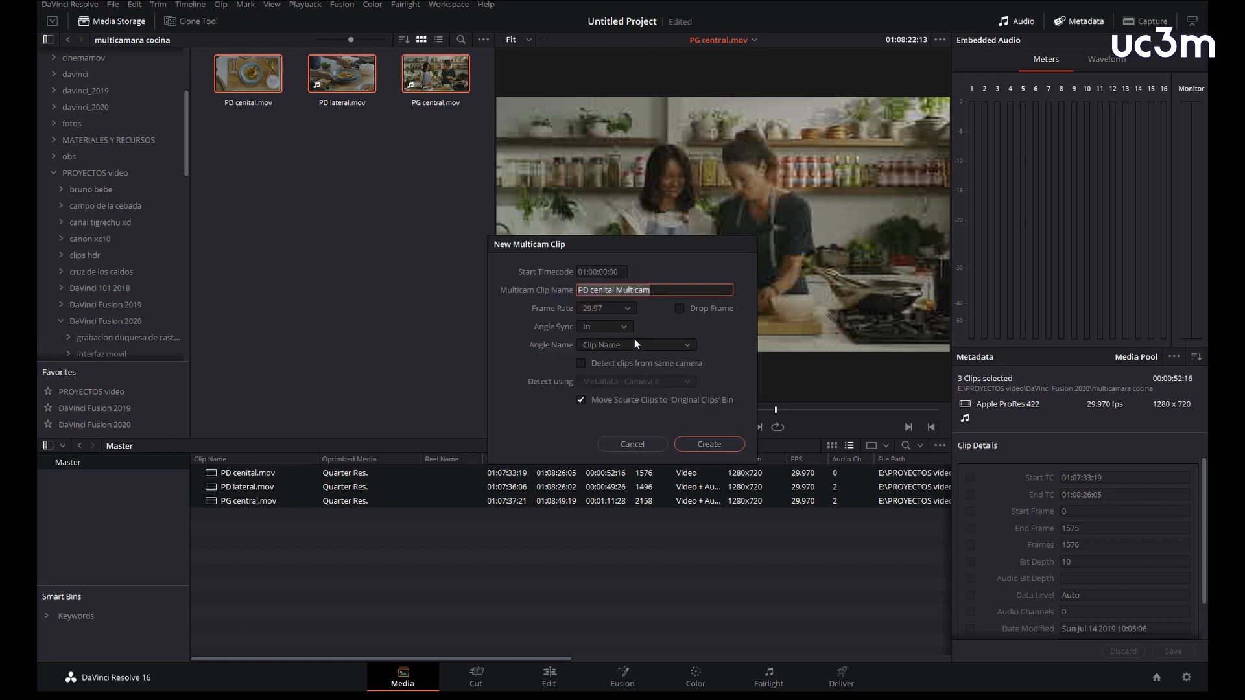
left_click(707, 443)
left_click(271, 477)
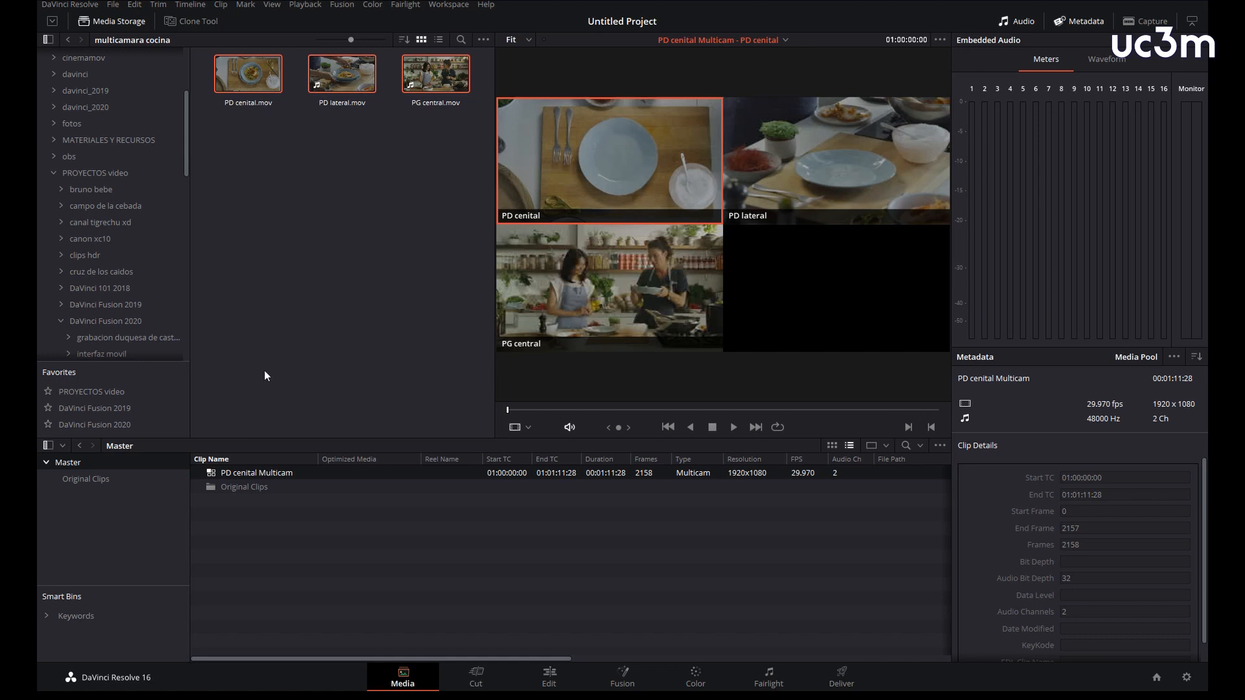
Step: Put PD cenital Multicam on a new timeline in the Edit page and set the source viewer to Multicam mode
left_click(119, 25)
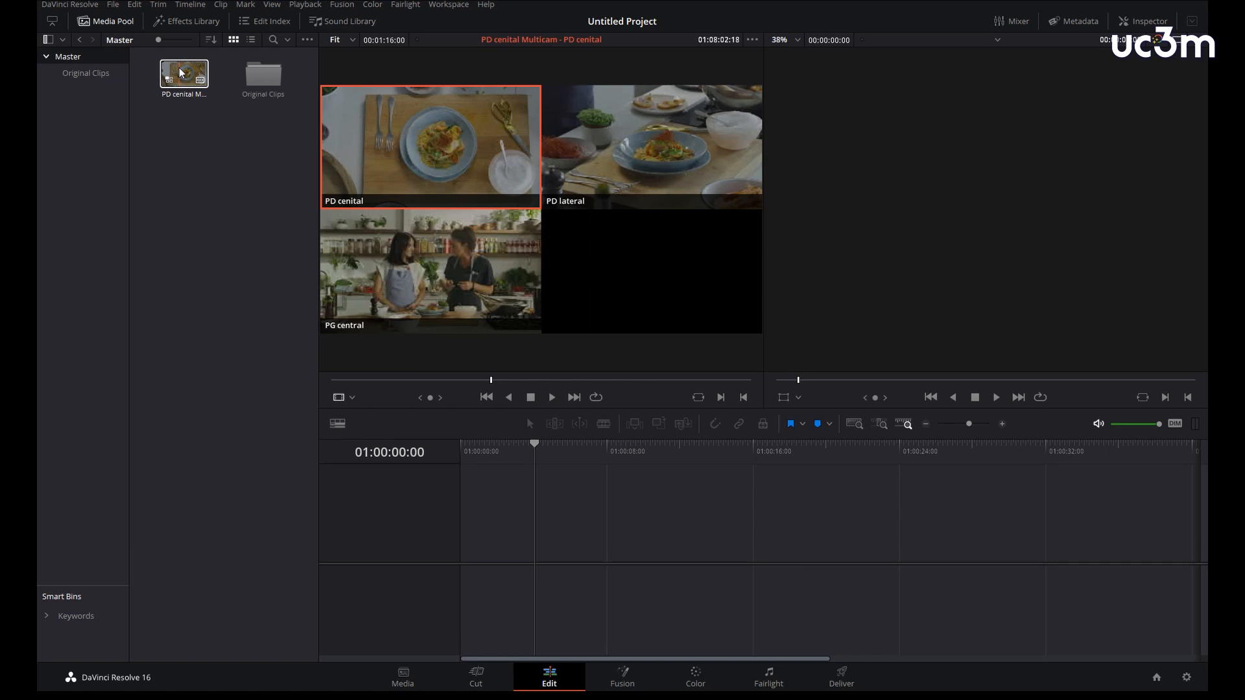
left_click_drag(182, 72, 503, 549)
left_click(352, 398)
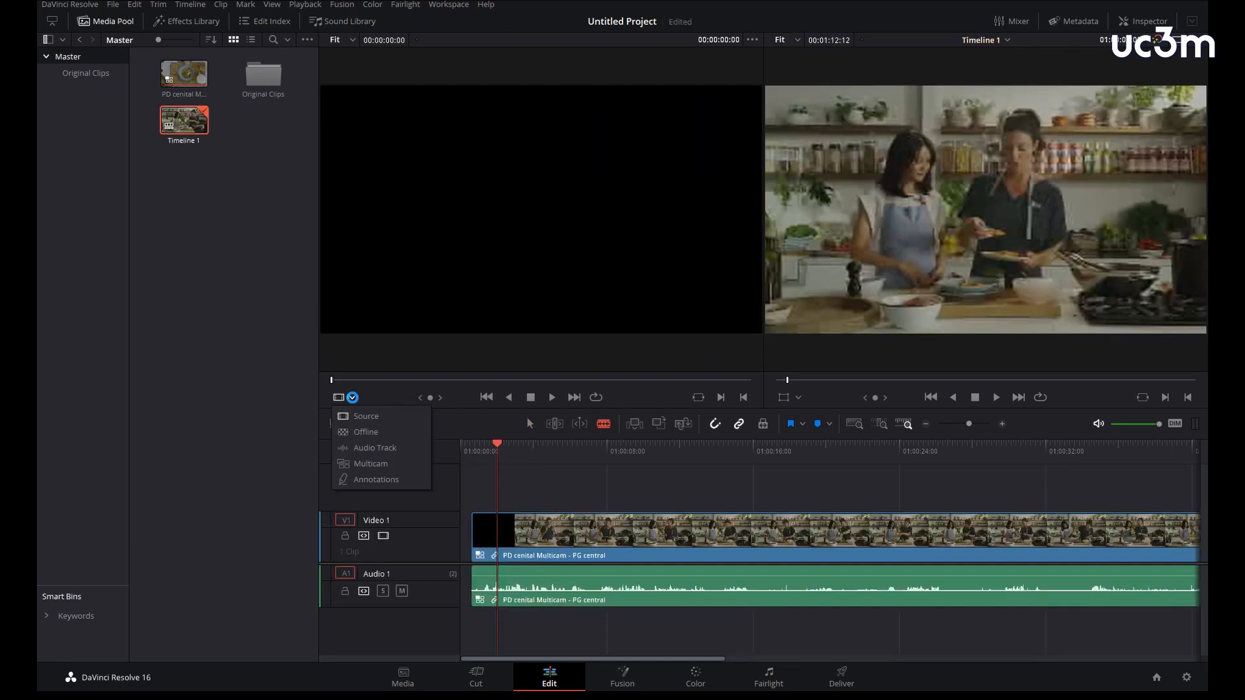
left_click(371, 463)
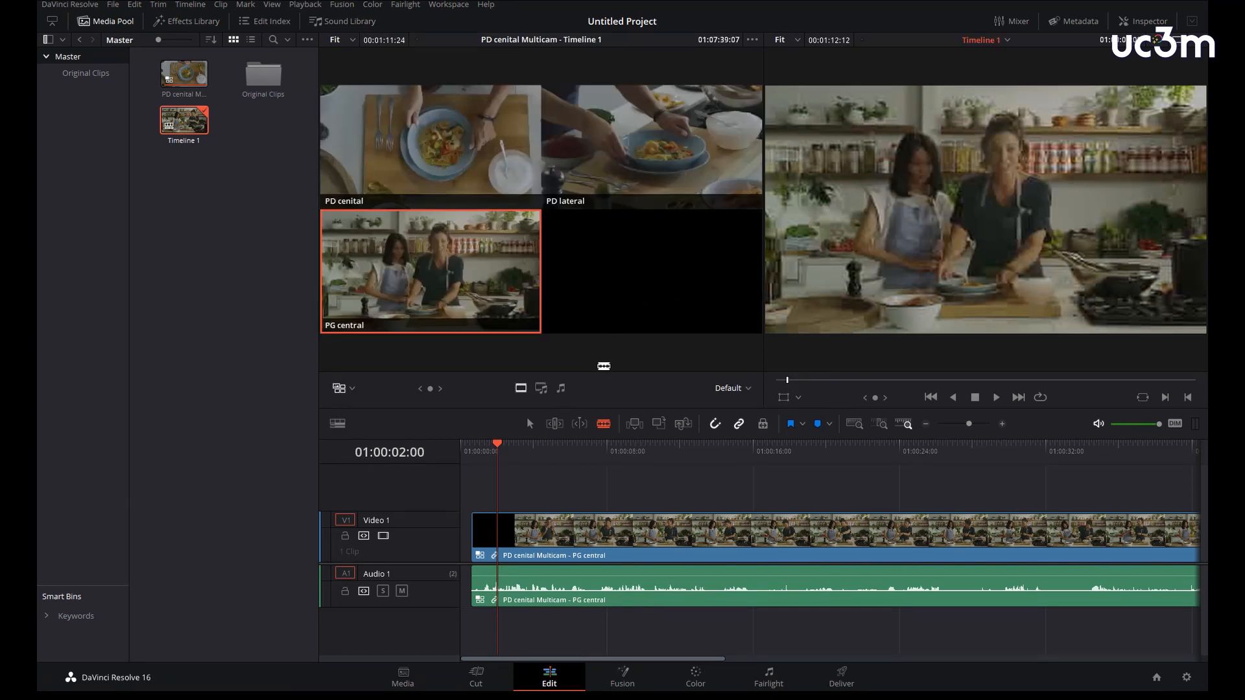
Step: Play the timeline and cut live to PD cenital, PD lateral, PG central, PD lateral and PG central, then stop playback
key("space")
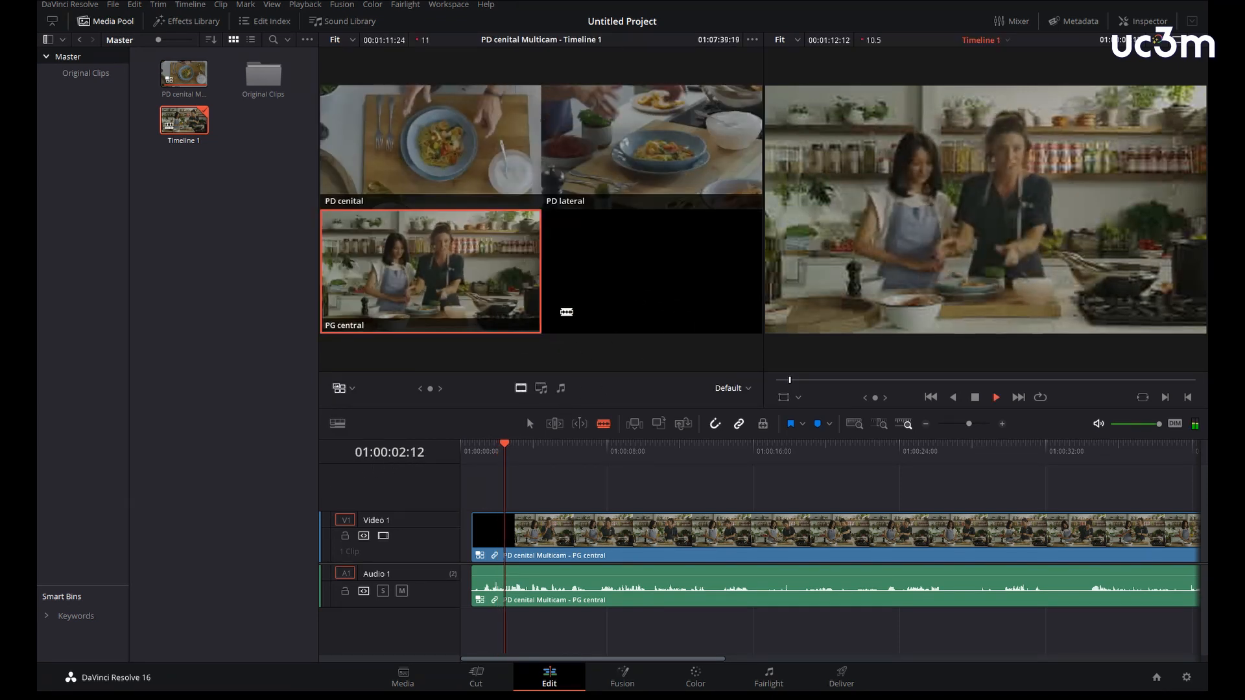
left_click(482, 154)
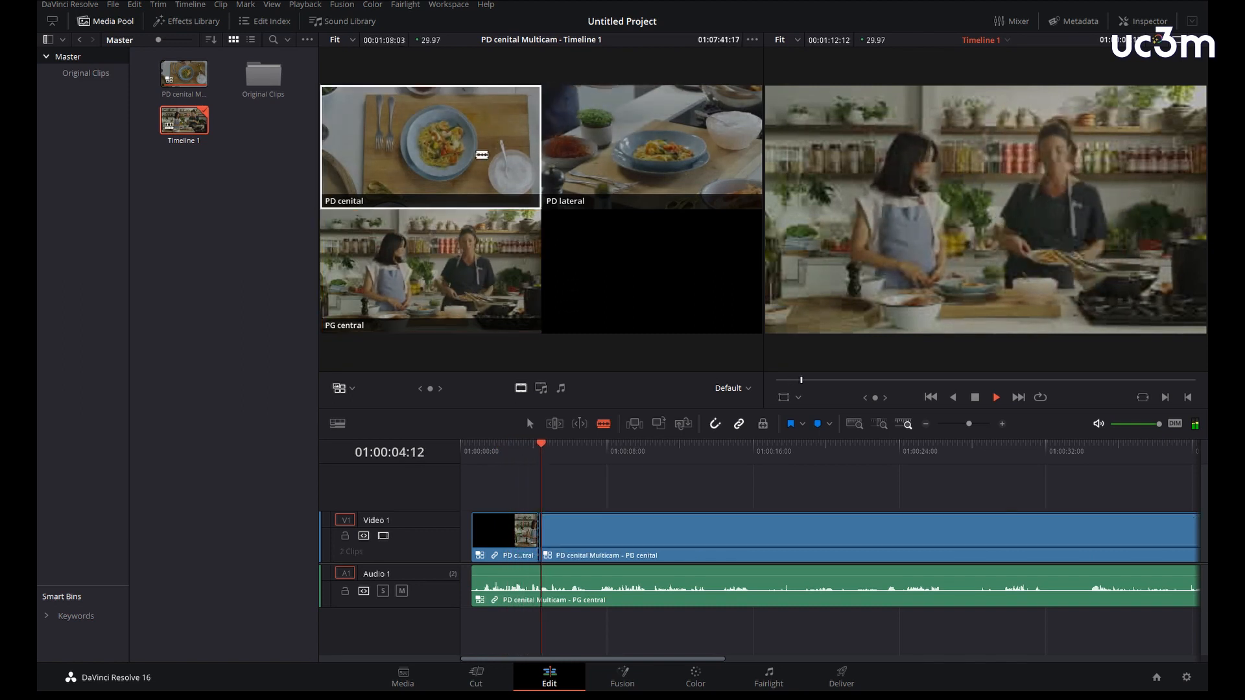
left_click(641, 137)
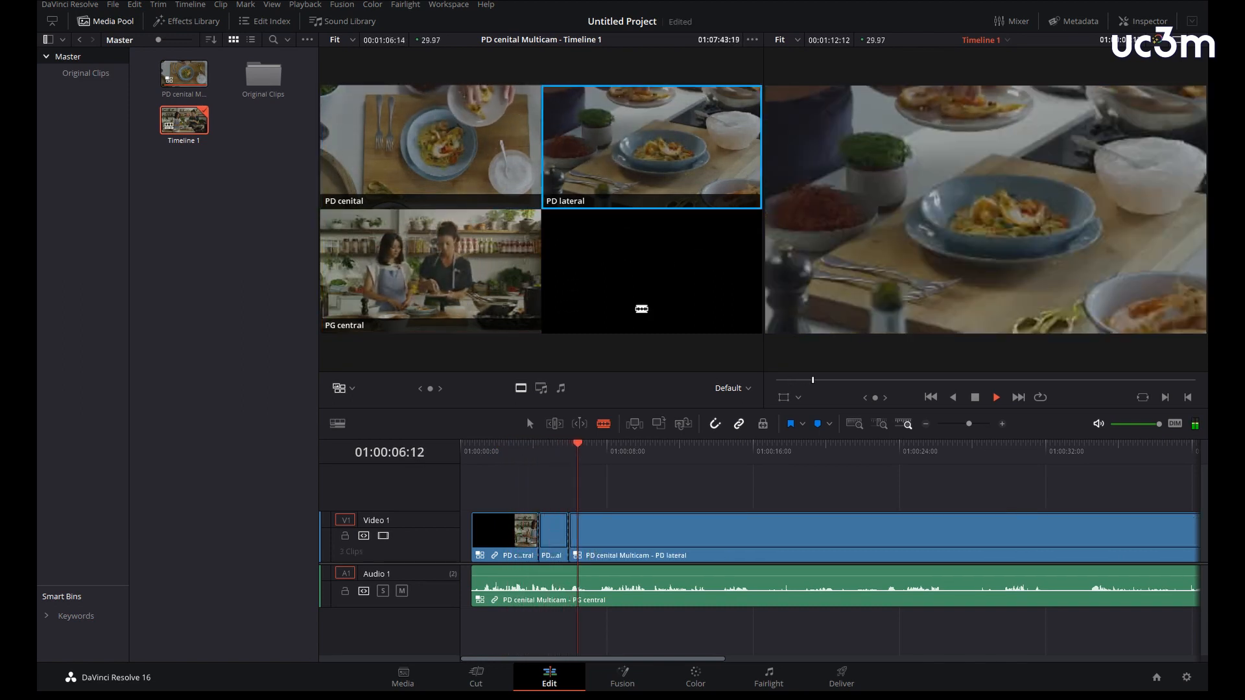
left_click(540, 298)
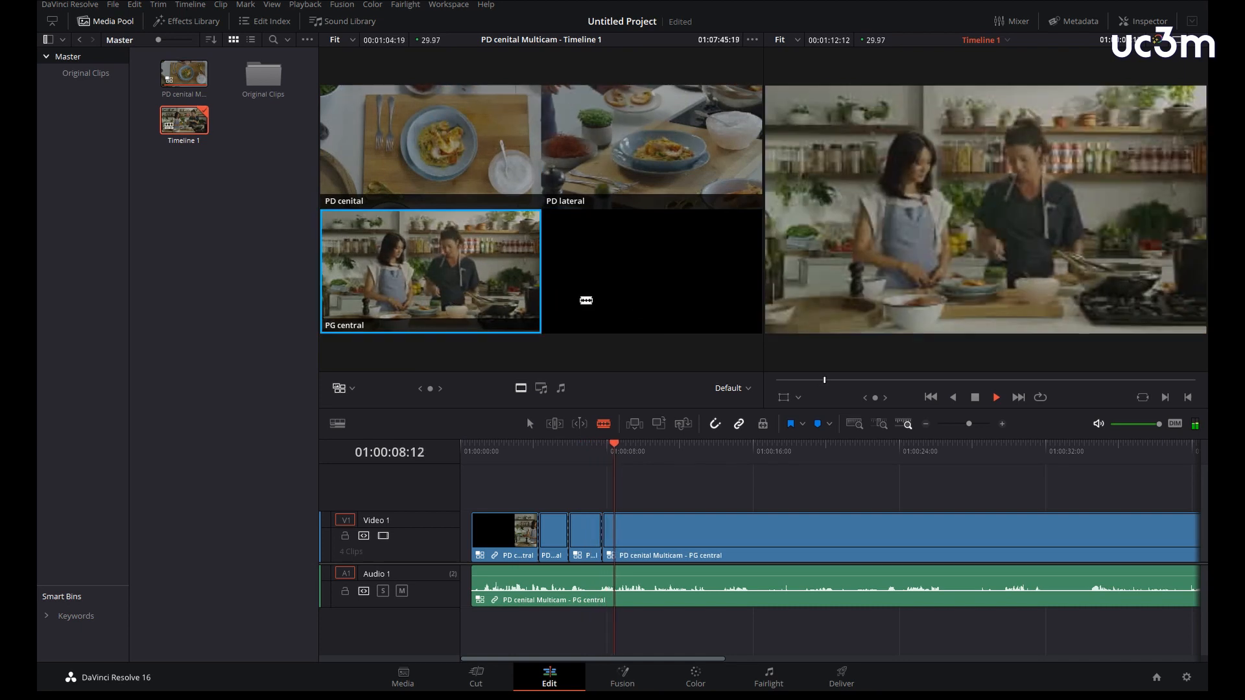
left_click(648, 146)
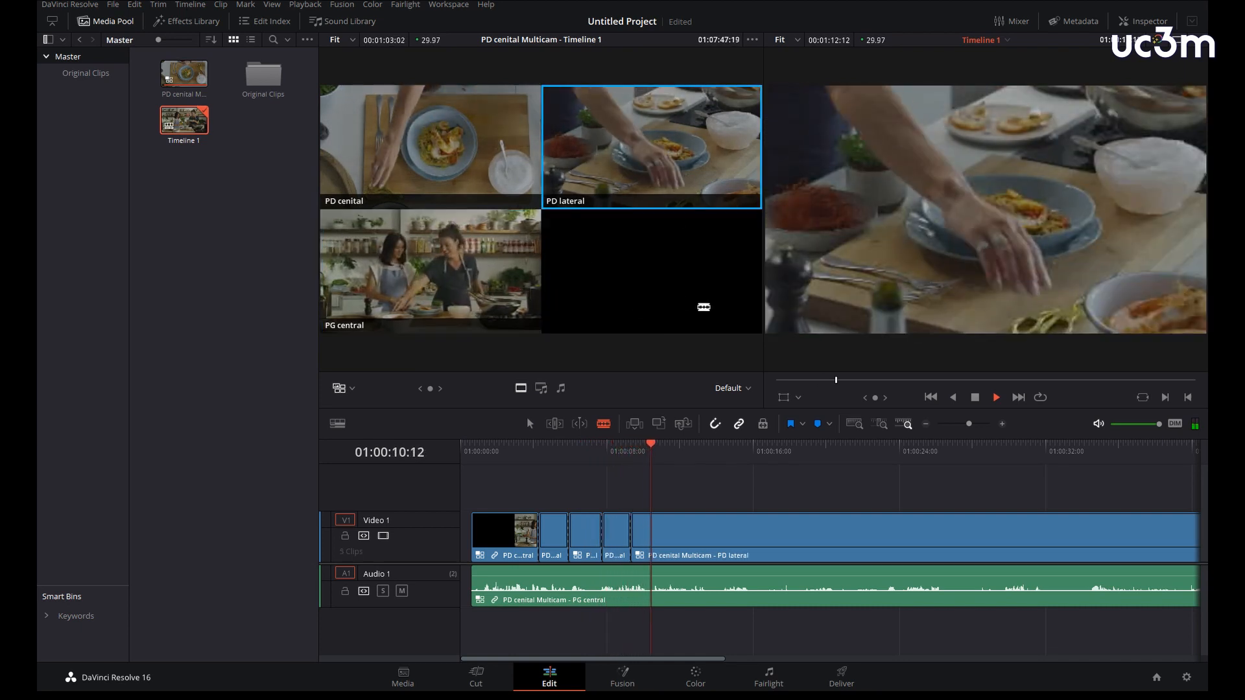
left_click(534, 271)
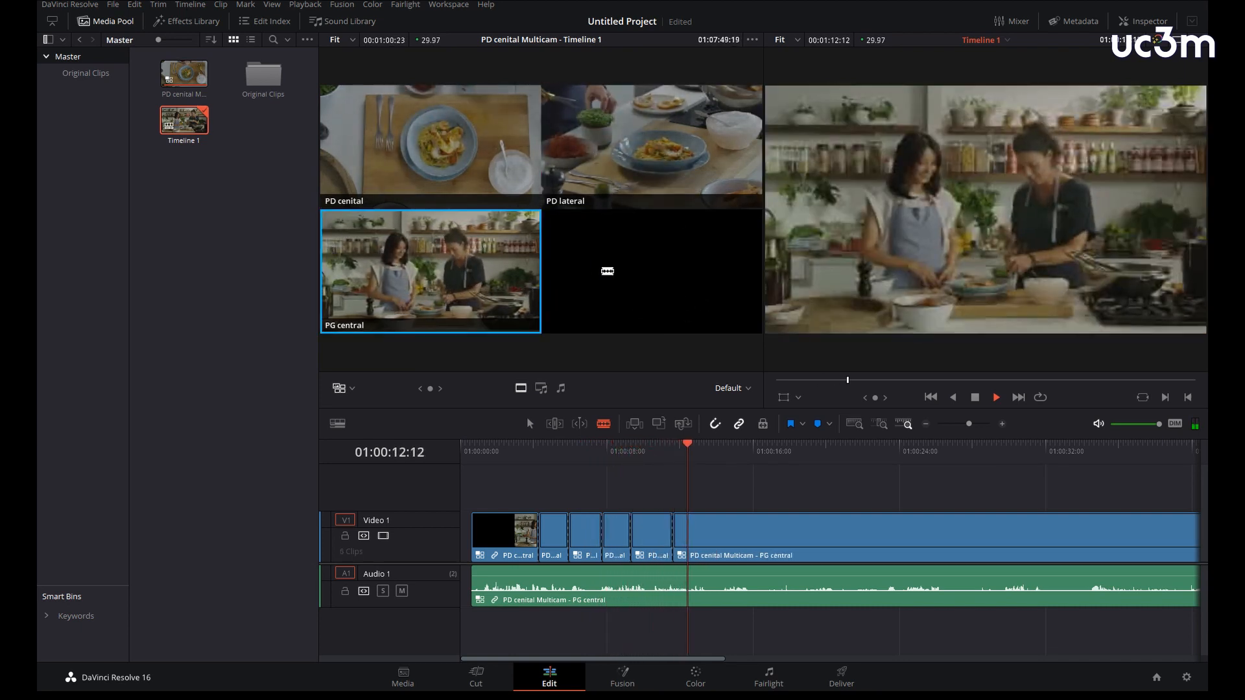
key("space")
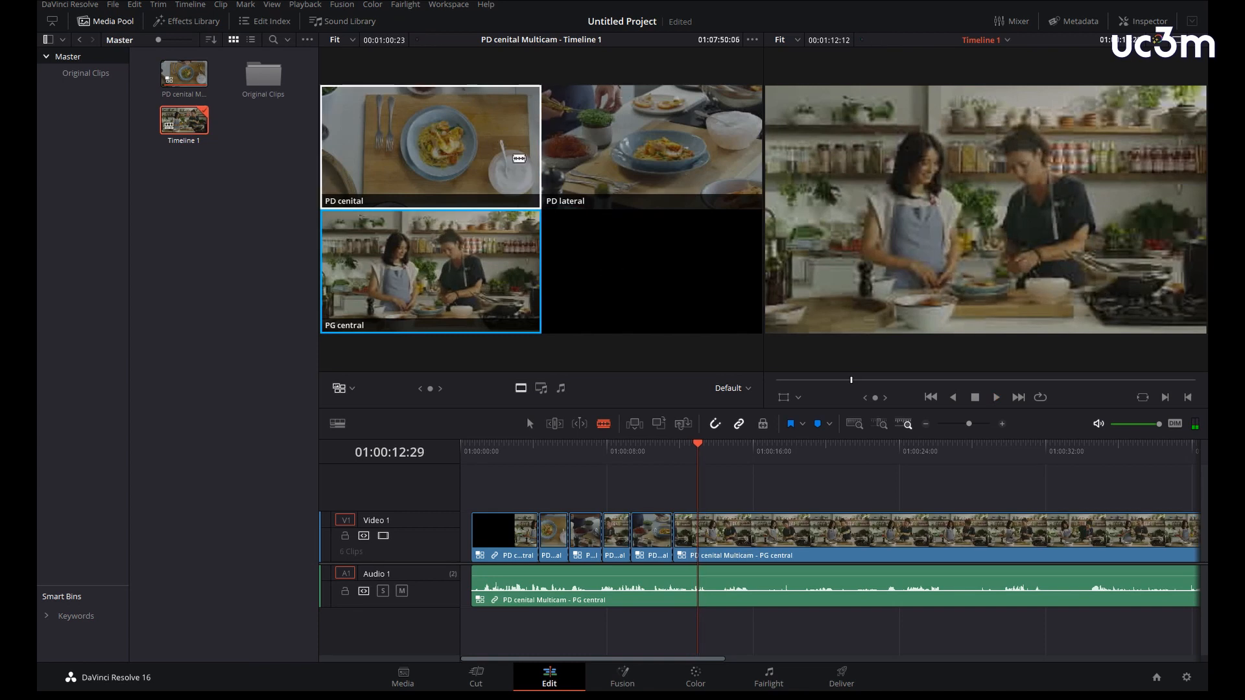
Step: Turn off Use Optimized Media If Available for playback
left_click(304, 5)
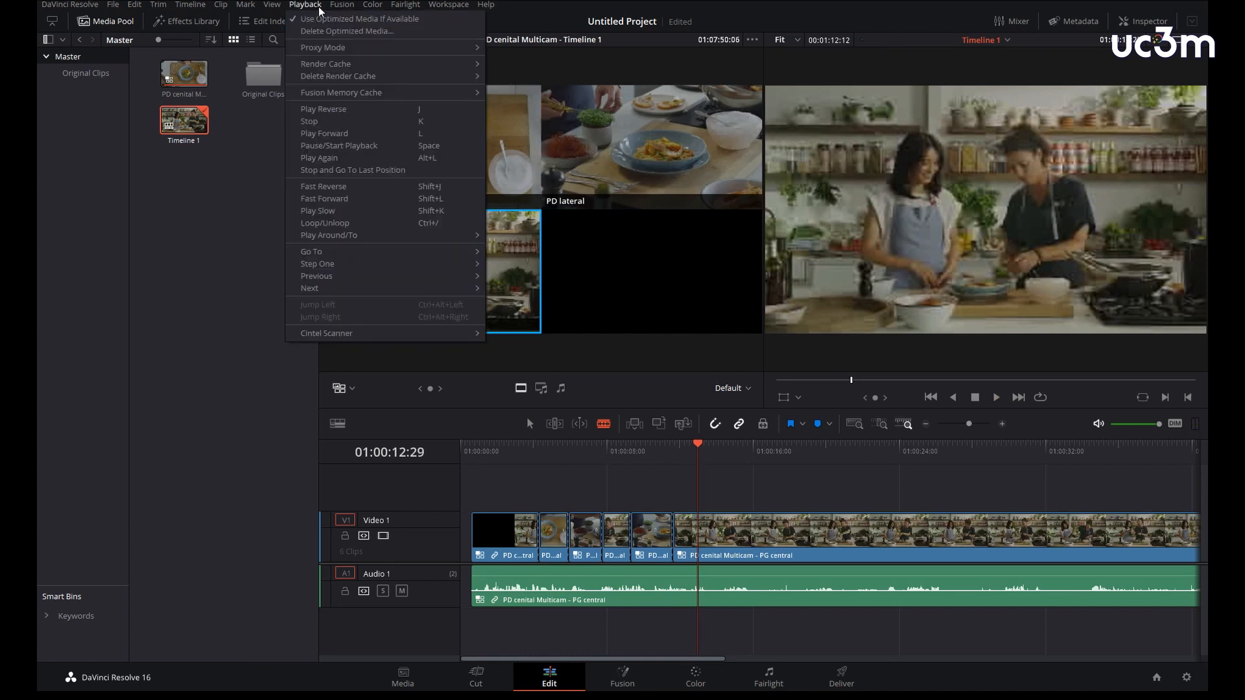
left_click(319, 18)
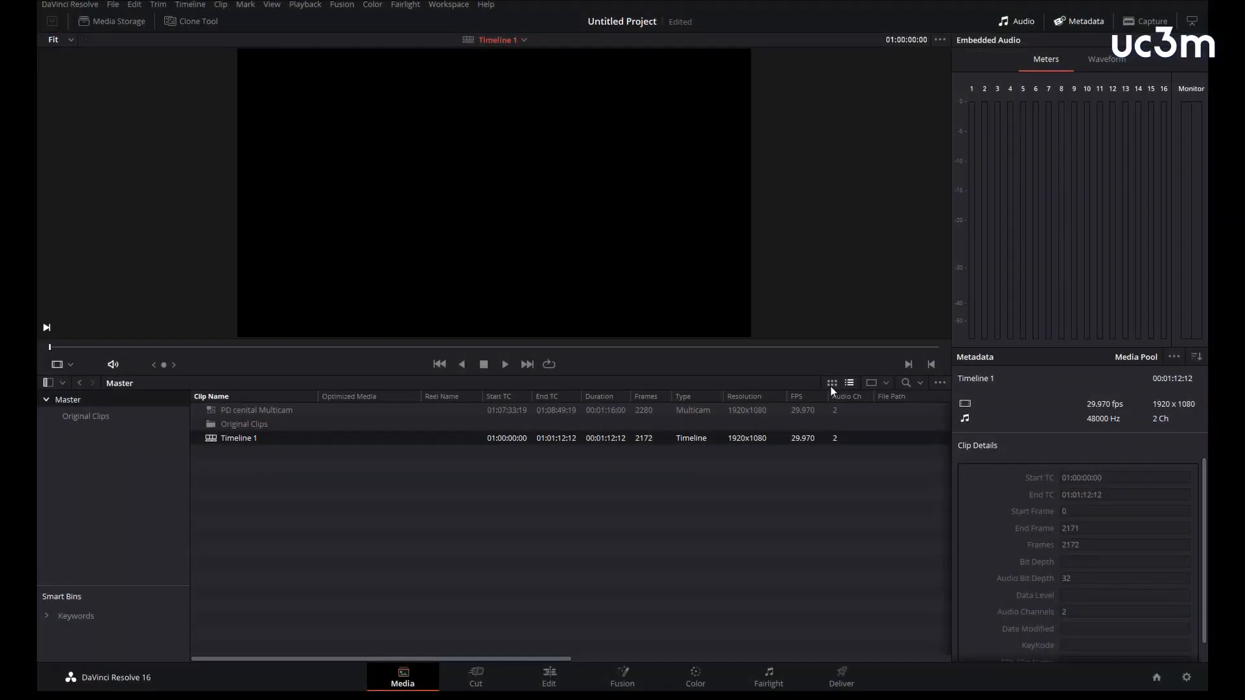
Step: On the Media page, show the Master bin as thumbnails and remove the multicam clip, the Original Clips bin and Timeline 1
left_click(831, 384)
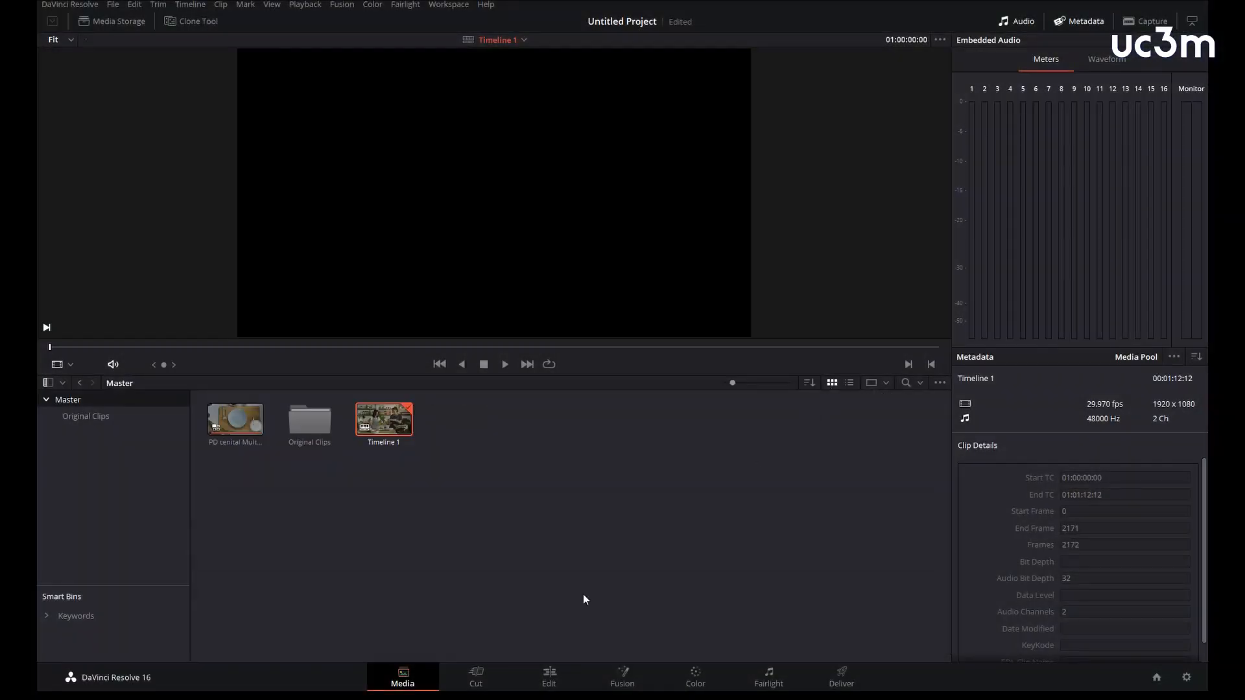
left_click(95, 22)
left_click_drag(482, 450, 206, 388)
key("Delete")
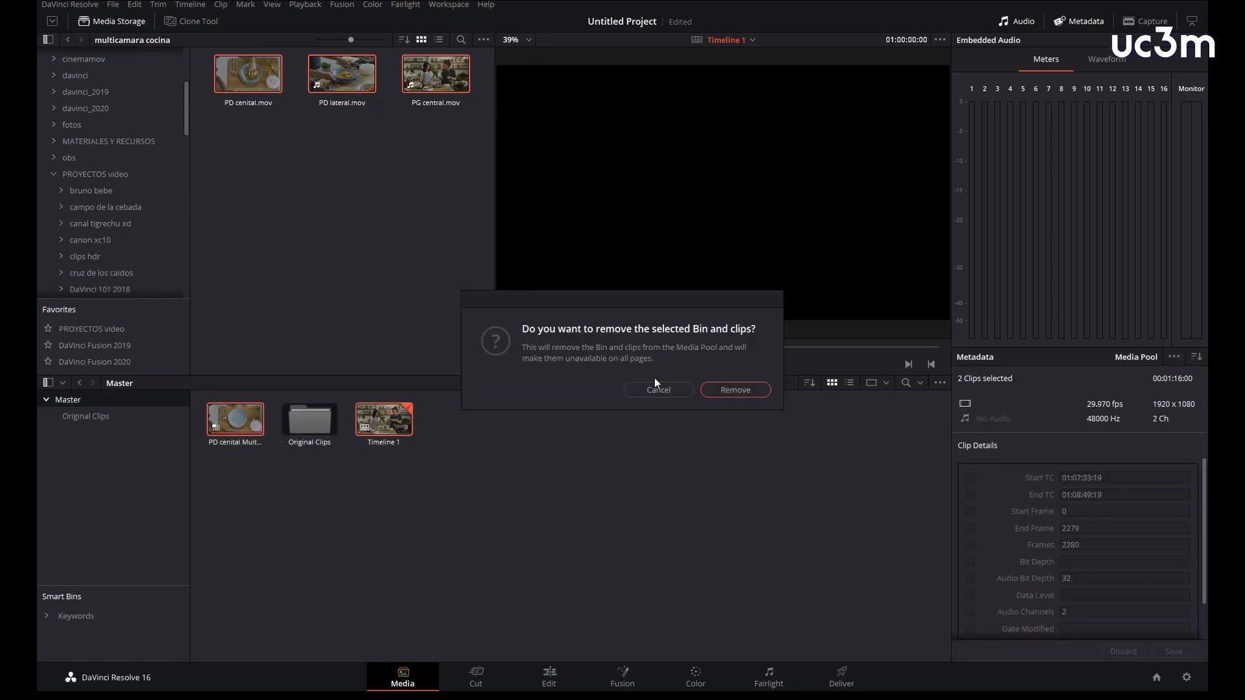
left_click(731, 390)
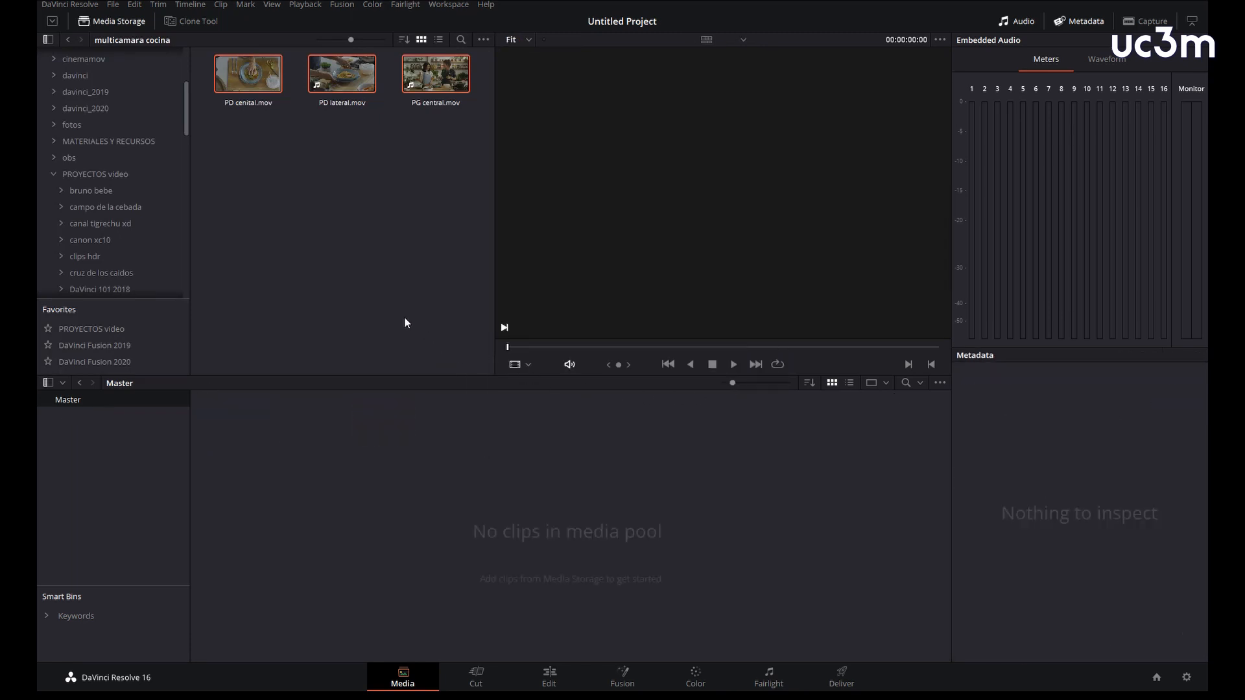
Step: Import the three kitchen clips into the empty Master bin again and load PD cenital.mov for viewing
left_click(429, 193)
left_click_drag(459, 171, 365, 472)
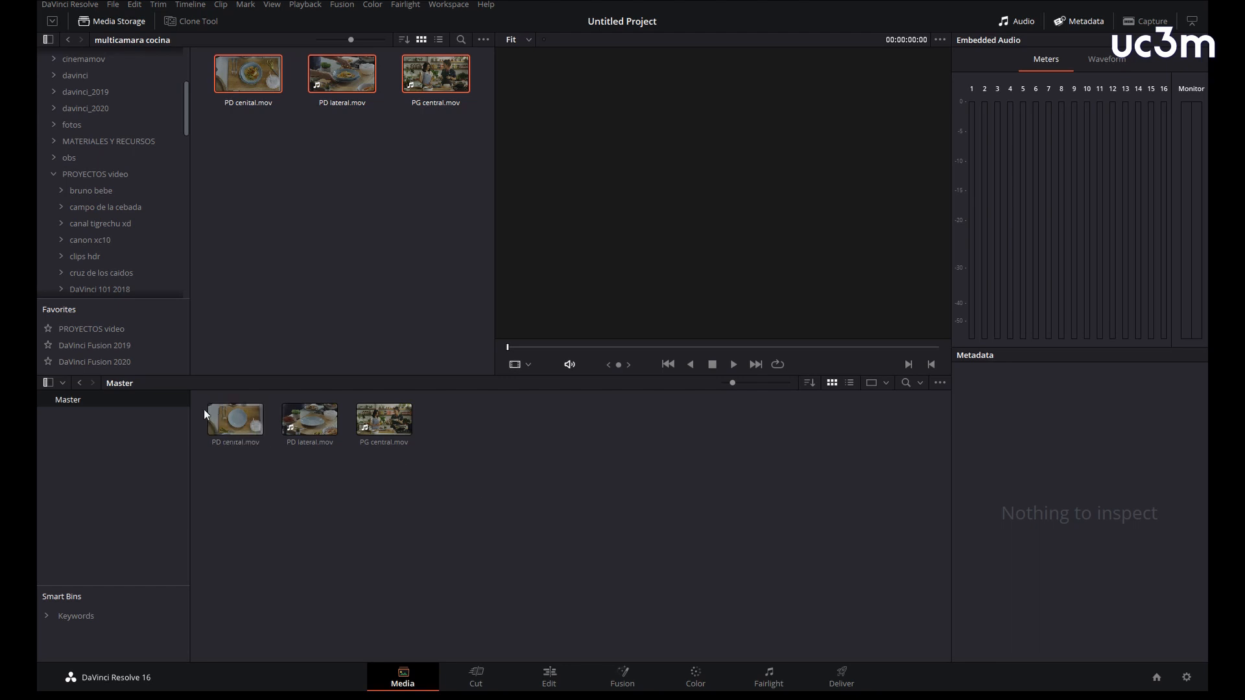
left_click(255, 425)
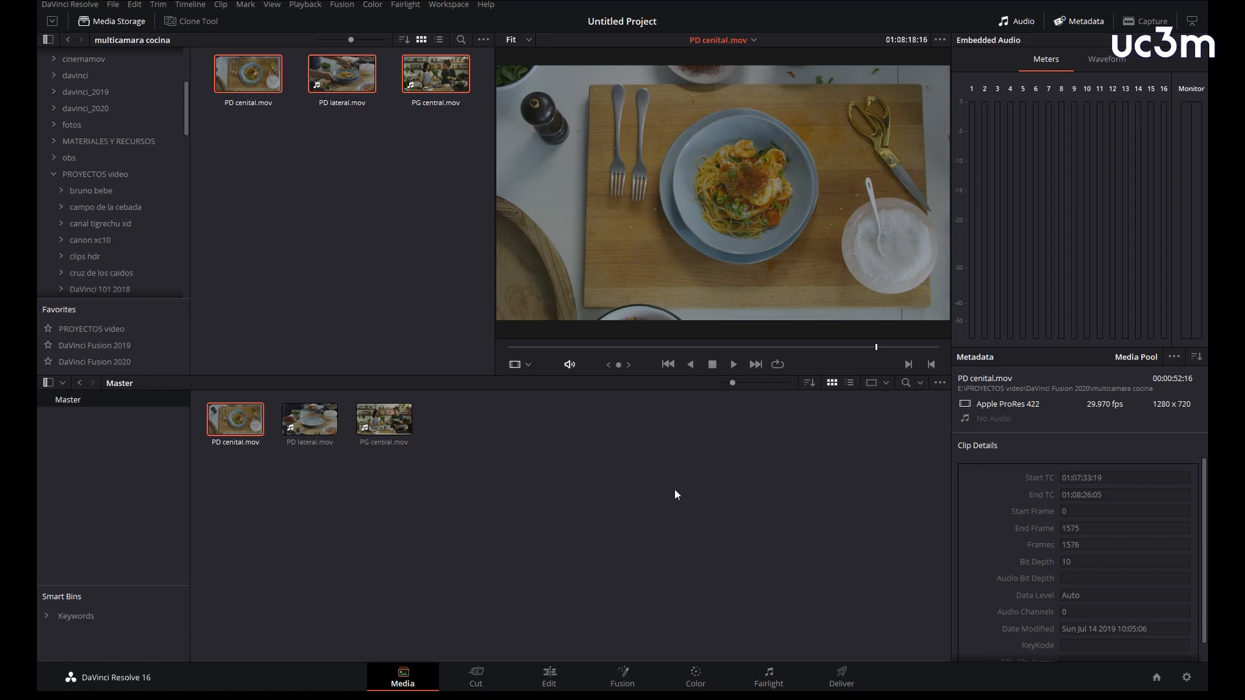
Step: Place PG central.mov, PD lateral.mov and PD cenital.mov in sequence on a new timeline and return the playhead to its start
left_click(559, 665)
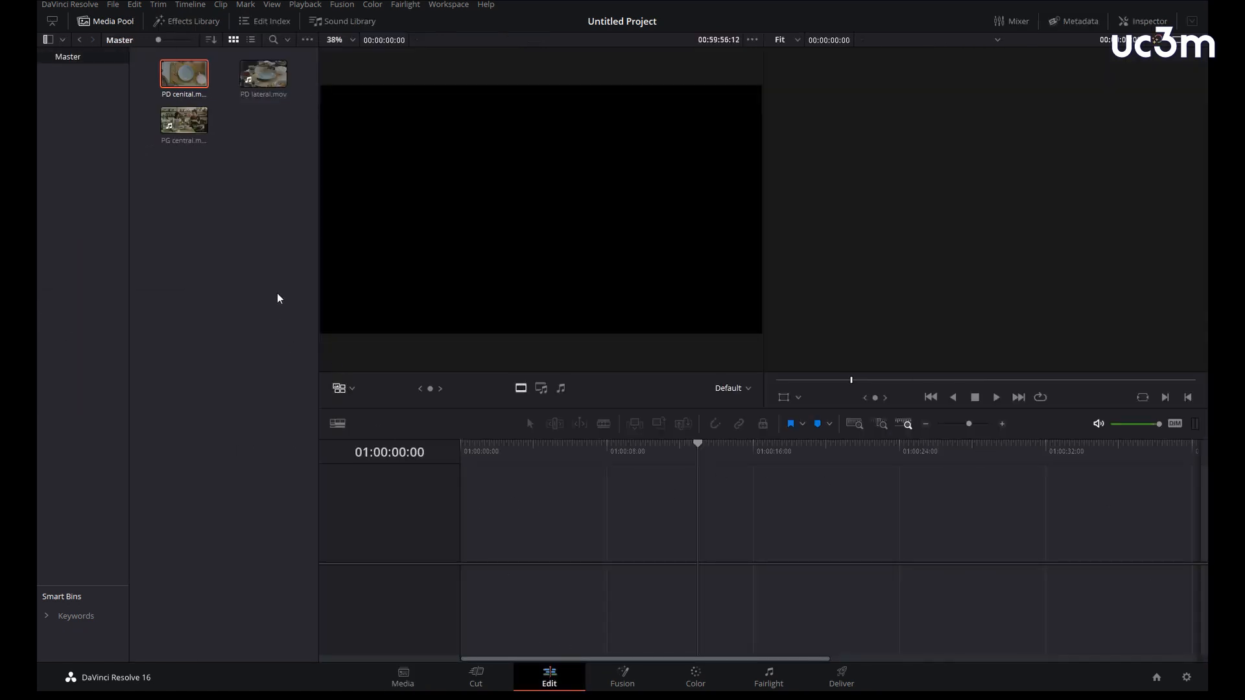
left_click_drag(295, 173, 137, 40)
left_click_drag(194, 75, 1138, 289)
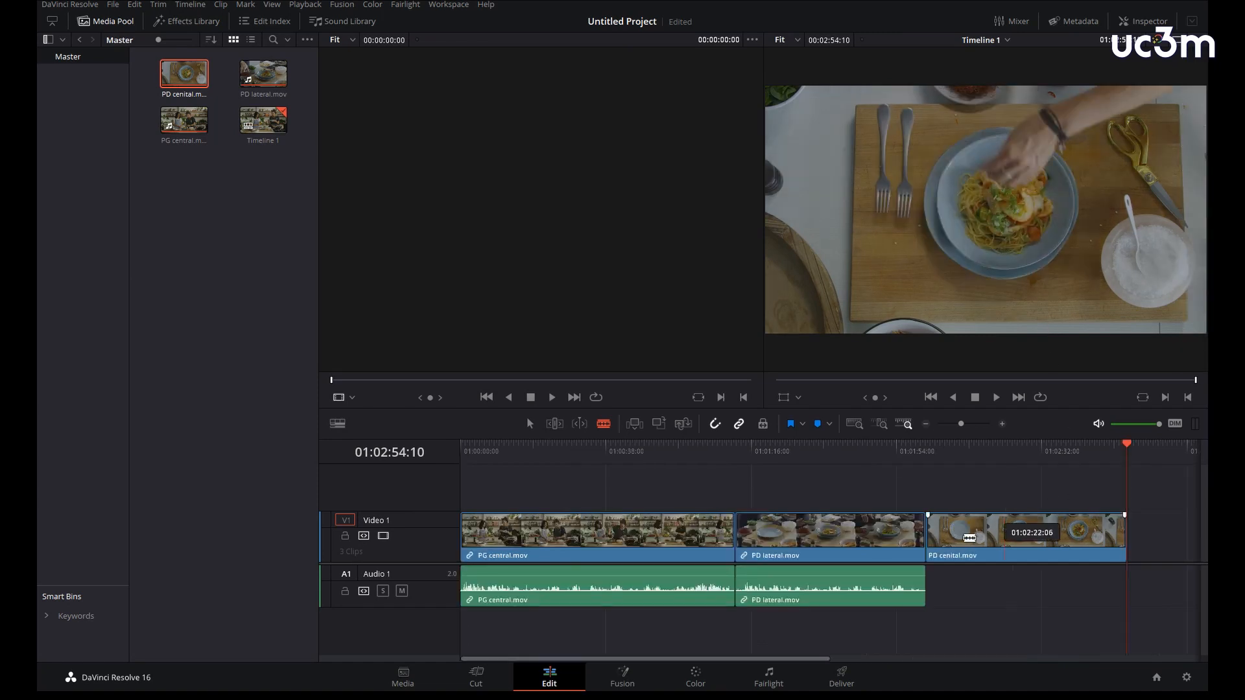
left_click(1111, 450)
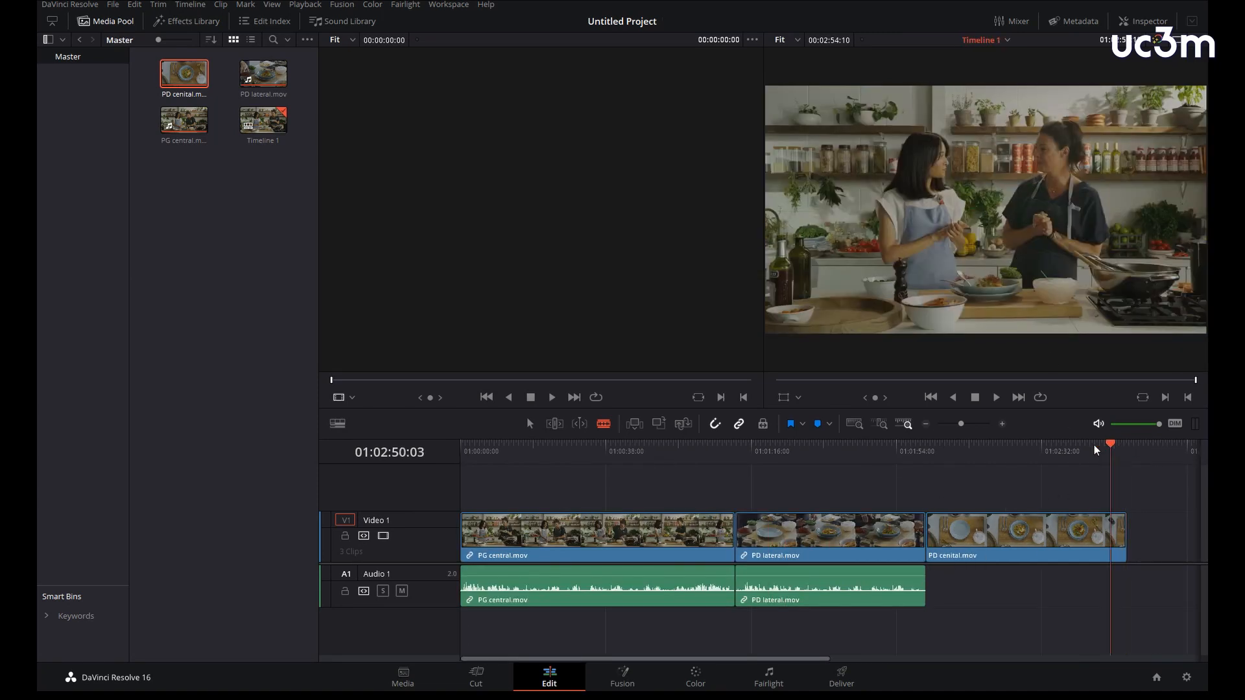
left_click_drag(1096, 450, 426, 450)
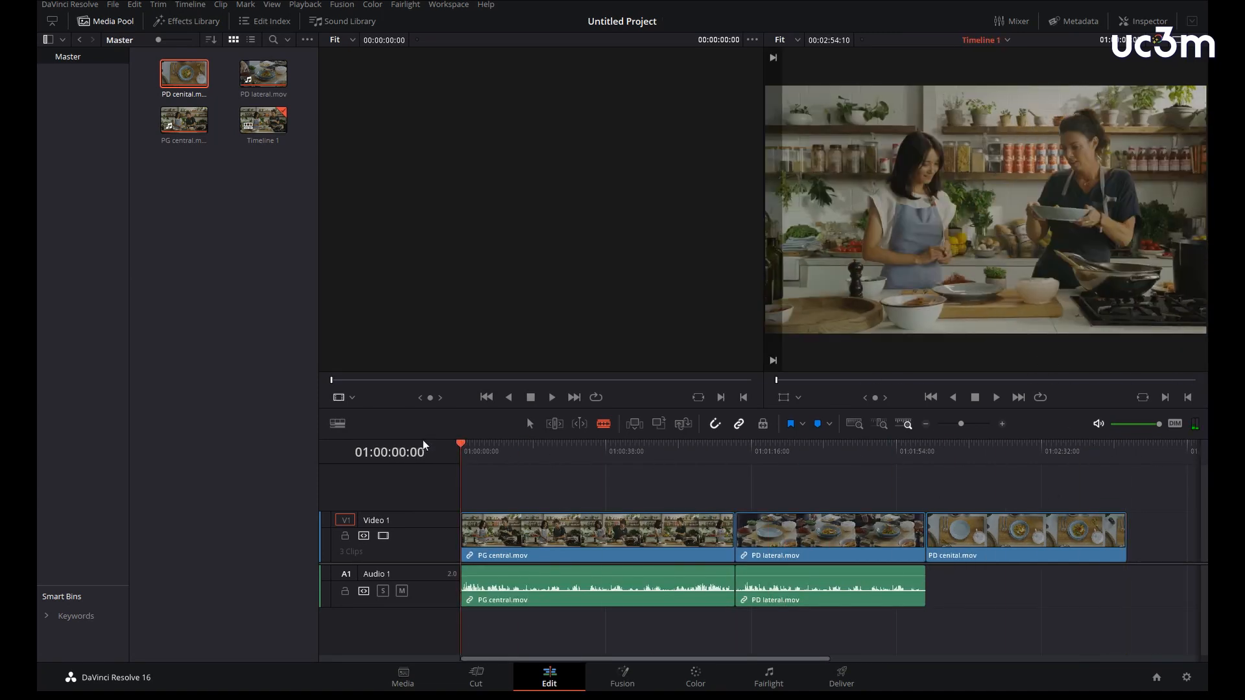
Step: On the Color page, compare the images of the three timeline clips and return to the first one, PG central
left_click(696, 679)
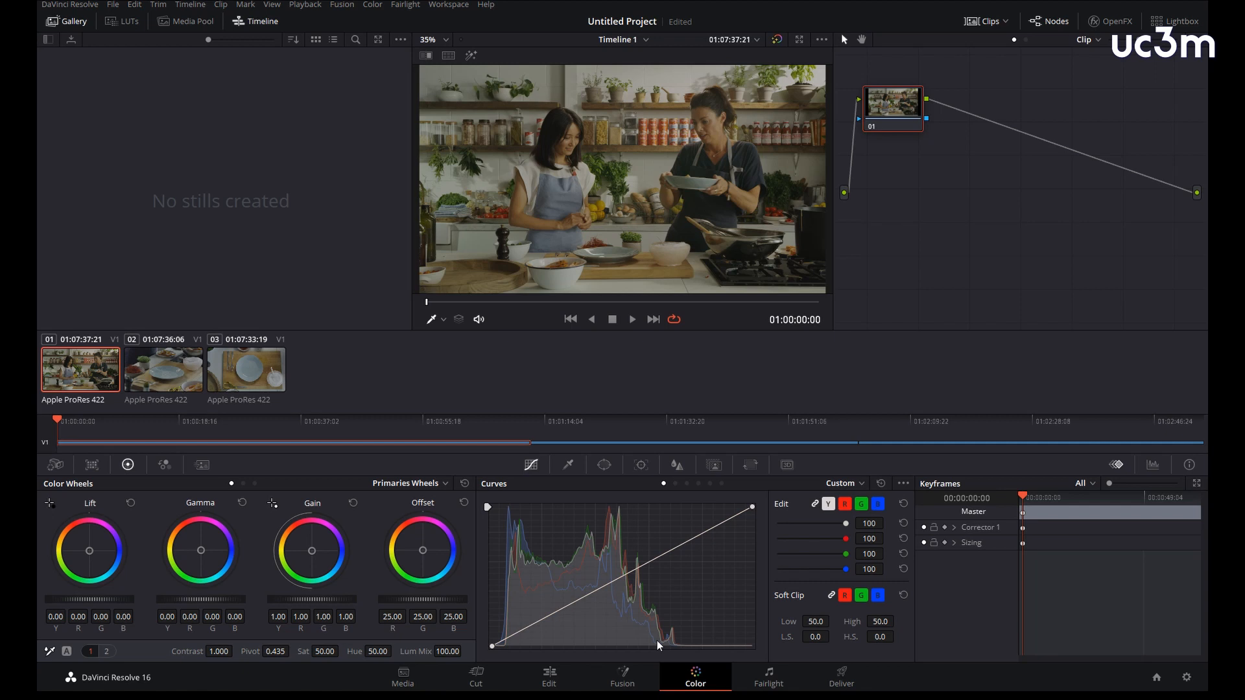
left_click(163, 367)
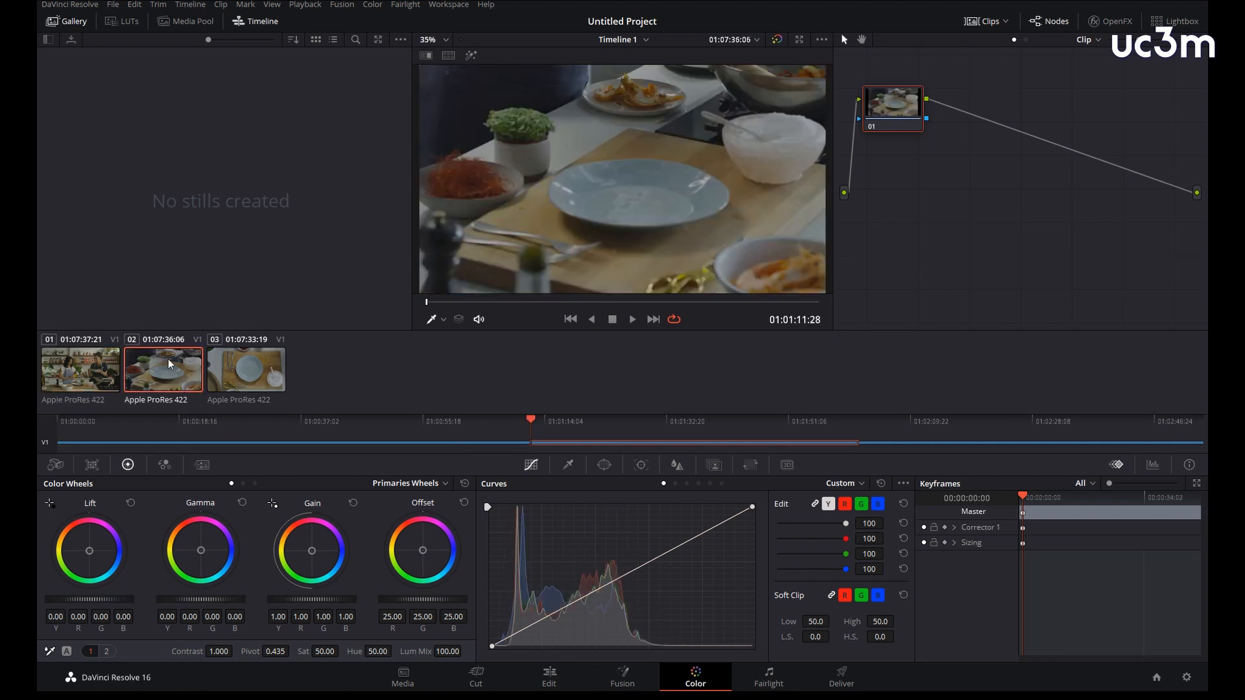
left_click(234, 371)
left_click(185, 374)
left_click(100, 371)
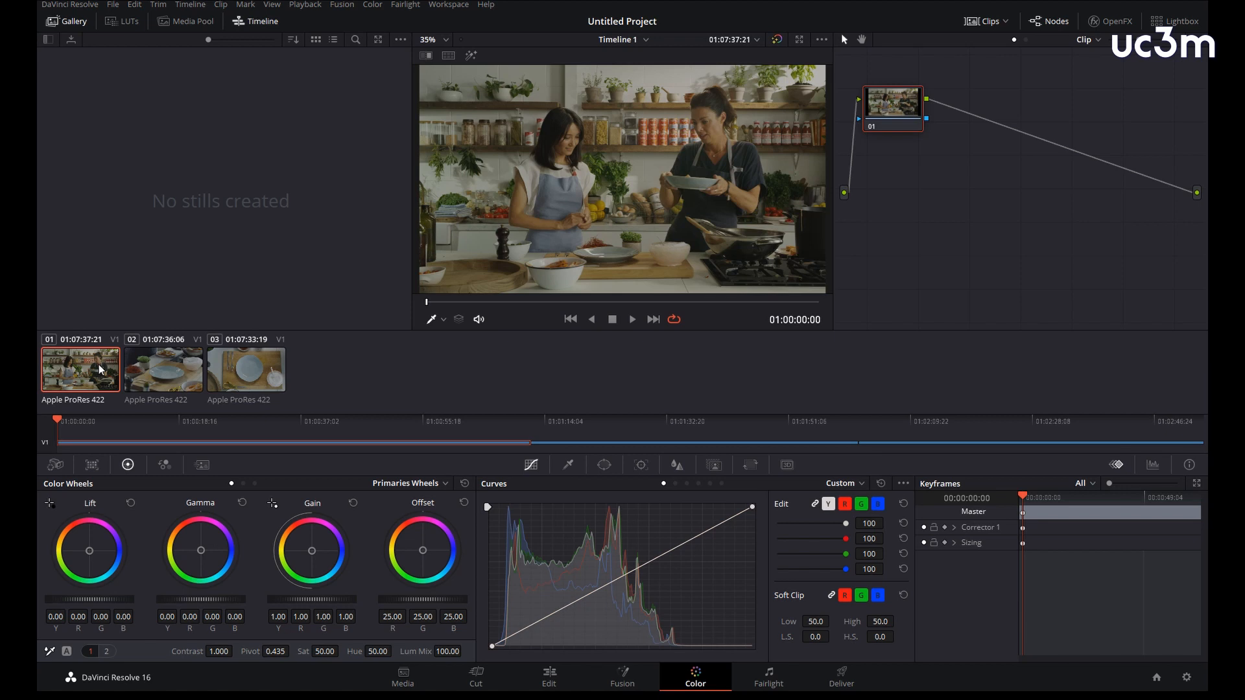
Step: Shift the Offset color of the first clip toward orange, the second toward blue and the third toward green, and return to the first clip
left_click_drag(424, 556, 419, 546)
left_click(167, 375)
left_click_drag(420, 549, 426, 553)
left_click(249, 360)
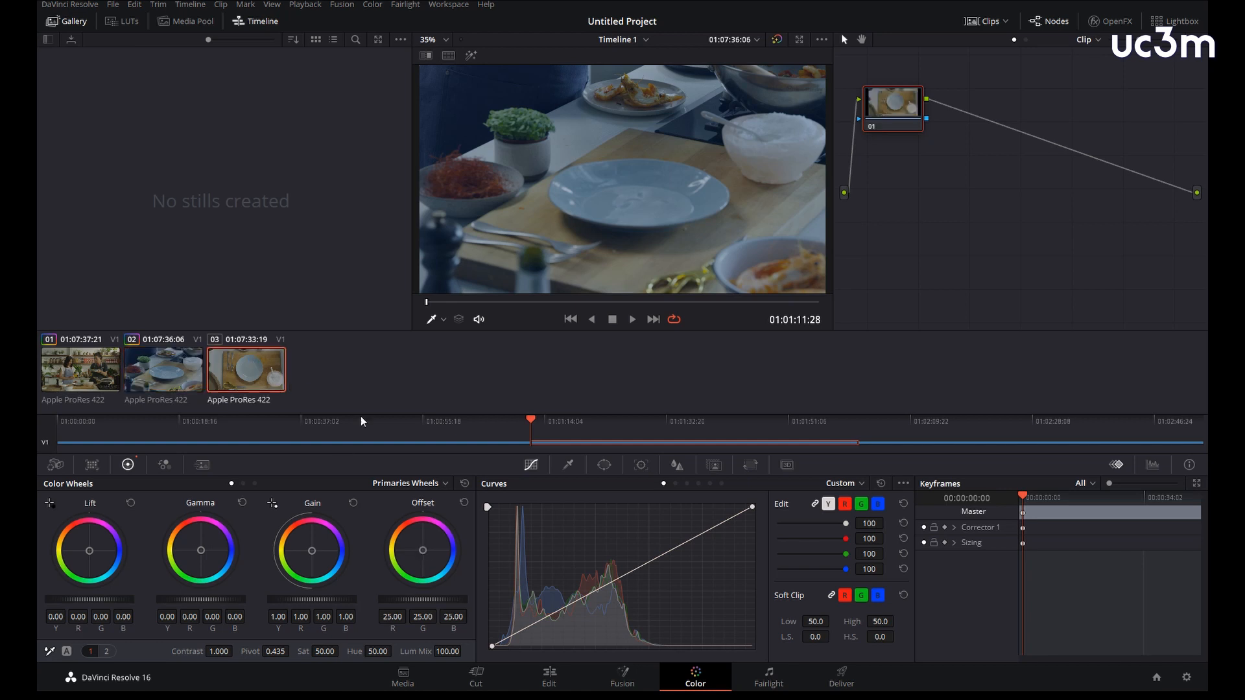
left_click_drag(421, 555, 435, 549)
left_click(91, 386)
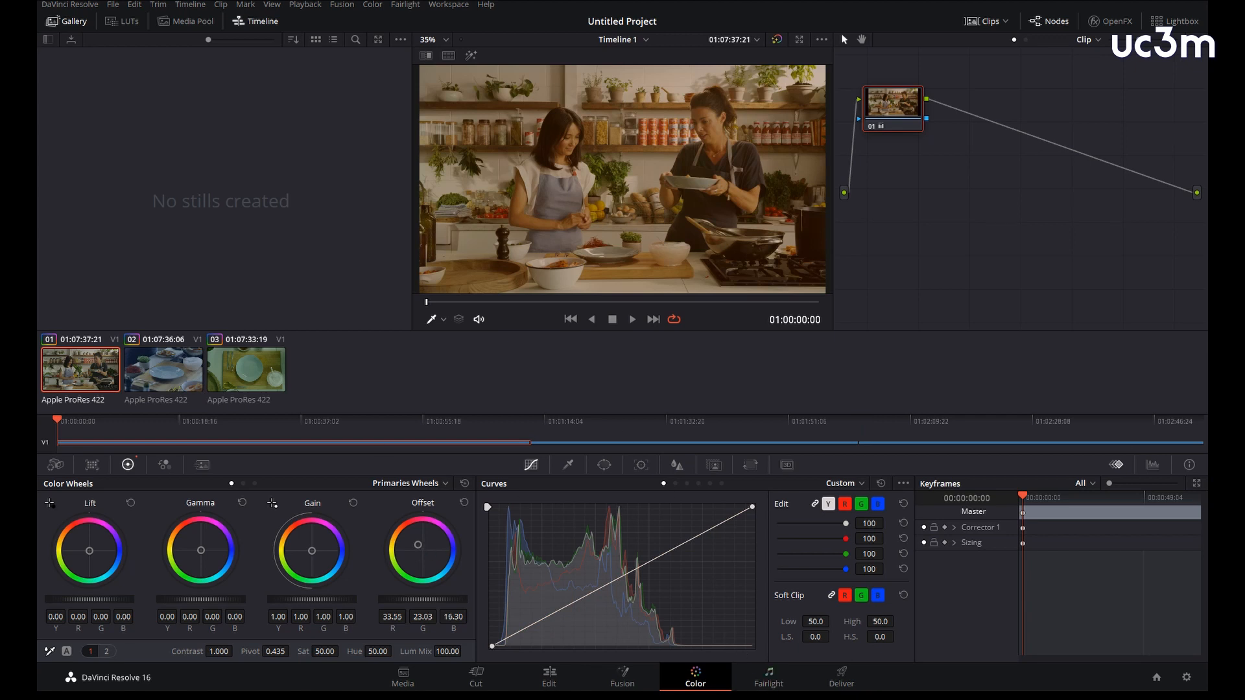
Step: On the Deliver page, set rendering to individual clips as QuickTime with the DNxHD codec and type 1080p 100/85/80 8-bit
left_click(827, 685)
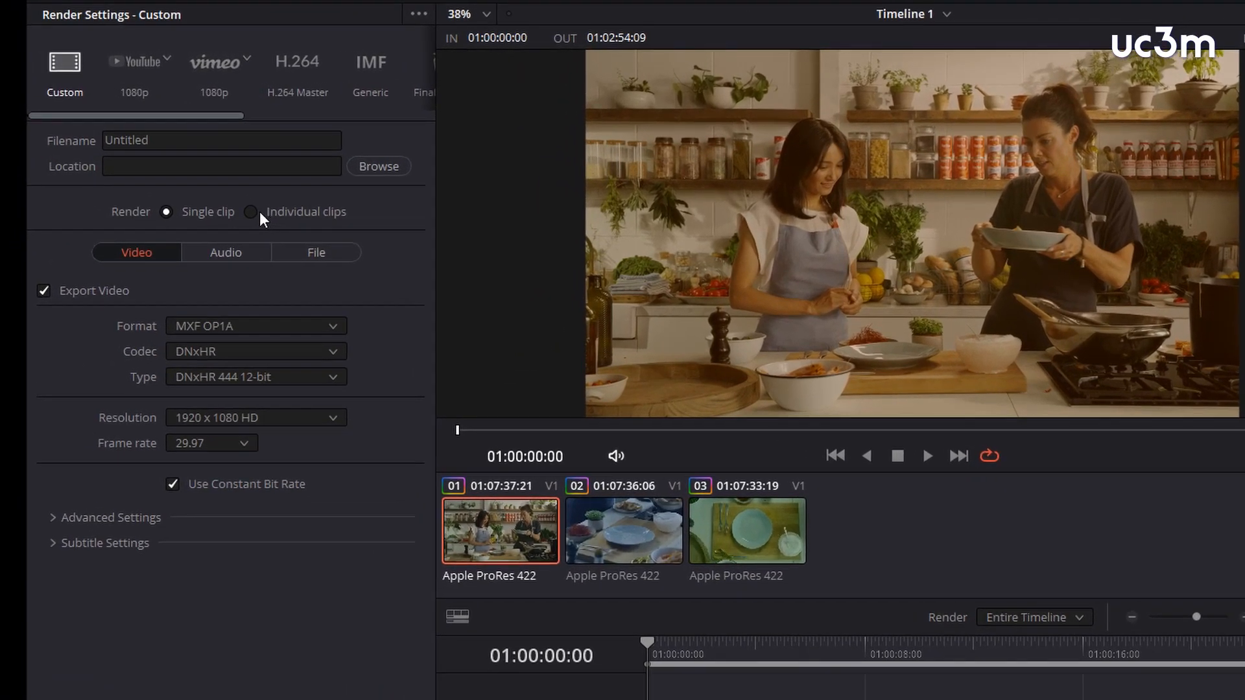
left_click(251, 212)
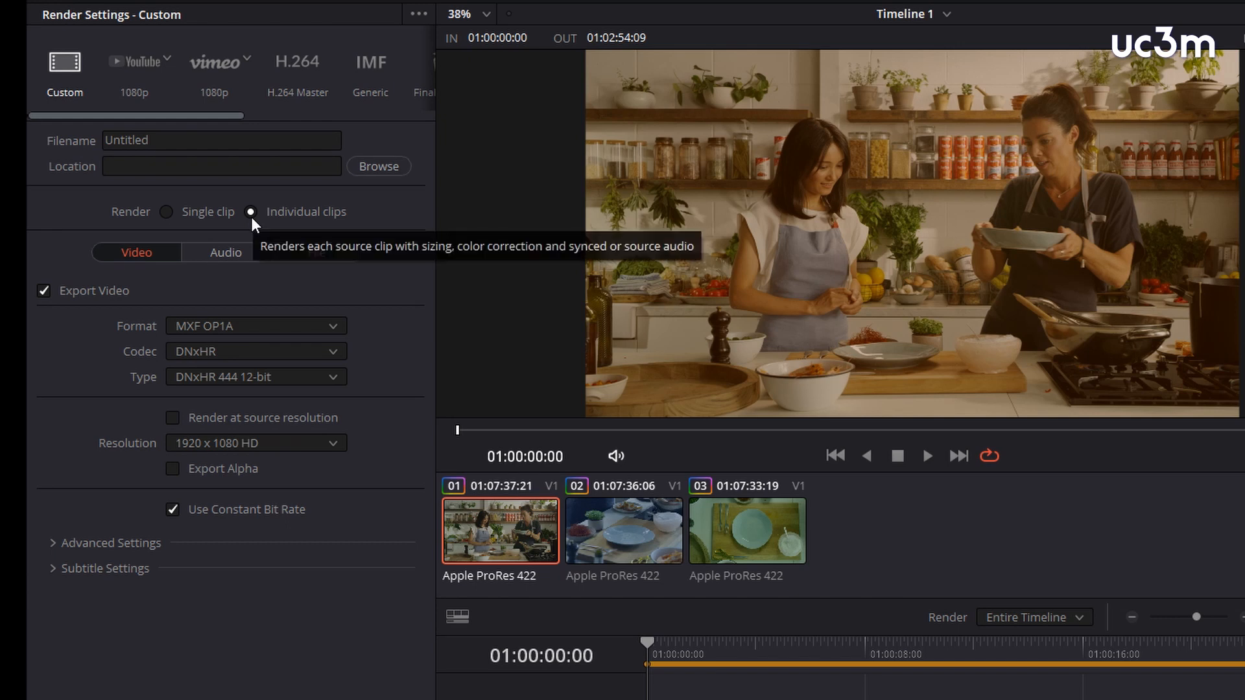
left_click(333, 326)
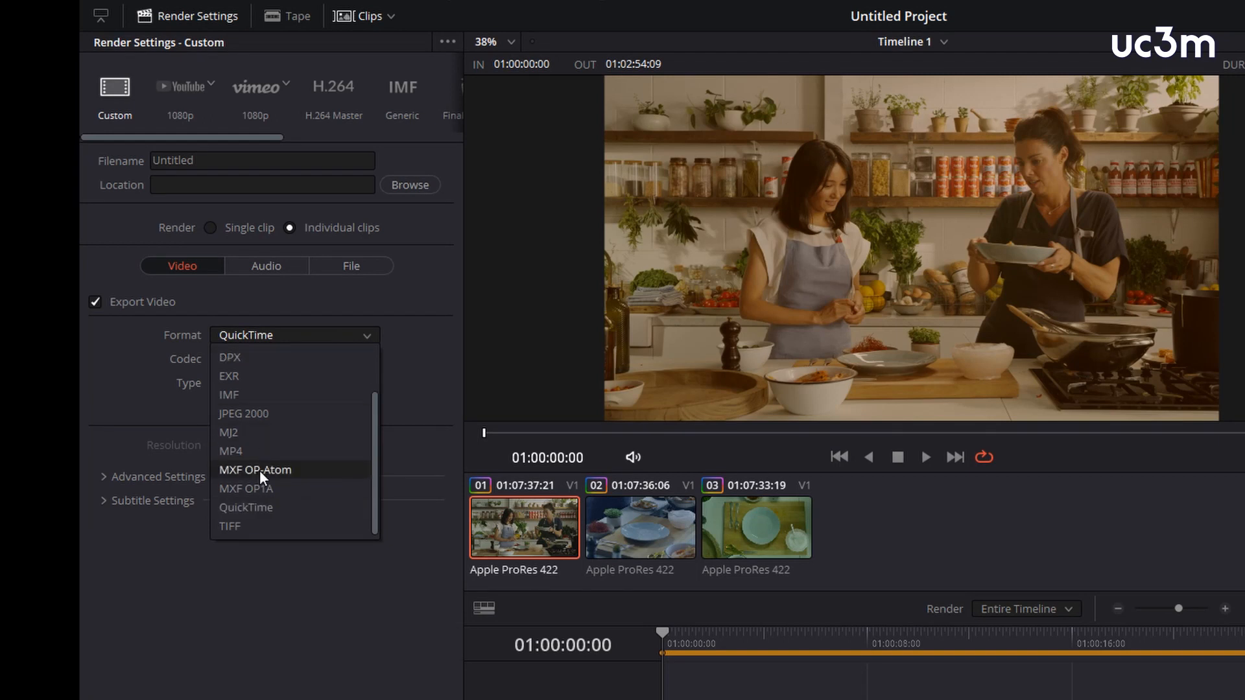
left_click(254, 507)
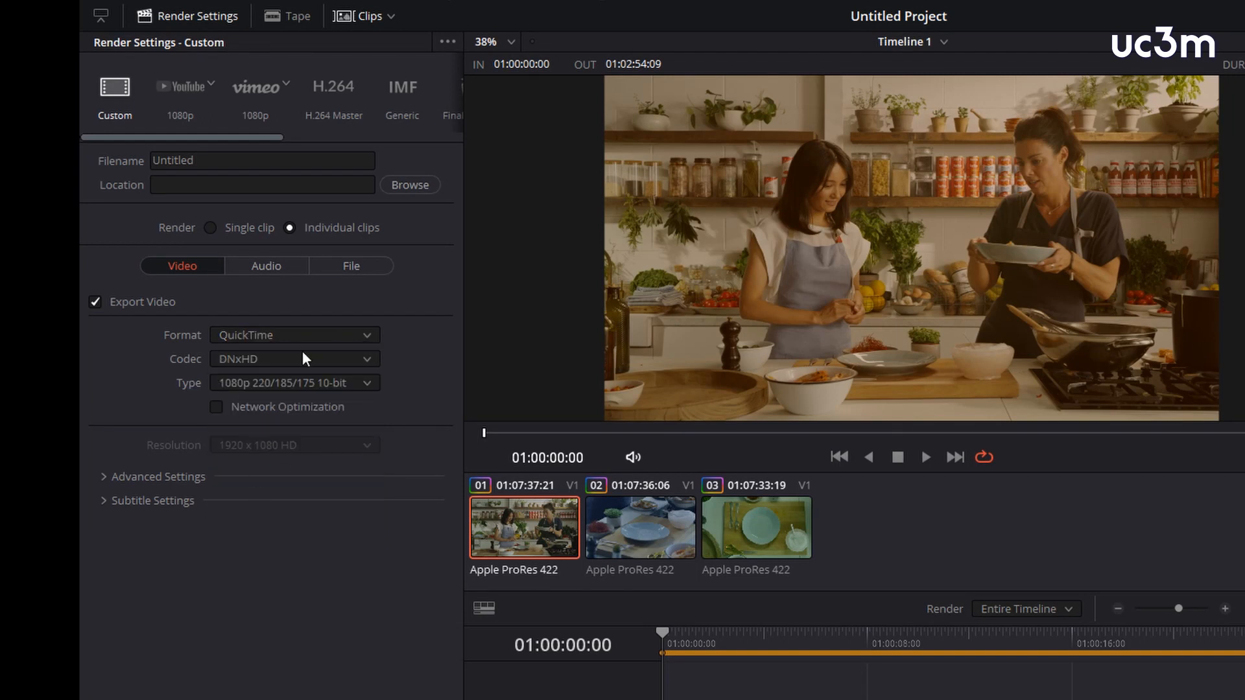
left_click(368, 359)
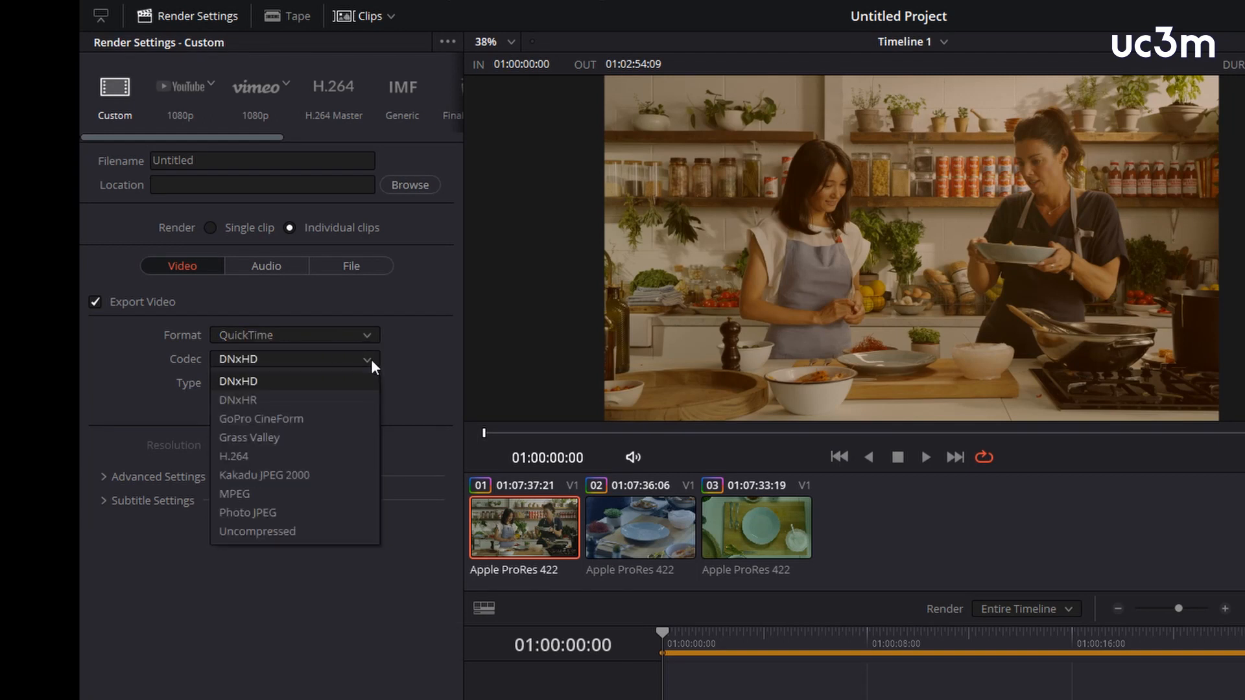
left_click(241, 384)
left_click(251, 382)
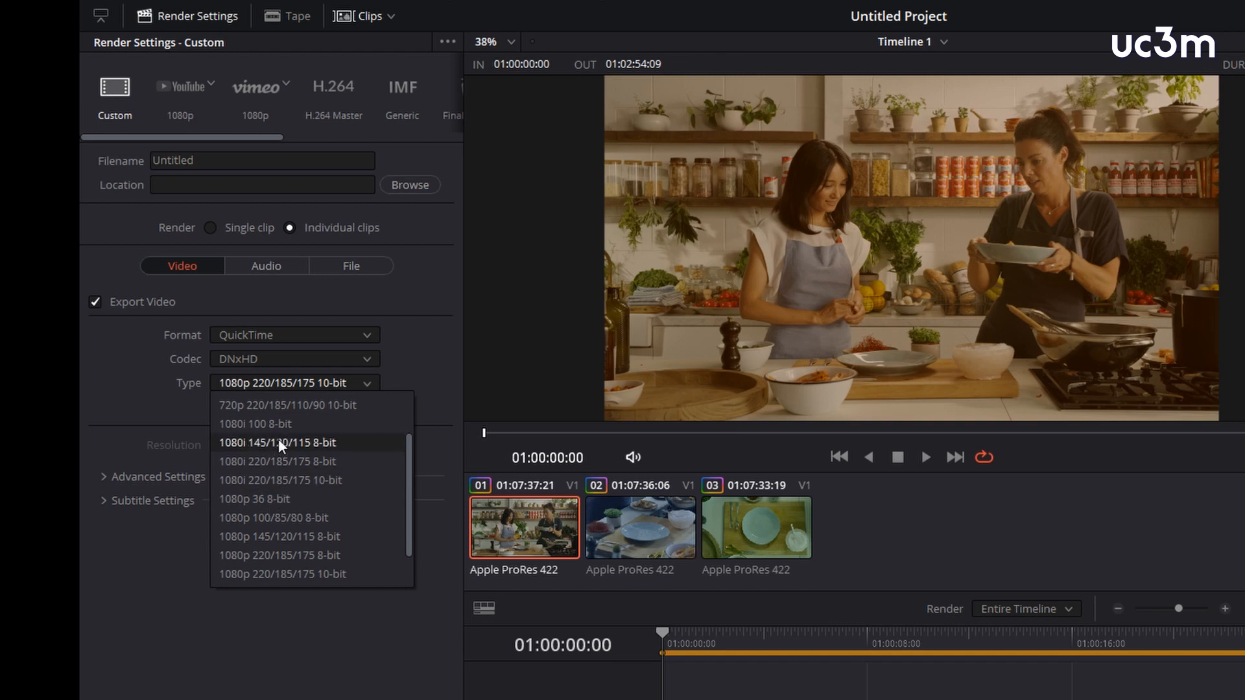
left_click(282, 519)
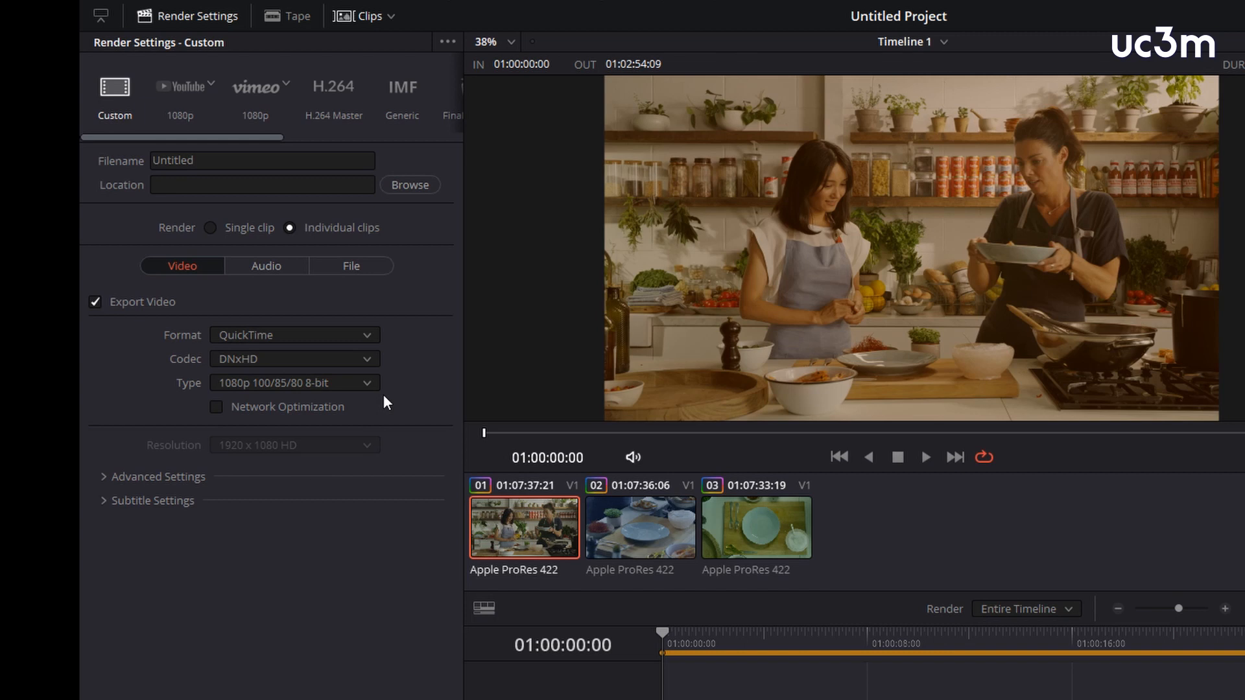
Step: Set the bit depth of the exported audio to 24
left_click(267, 266)
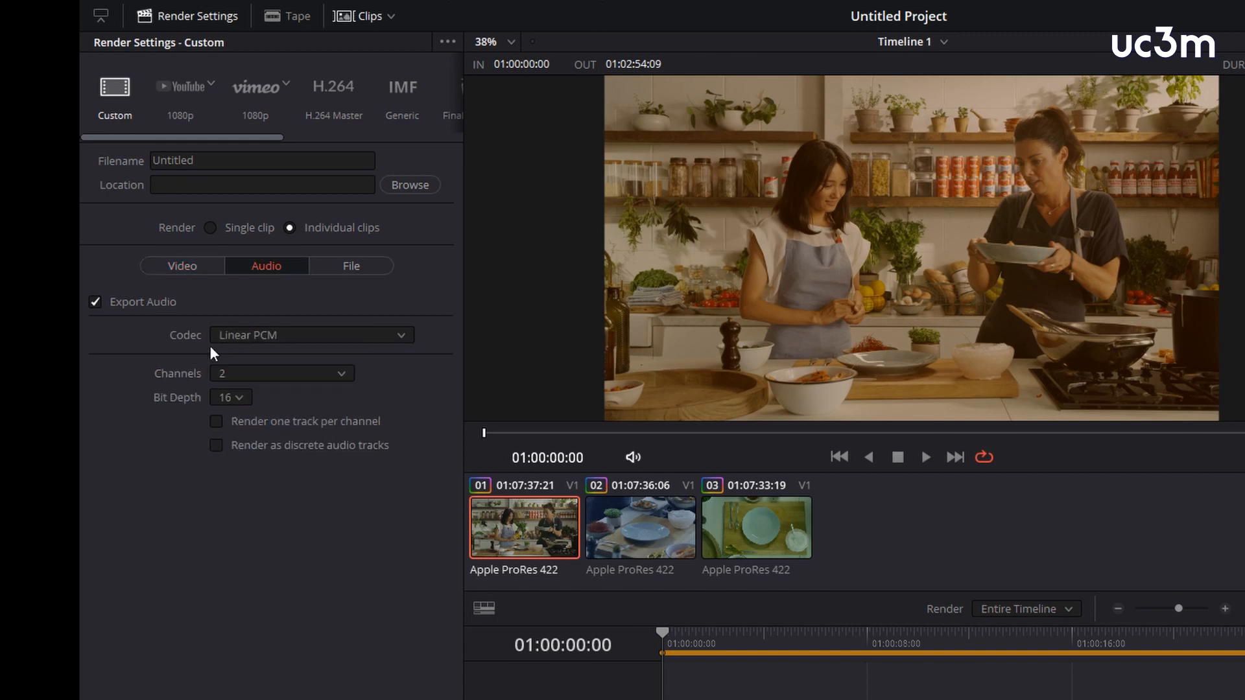
left_click(237, 400)
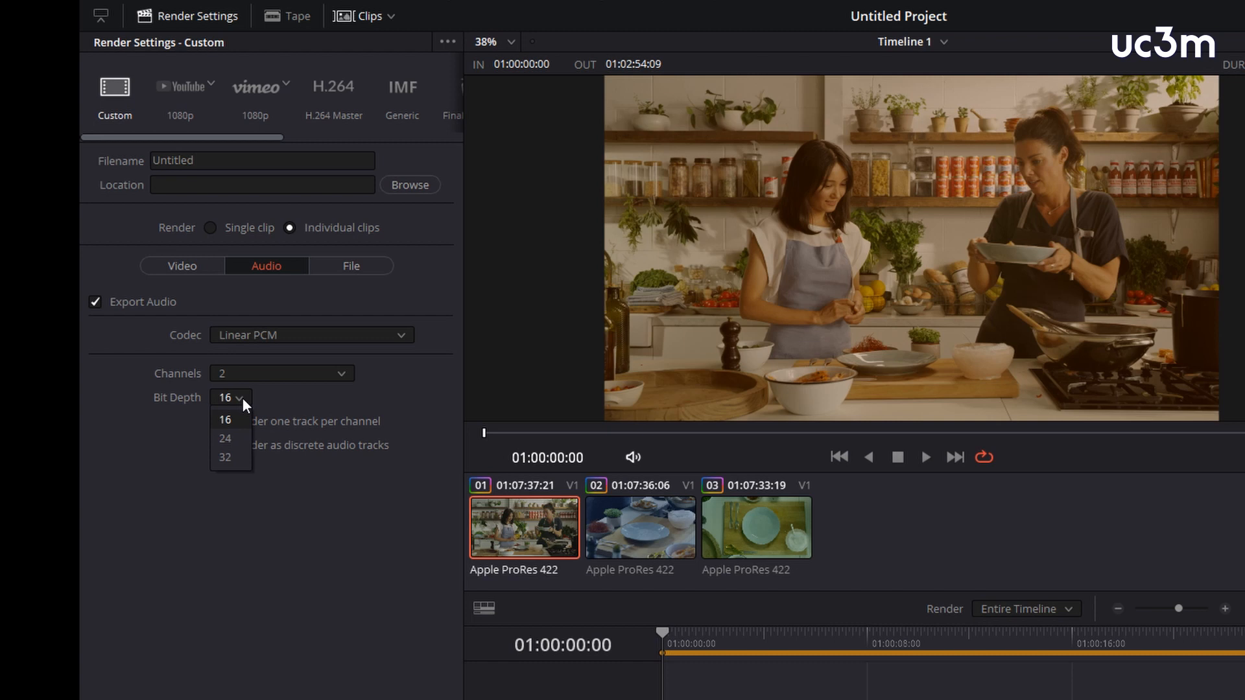
left_click(225, 439)
Step: Name the rendered files by source name with a unique name as suffix, and set the file subfolder to dnx
left_click(353, 268)
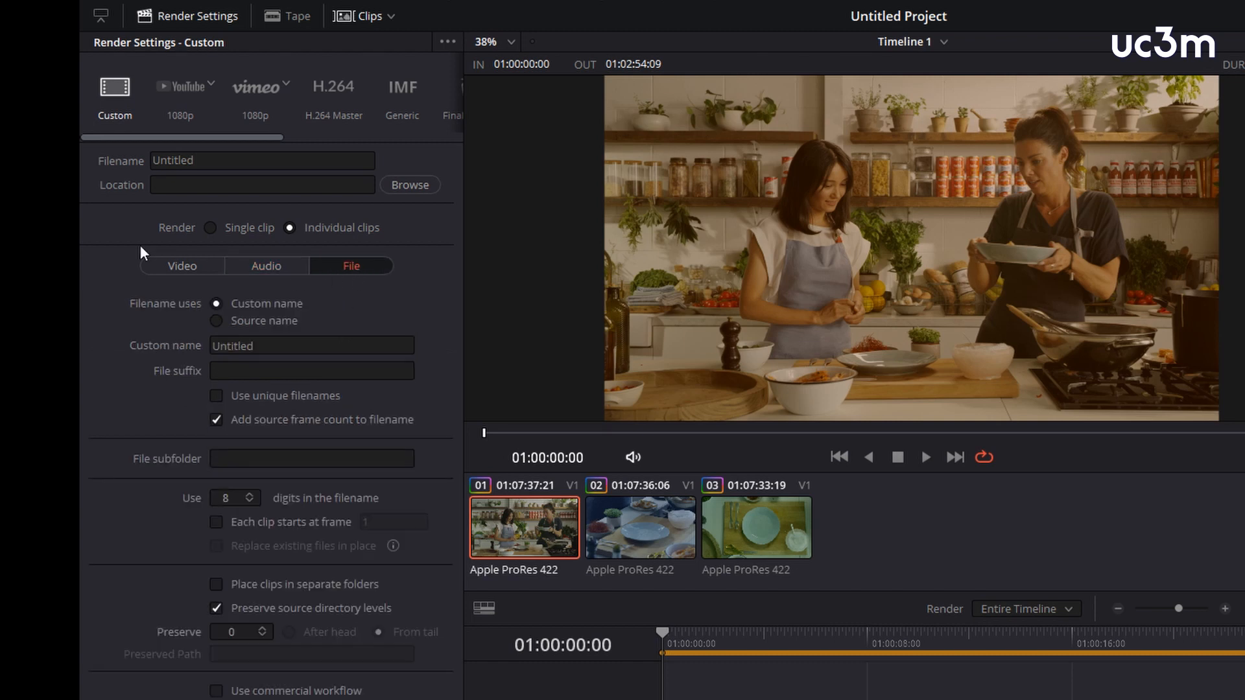
left_click(216, 321)
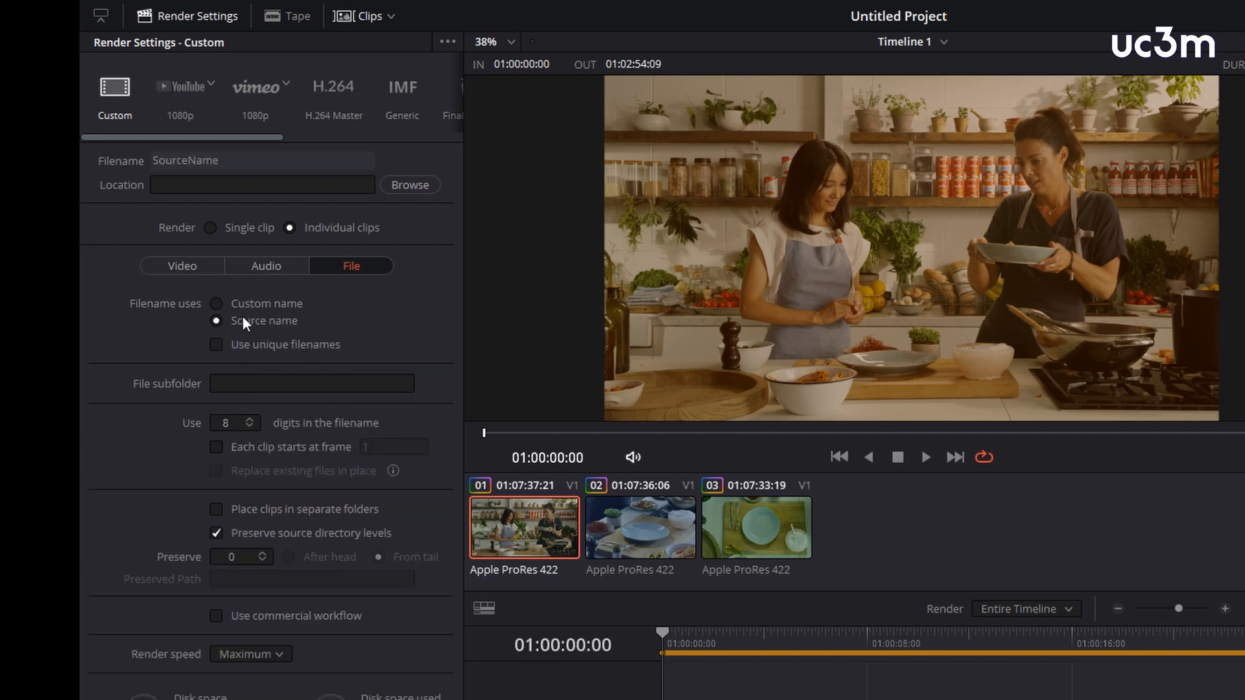
left_click(216, 344)
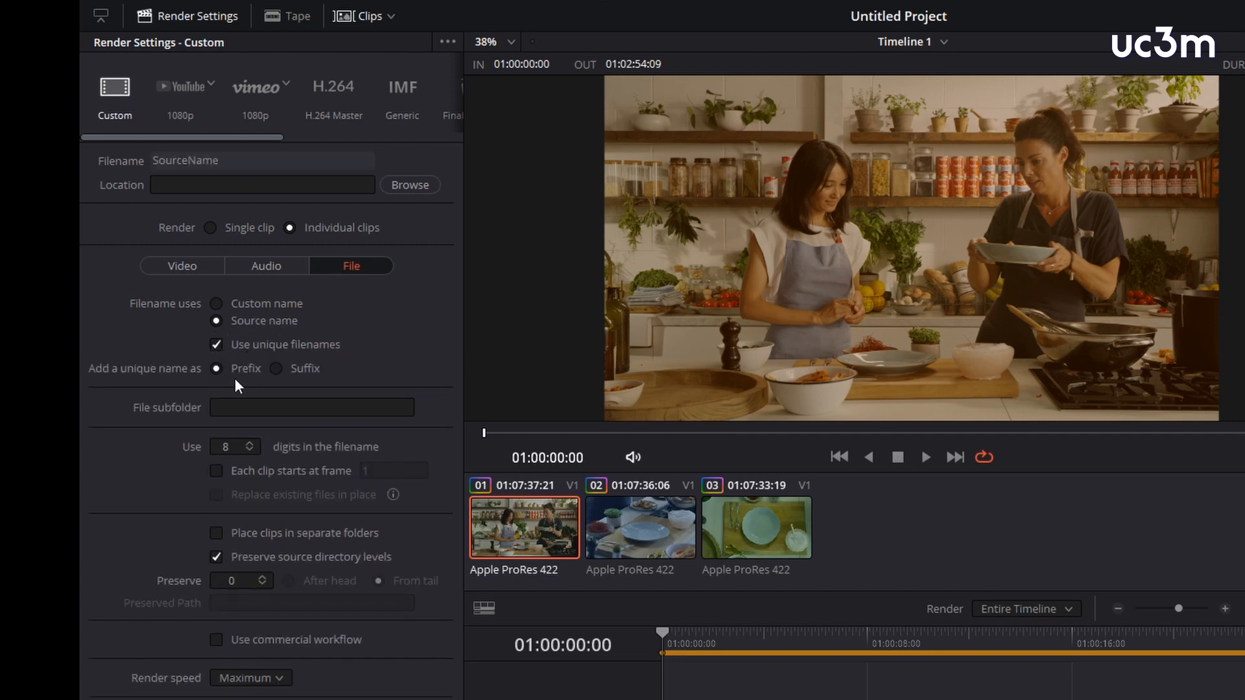
left_click(281, 367)
left_click(233, 405)
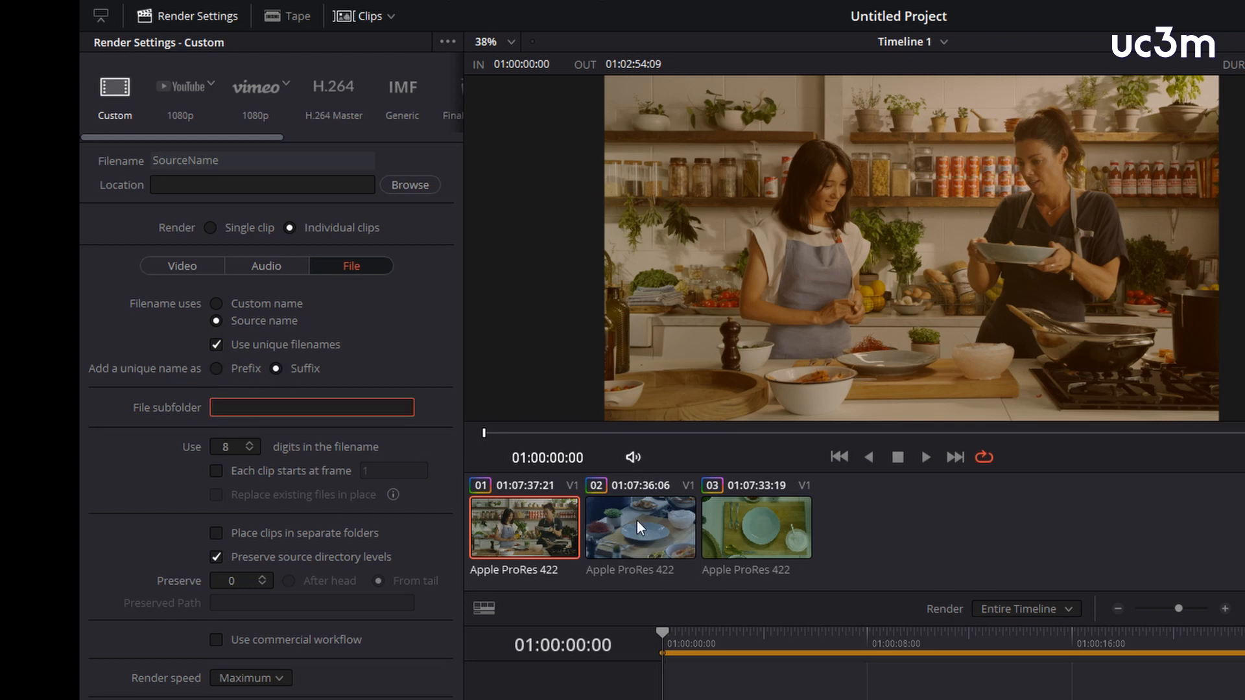
type("dnx")
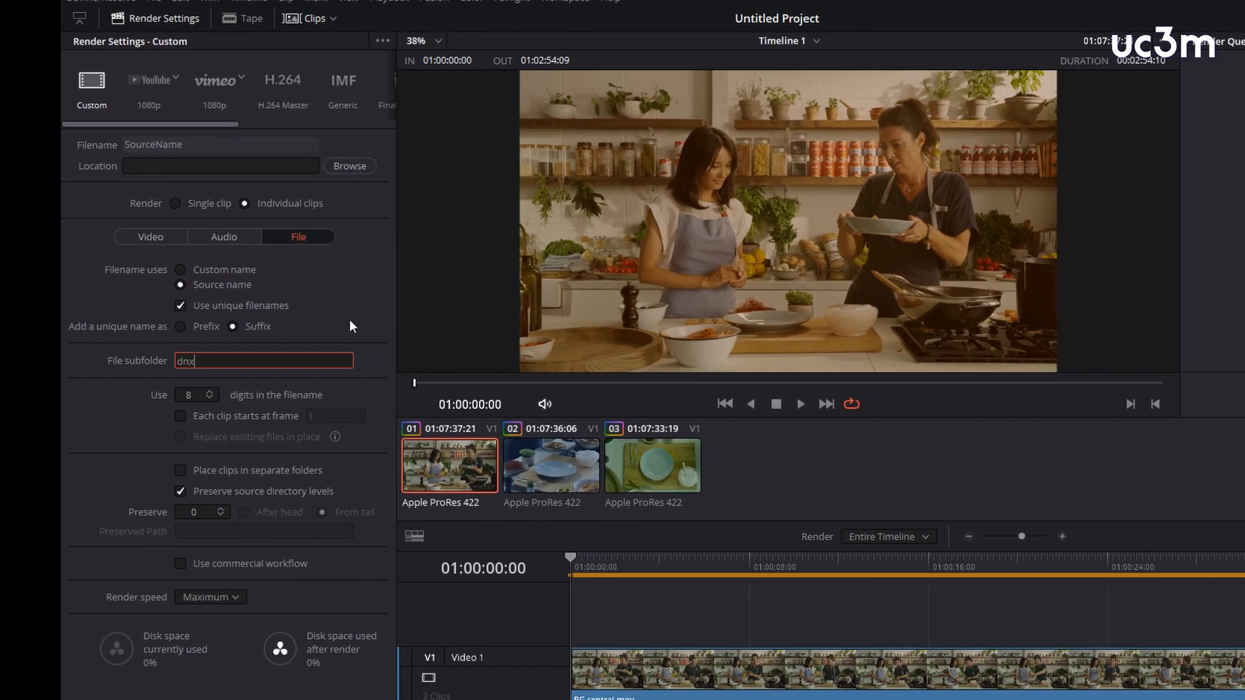
left_click(405, 354)
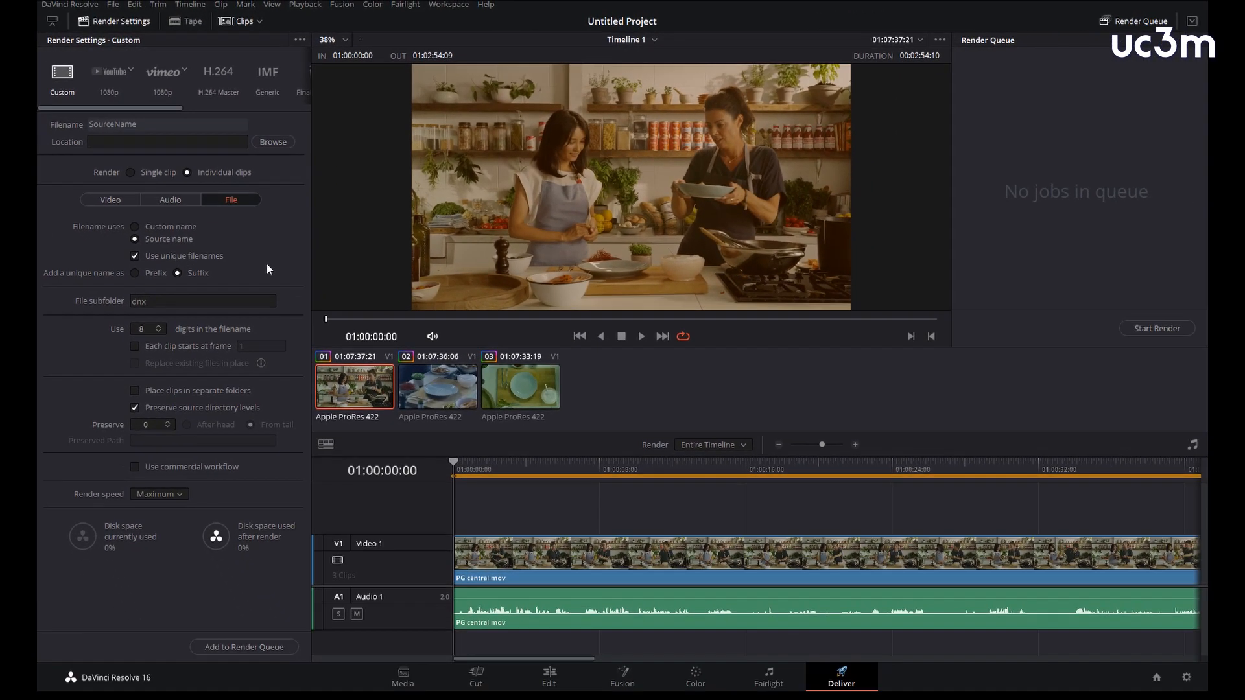
Step: Add the job to the render queue with the multicamara cocina folder as destination and render it
left_click(248, 646)
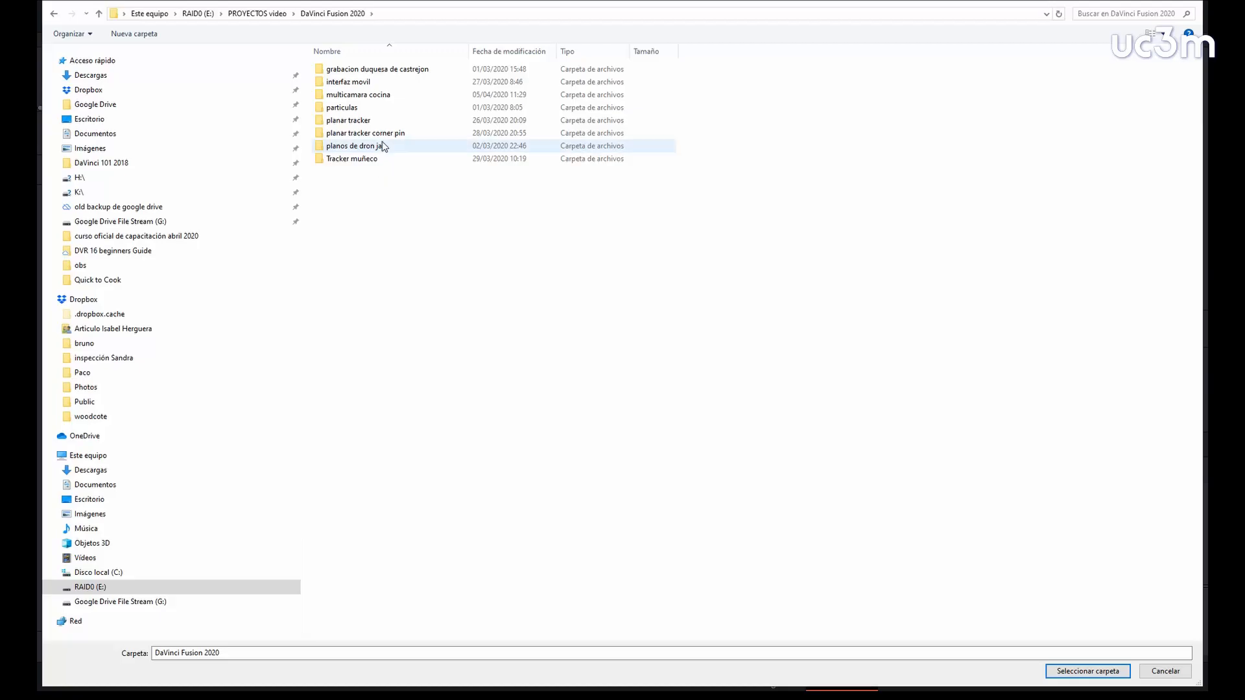
double_click(376, 103)
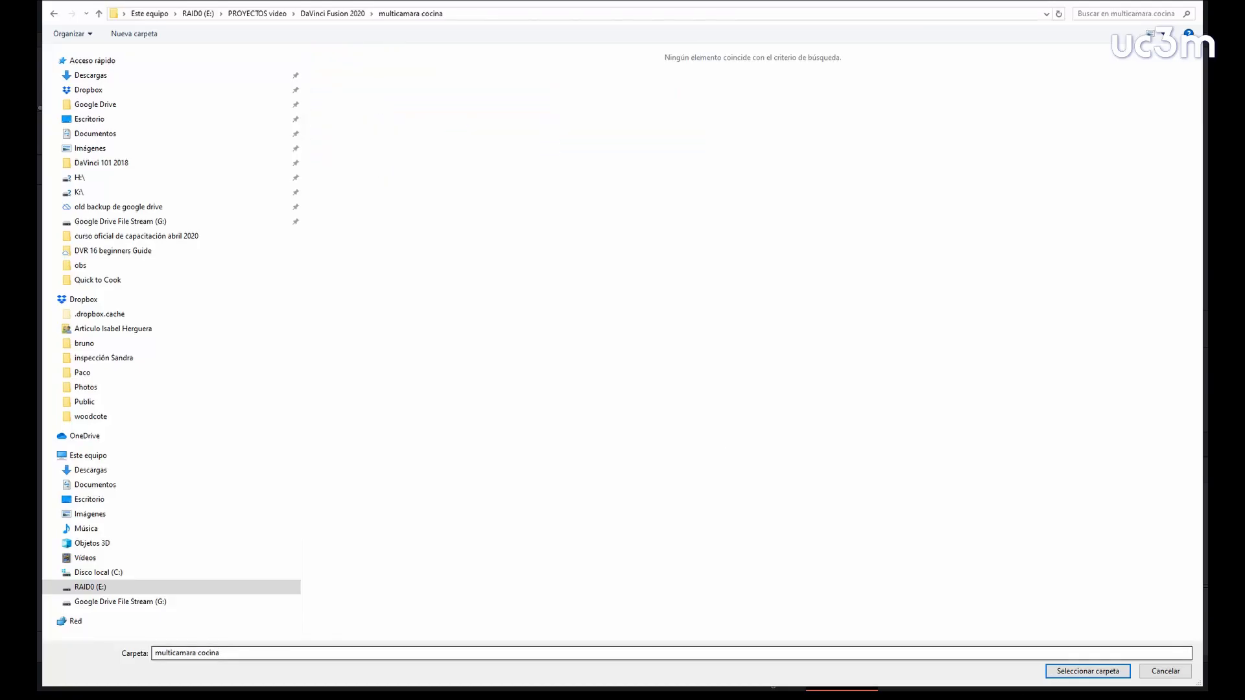
left_click(1087, 671)
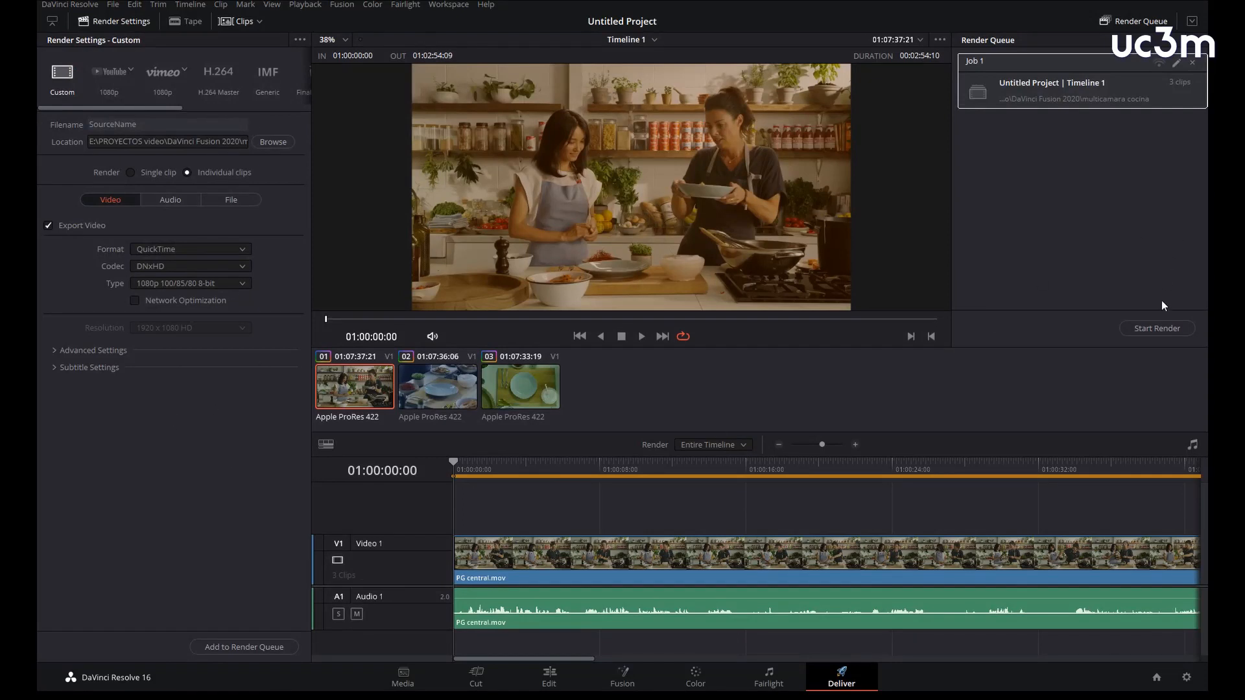
left_click(1157, 330)
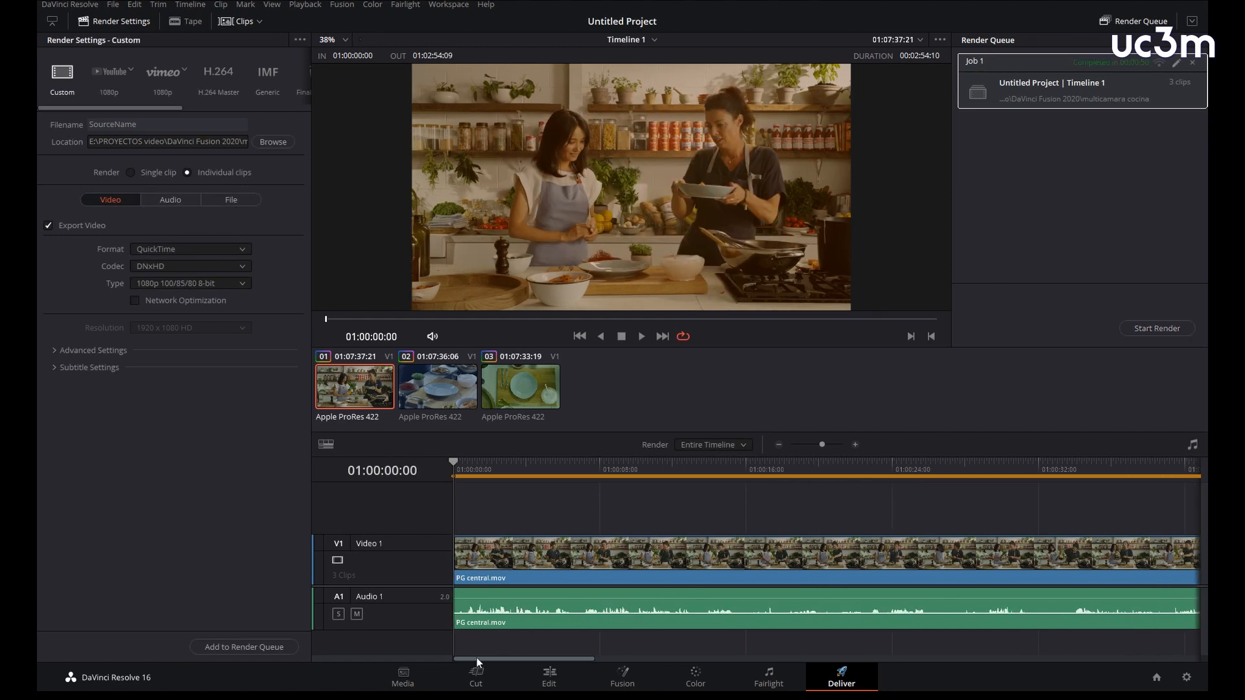
Step: On the Media page, check the rendered clips in the dnx folder and remove the three original clips and Timeline 1 from the Master bin
left_click(402, 678)
left_click(416, 509)
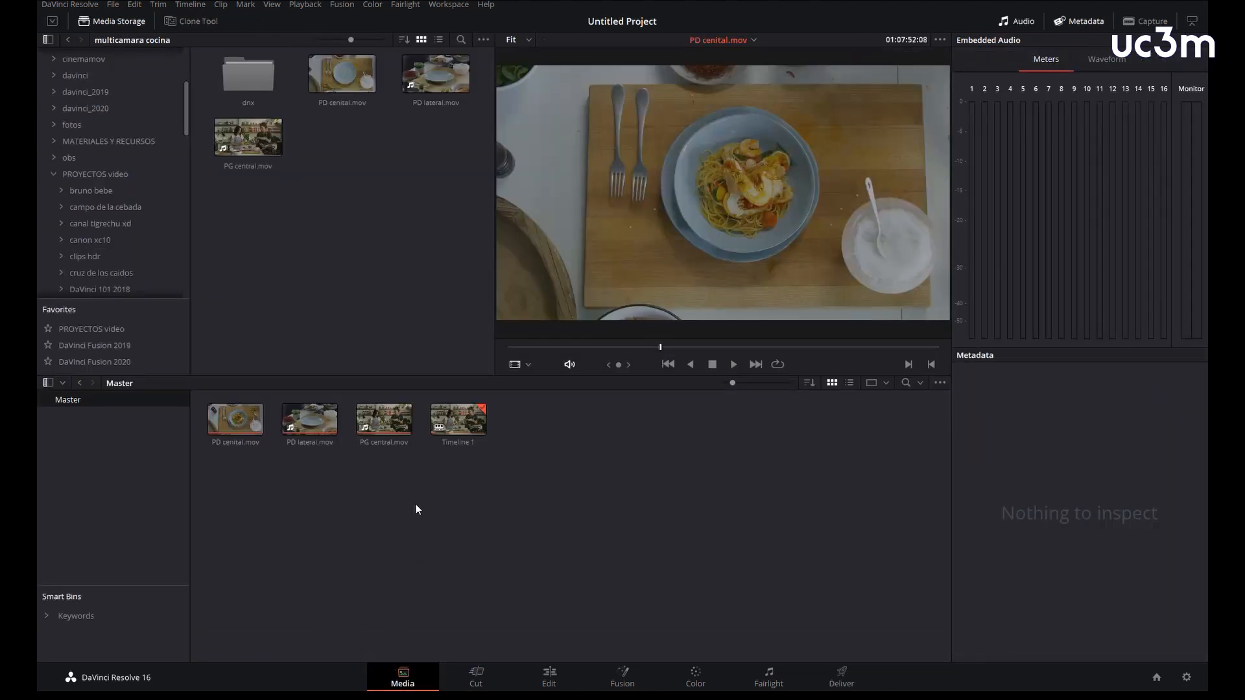
double_click(257, 83)
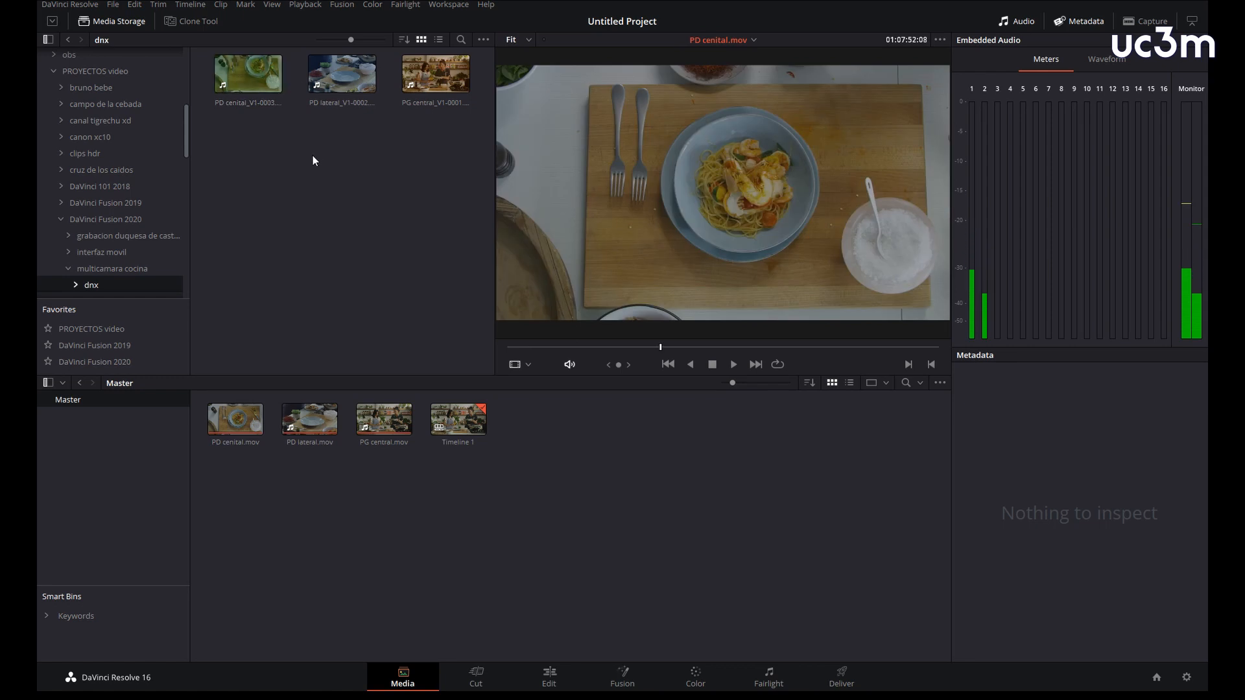
left_click(111, 268)
left_click_drag(595, 521, 247, 415)
key("Delete")
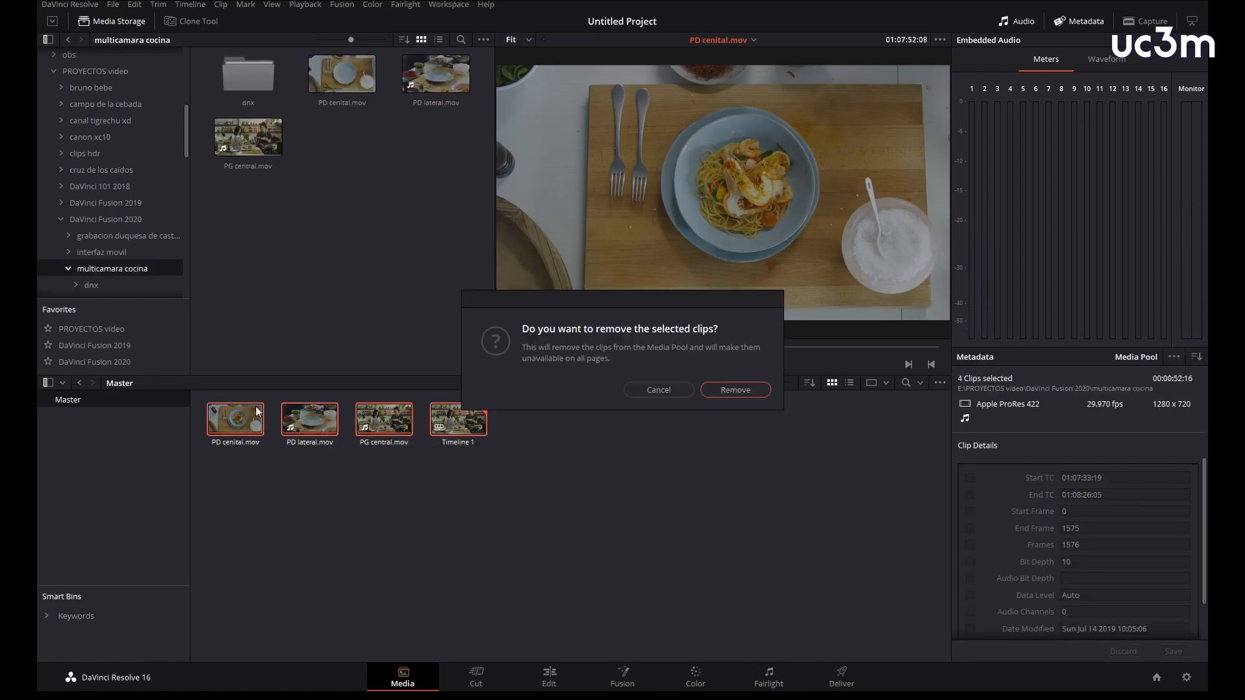
left_click(744, 391)
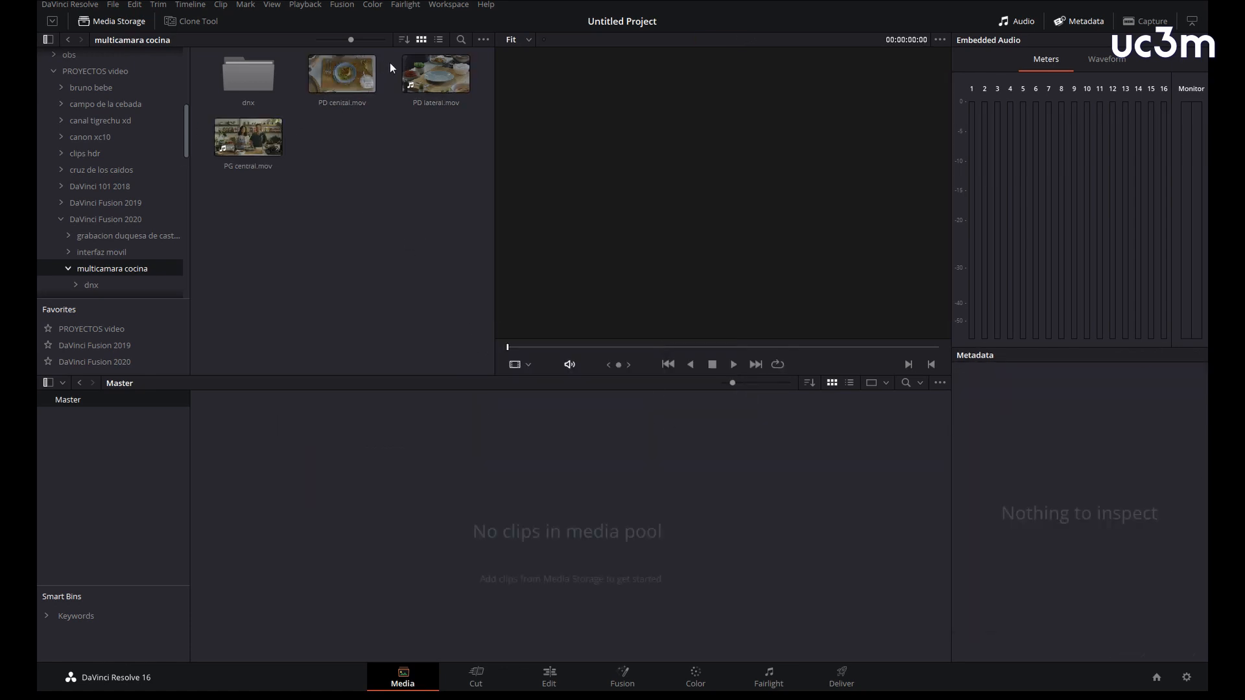
Step: Import the three rendered clips from the dnx folder into the Master bin and generate optimized media for them
double_click(252, 79)
left_click_drag(423, 145, 348, 473)
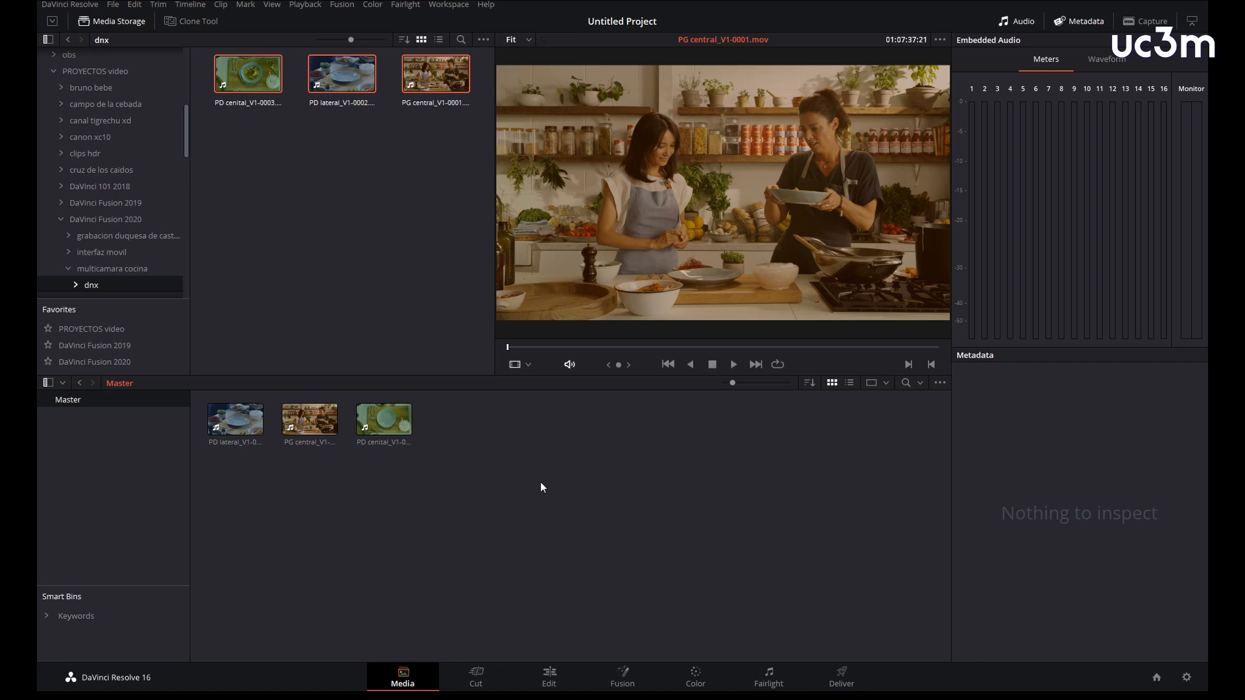
left_click_drag(498, 481, 216, 419)
right_click(387, 422)
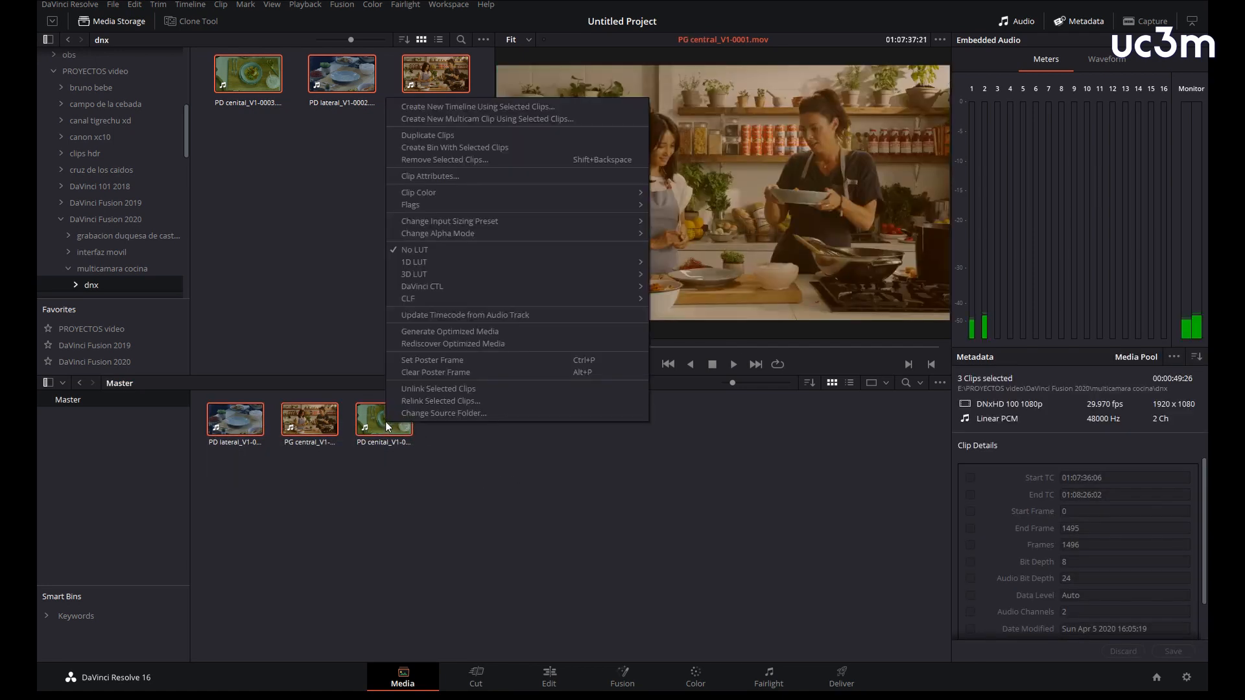
left_click(474, 332)
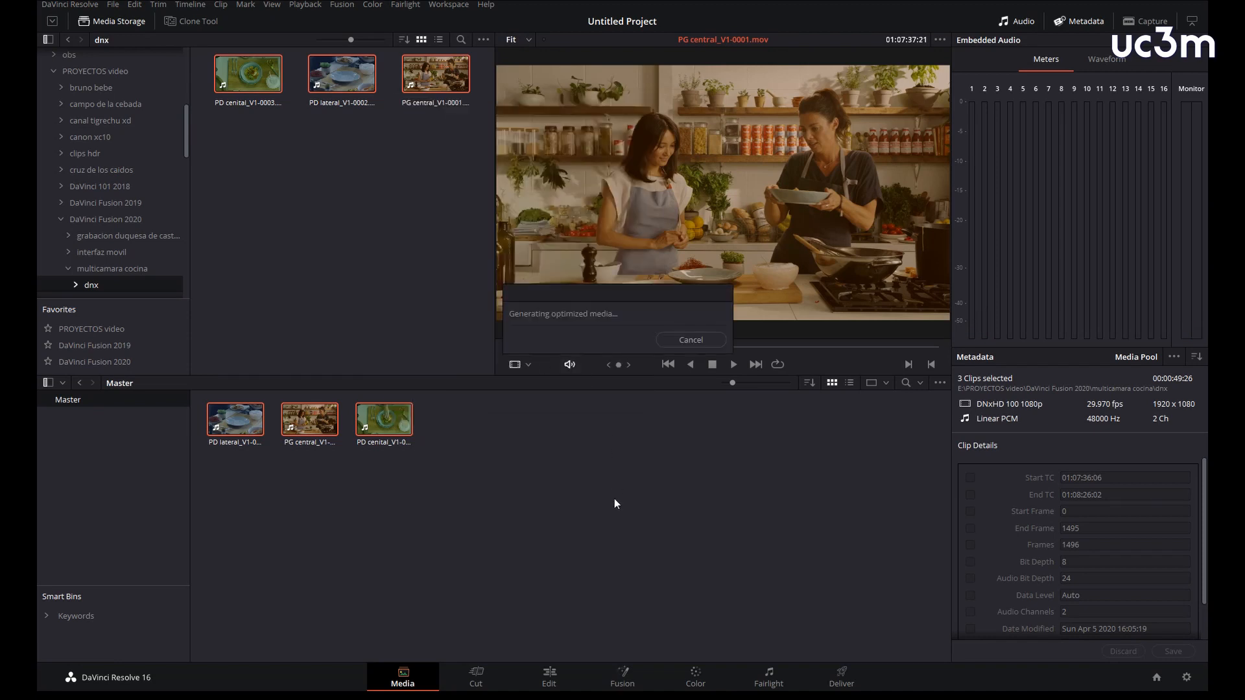